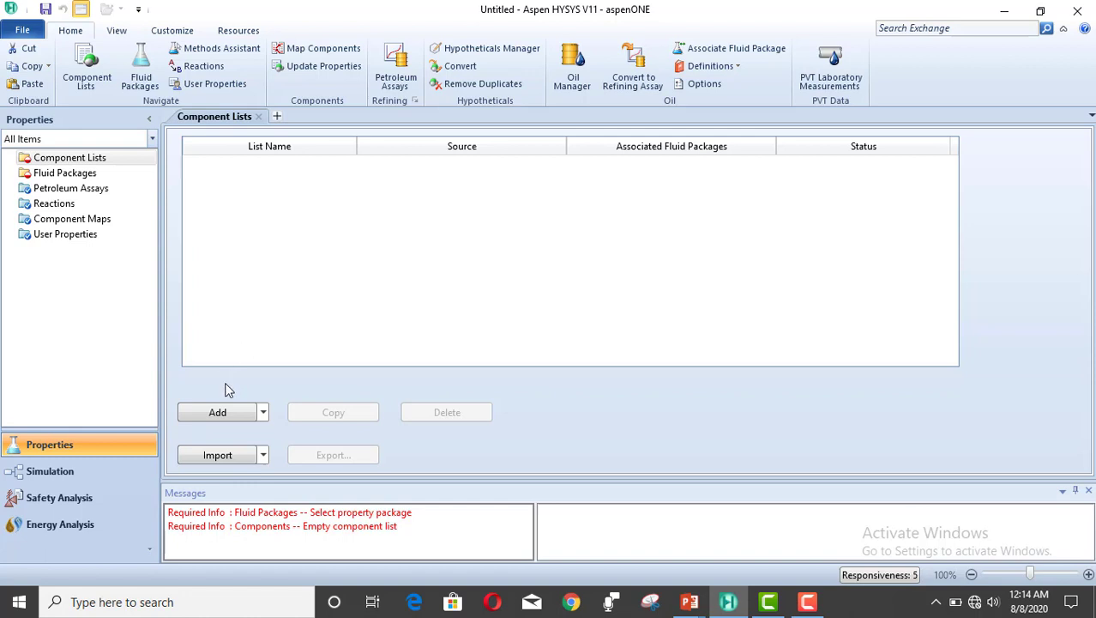
Create a component list from the HYSYS databank and add Methane and Ethane to it
{"action": "left_click", "coordinate": [221, 417]}
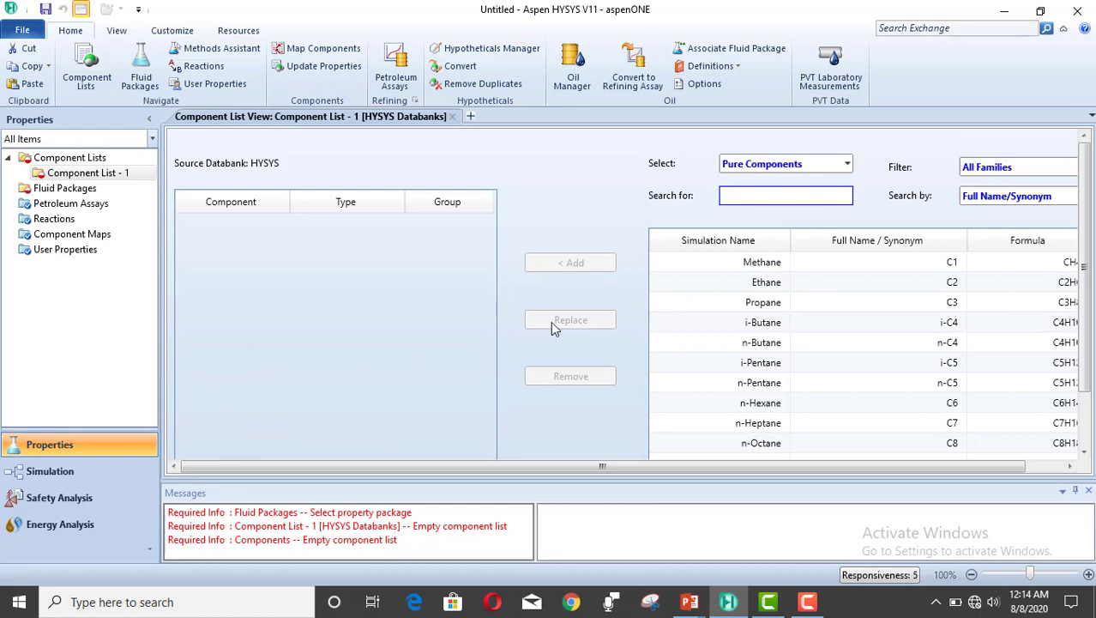
{"action": "left_click", "coordinate": [736, 197]}
{"action": "left_click", "coordinate": [725, 272]}
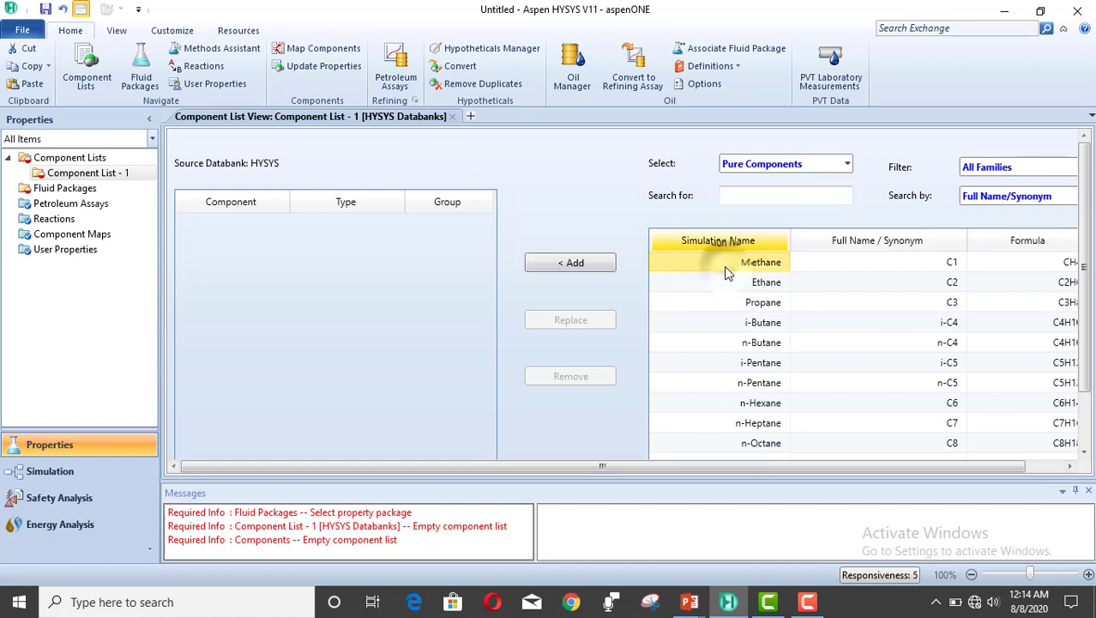
{"action": "left_click", "coordinate": [554, 264]}
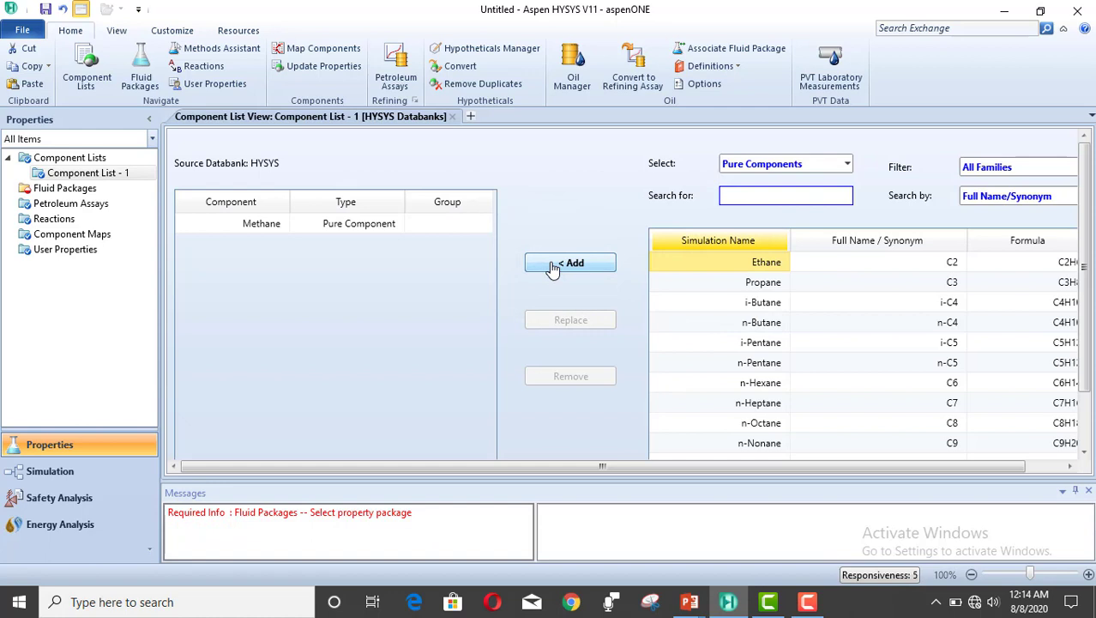
{"action": "left_click", "coordinate": [554, 264]}
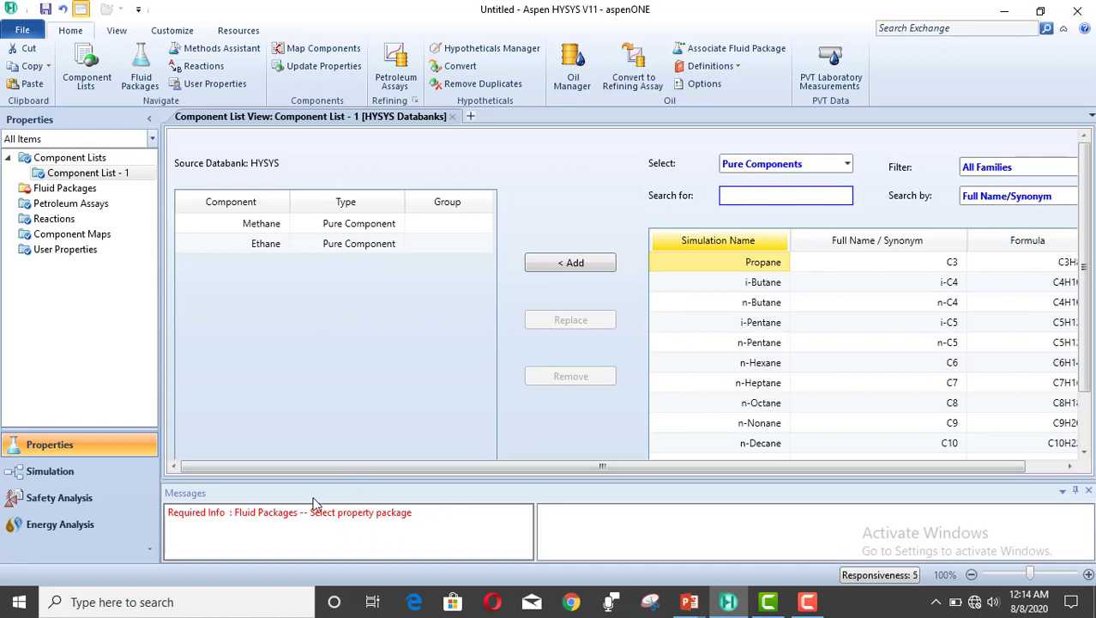
Add a fluid package for the component list with Peng-Robinson as its property package
{"action": "left_click", "coordinate": [90, 193]}
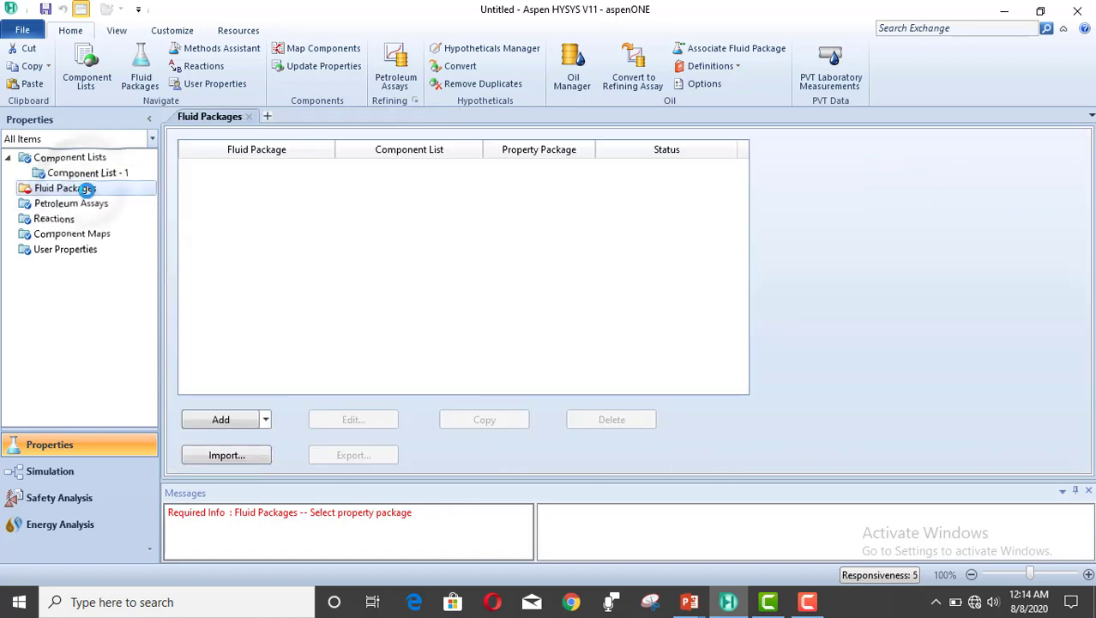
{"action": "left_click", "coordinate": [222, 427]}
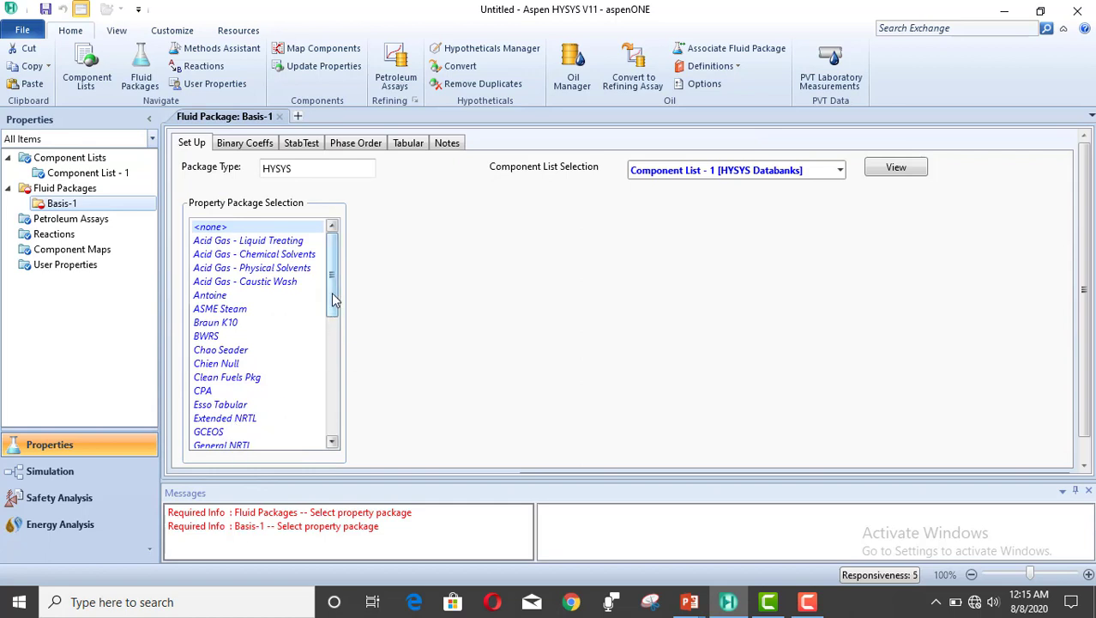
{"action": "left_click_drag", "start_coordinate": [335, 299], "coordinate": [340, 397]}
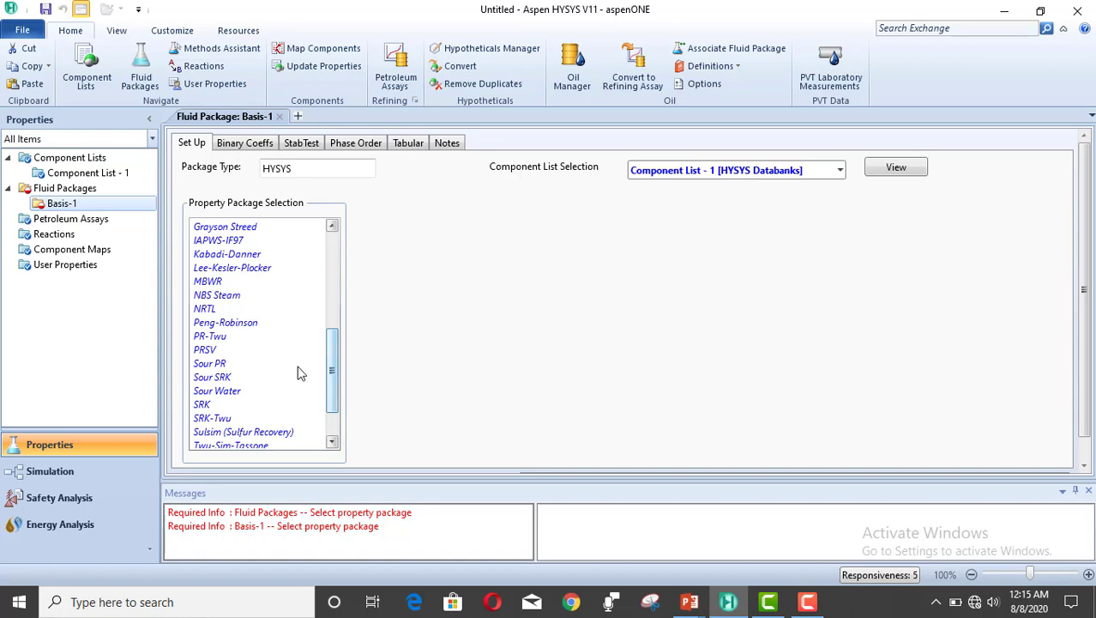
{"action": "left_click", "coordinate": [244, 326]}
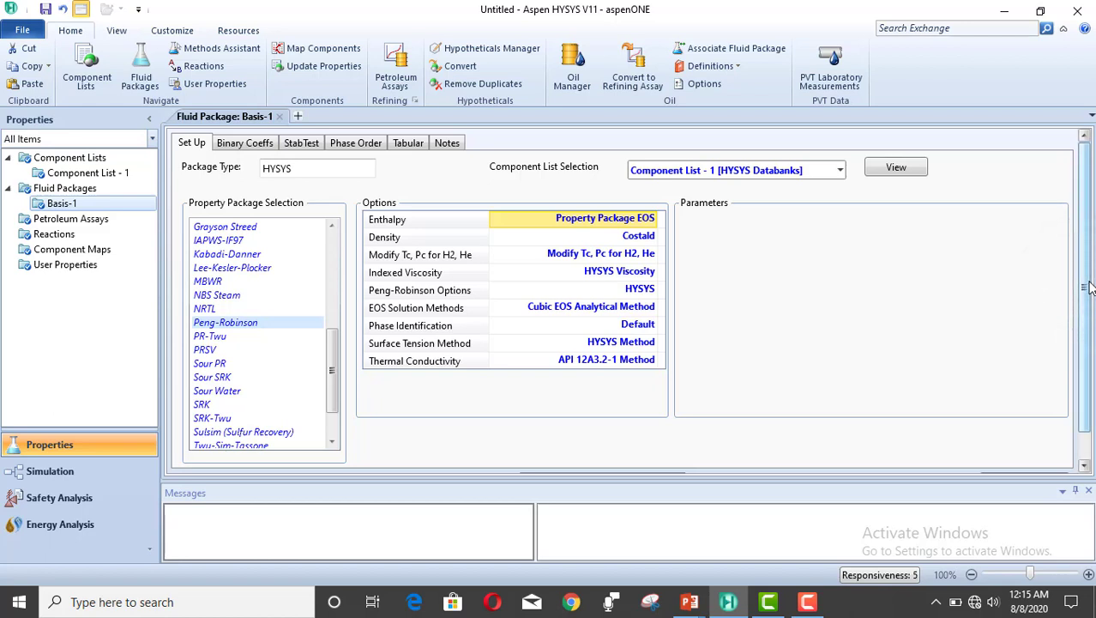
{"action": "scroll", "coordinate": [1087, 283], "scroll_direction": "down", "scroll_amount": 2}
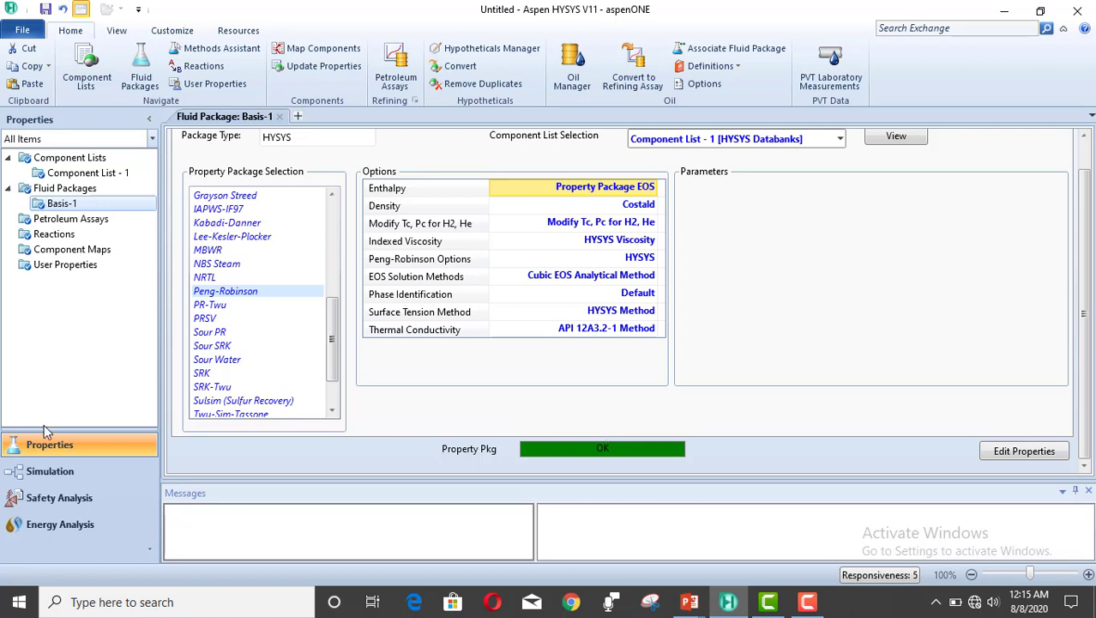
Enter the simulation environment and place a Cooler from the heat transfer models on the flowsheet
{"action": "left_click", "coordinate": [60, 475]}
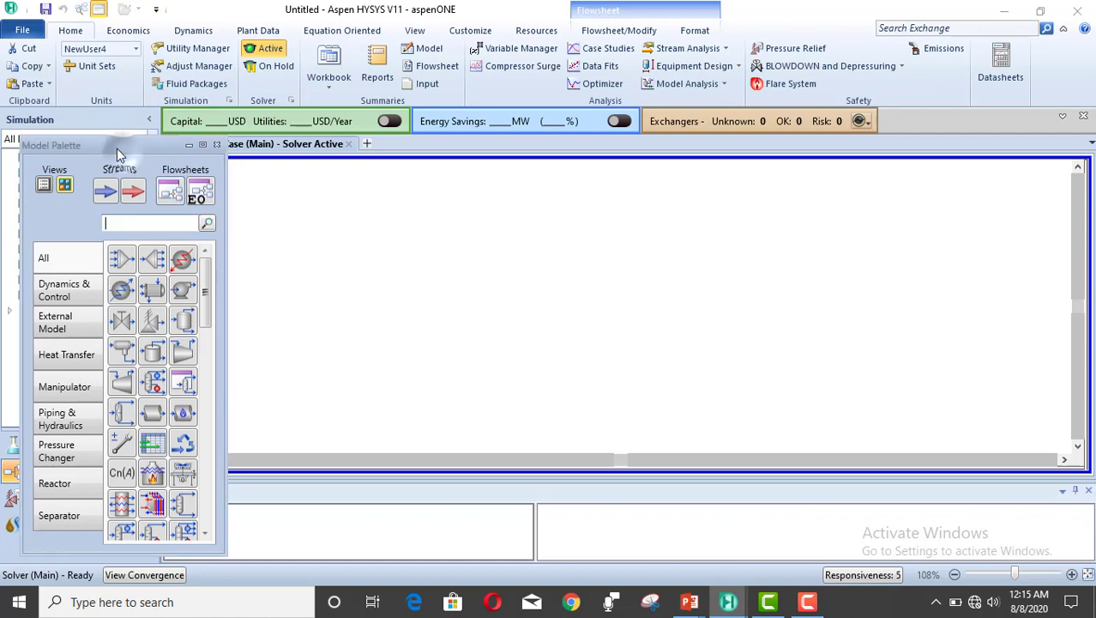
{"action": "left_click_drag", "start_coordinate": [117, 149], "coordinate": [93, 131]}
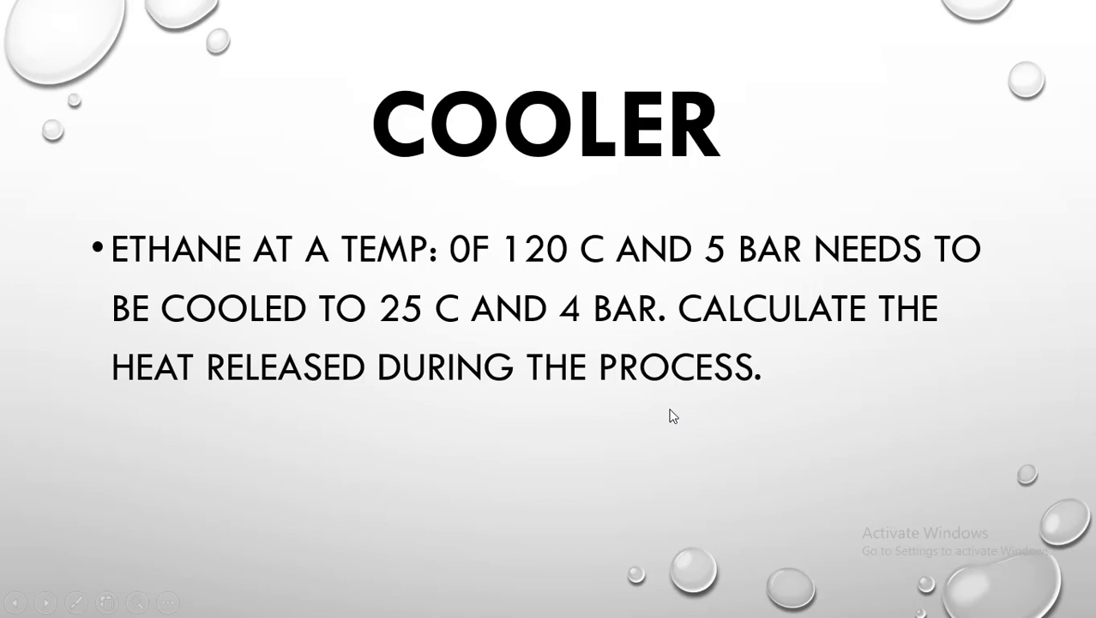
{"action": "key", "text": "alt+Tab"}
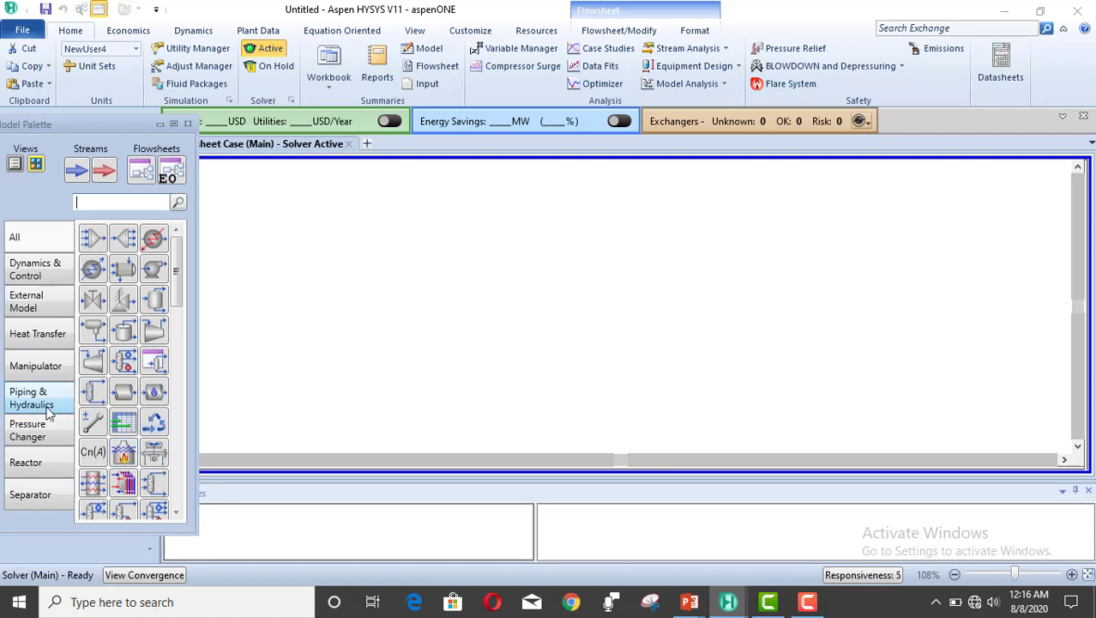
{"action": "left_click", "coordinate": [49, 336]}
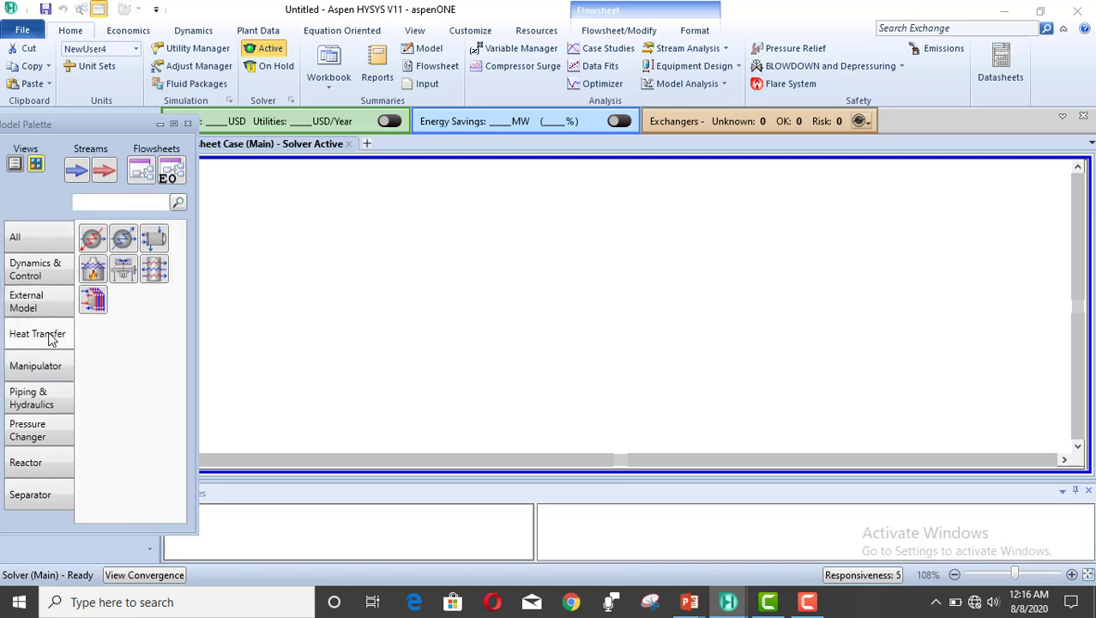
{"action": "left_click", "coordinate": [125, 244]}
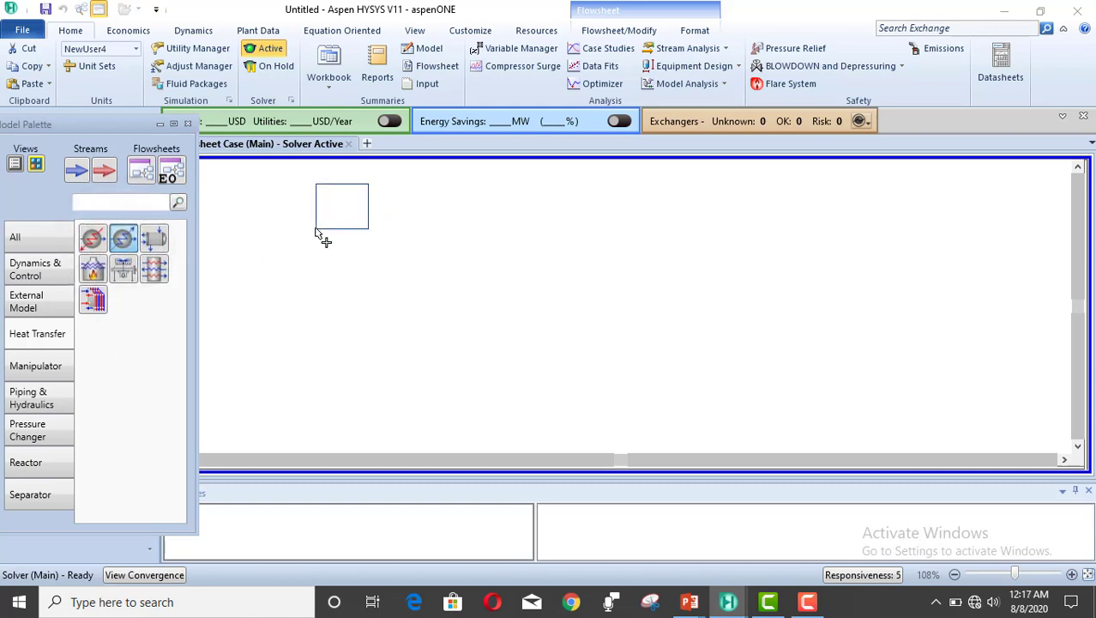
{"action": "left_click", "coordinate": [316, 230]}
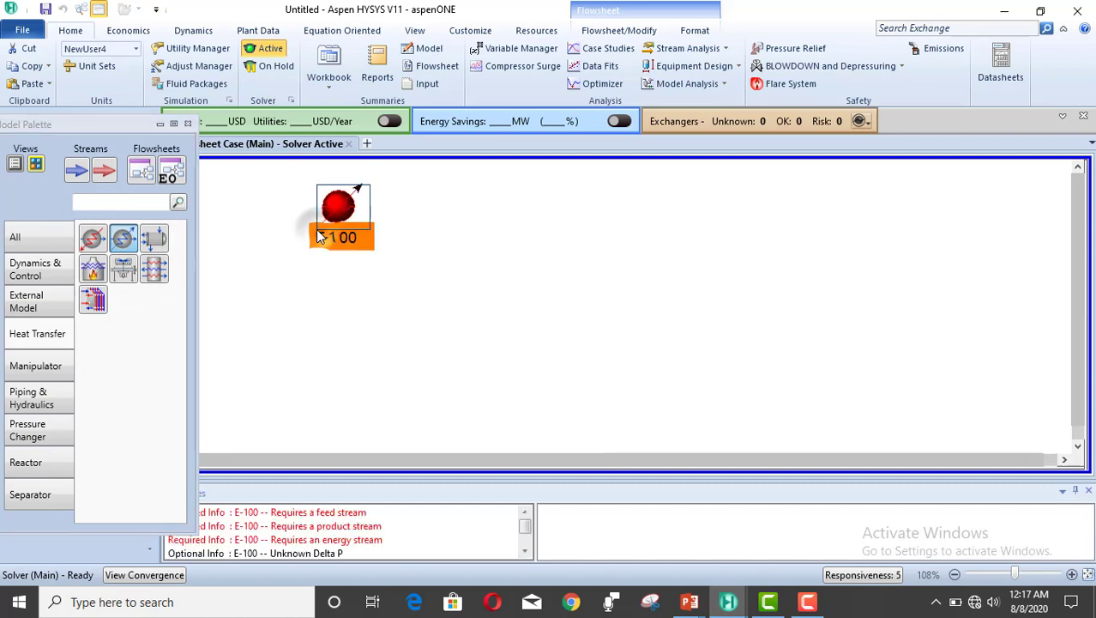
{"action": "left_click", "coordinate": [462, 235]}
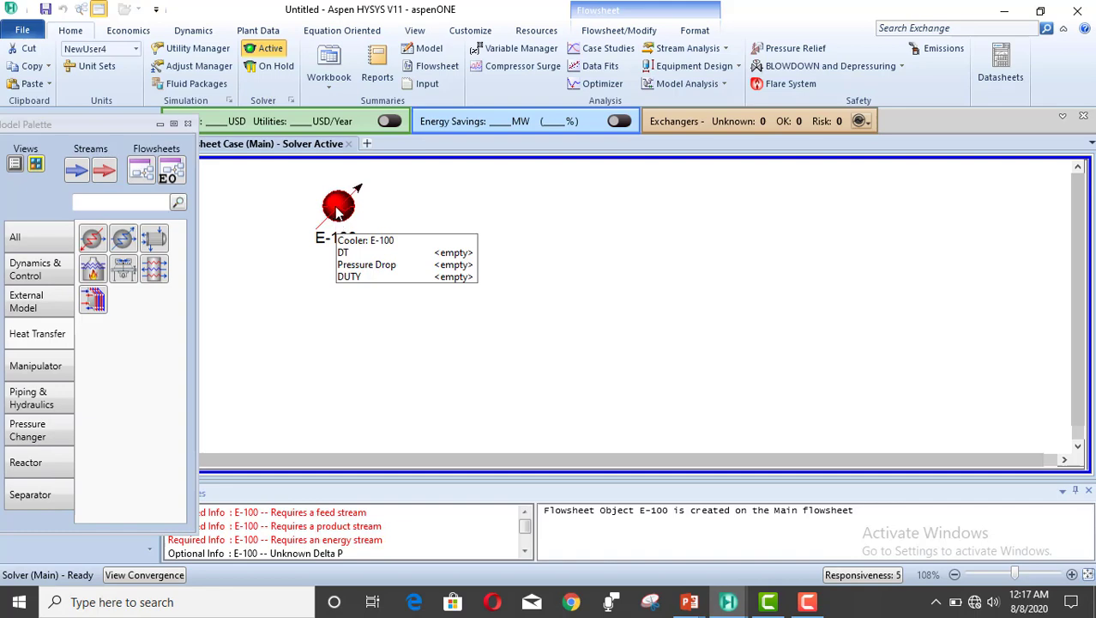
Open the cooler's properties beside the flowsheet and connect an inlet stream named "Inlet cooler"
{"action": "double_click", "coordinate": [337, 208]}
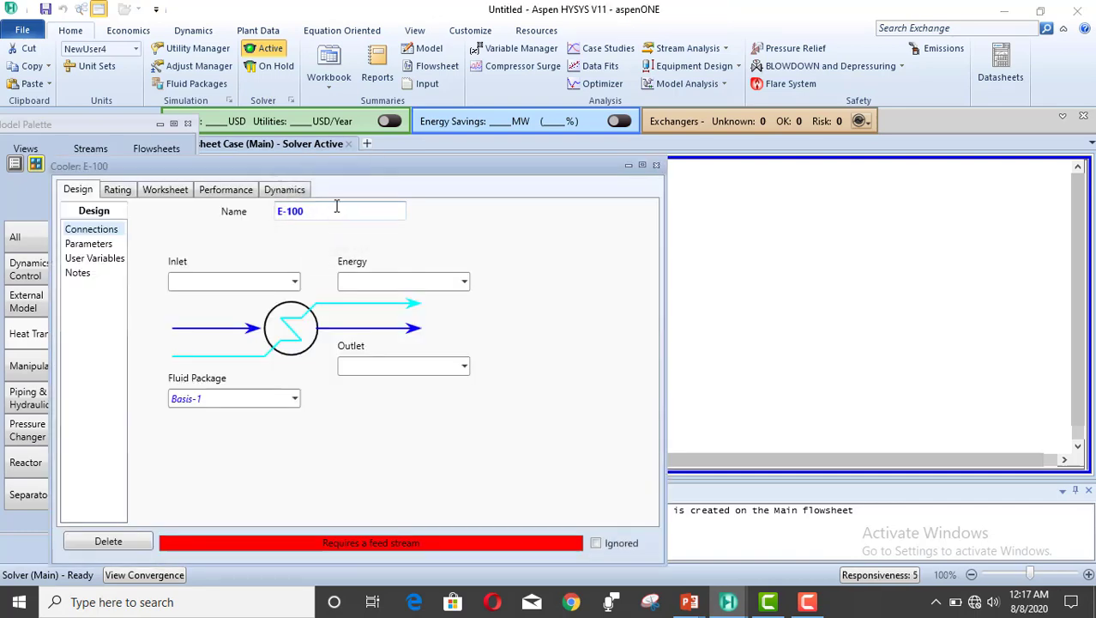
{"action": "left_click_drag", "start_coordinate": [357, 170], "coordinate": [761, 96]}
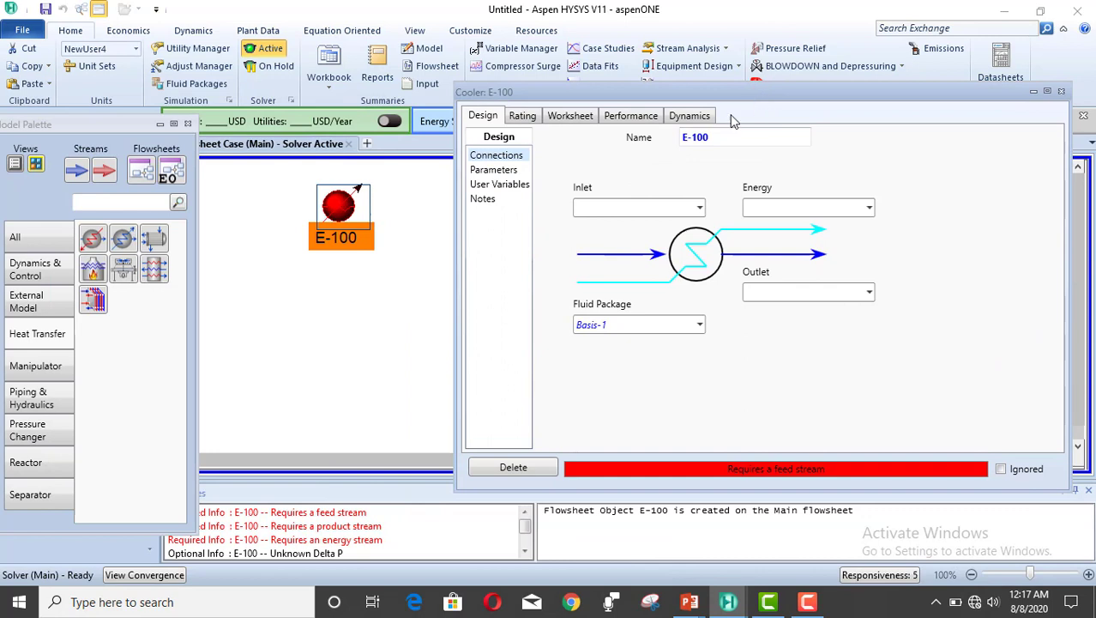
{"action": "left_click", "coordinate": [613, 209]}
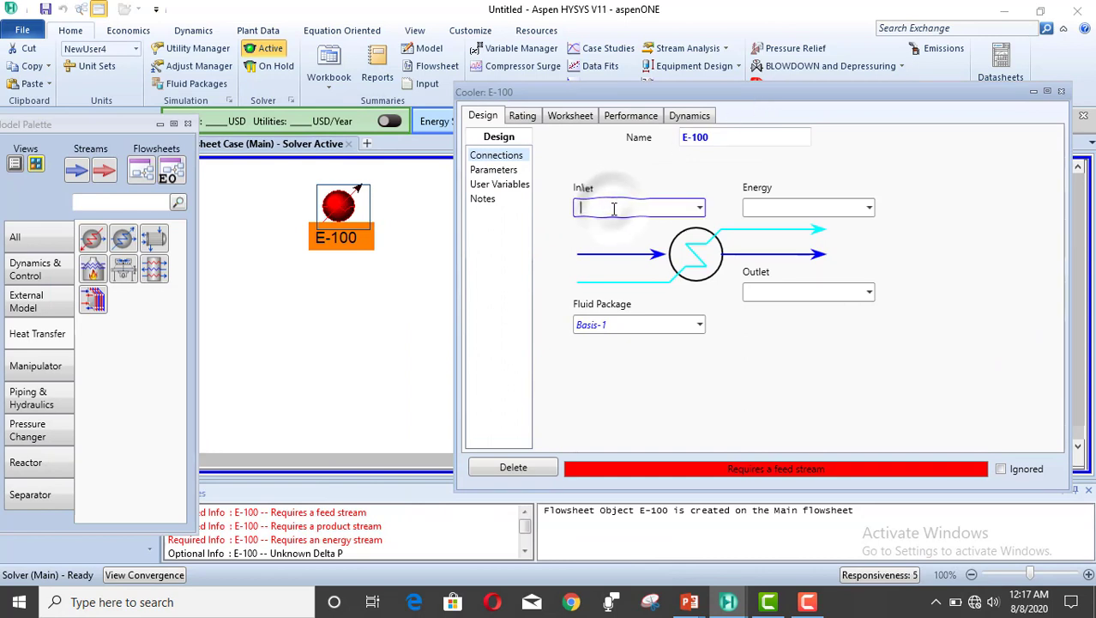
{"action": "type", "text": "IN"}
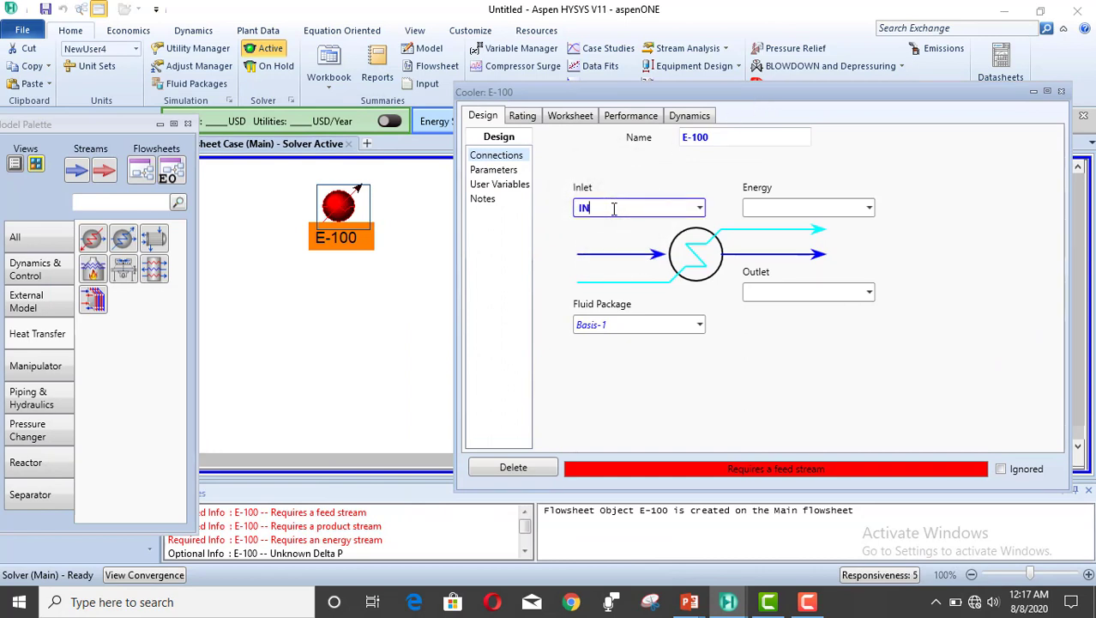
{"action": "key", "text": "BackSpace"}
{"action": "type", "text": "nlet cooler"}
{"action": "key", "text": "Return"}
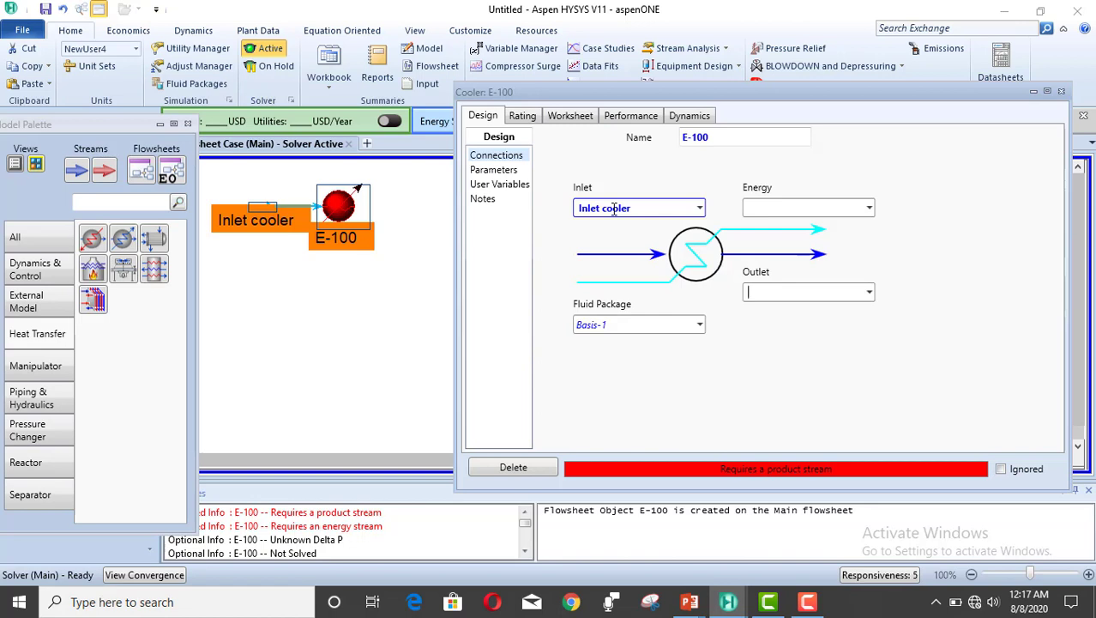
Connect an outlet stream named "Outlet Cooler" and an energy stream named "Q-Cooler" to the cooler
{"action": "type", "text": "Outlet Cooler"}
{"action": "key", "text": "Return"}
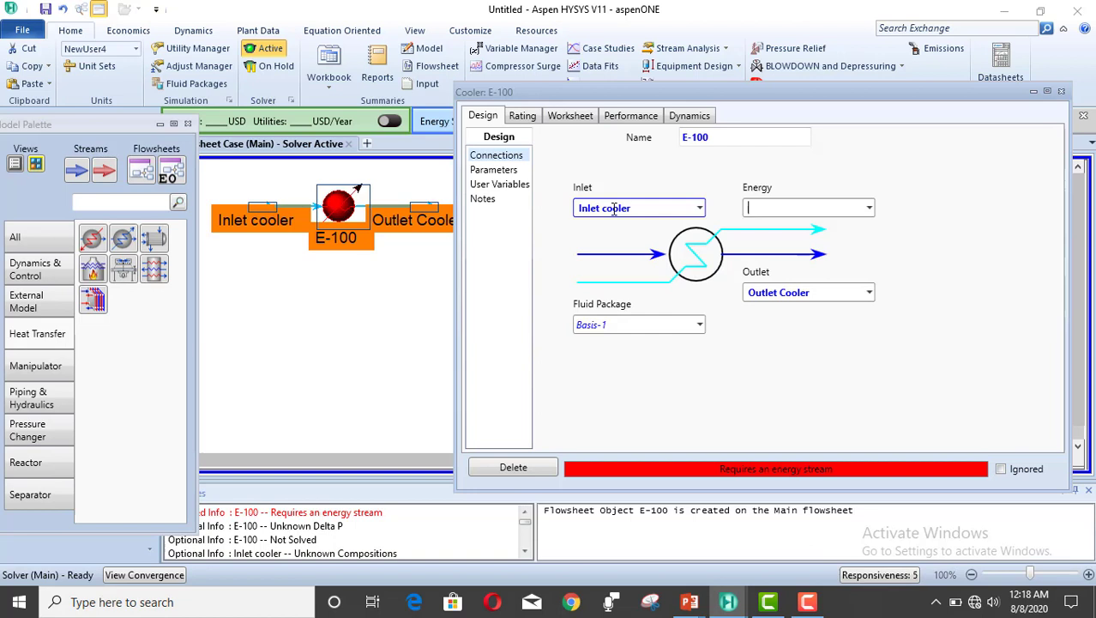
{"action": "type", "text": "Q-Cooler"}
{"action": "key", "text": "Return"}
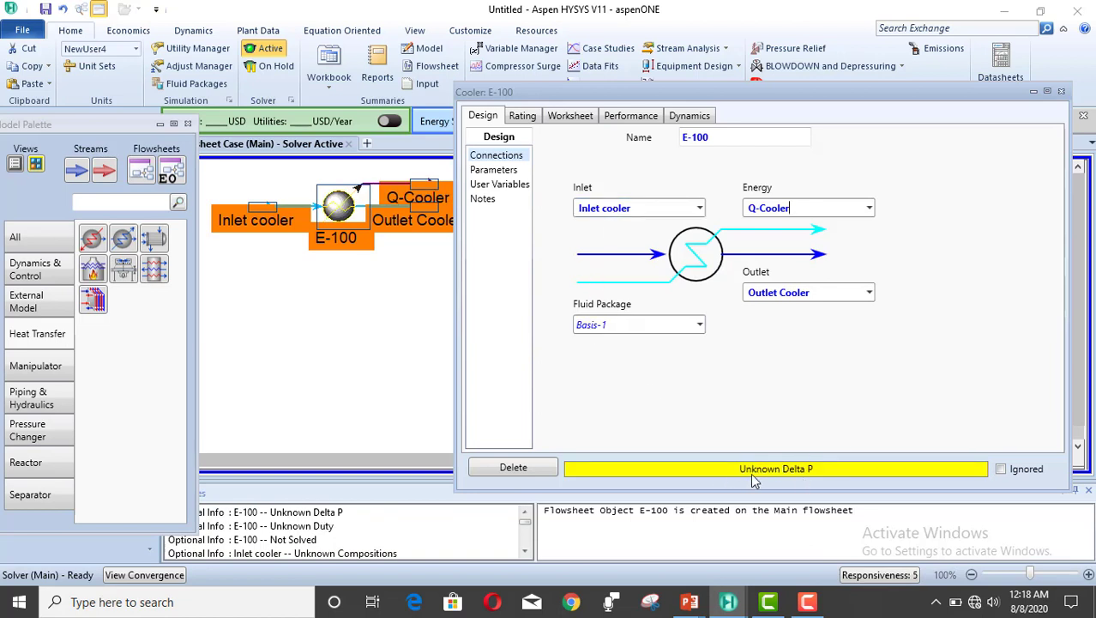
{"action": "left_click", "coordinate": [817, 441]}
Open the cooler's worksheet conditions and check the stream specifications in the problem statement on the PowerPoint slide
{"action": "left_click", "coordinate": [572, 120]}
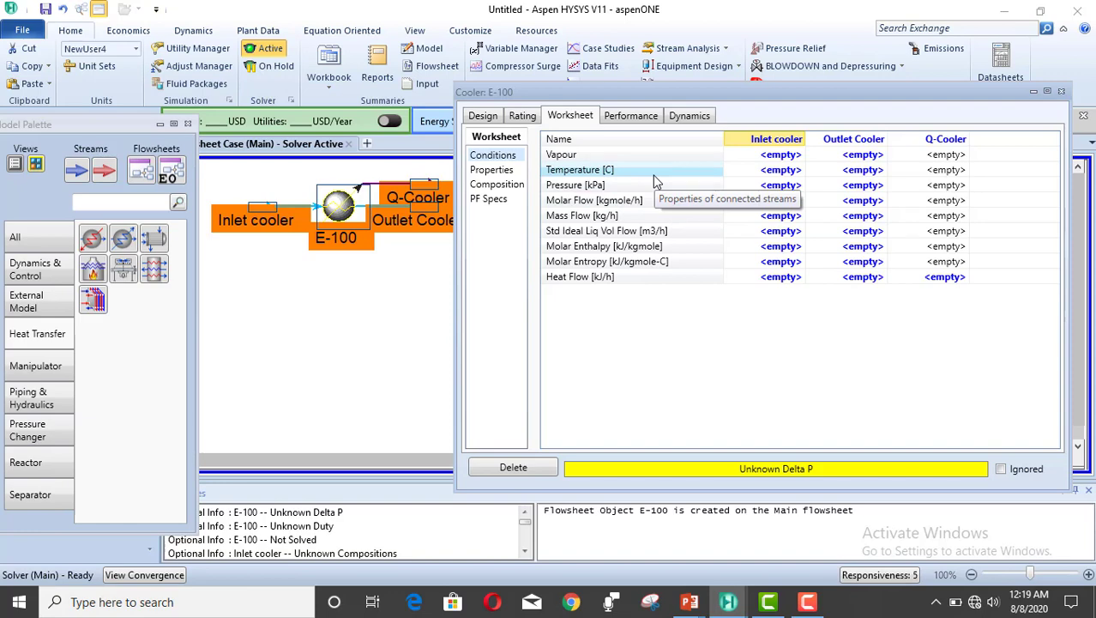
{"action": "key", "text": "alt+Tab"}
{"action": "key", "text": "Tab"}
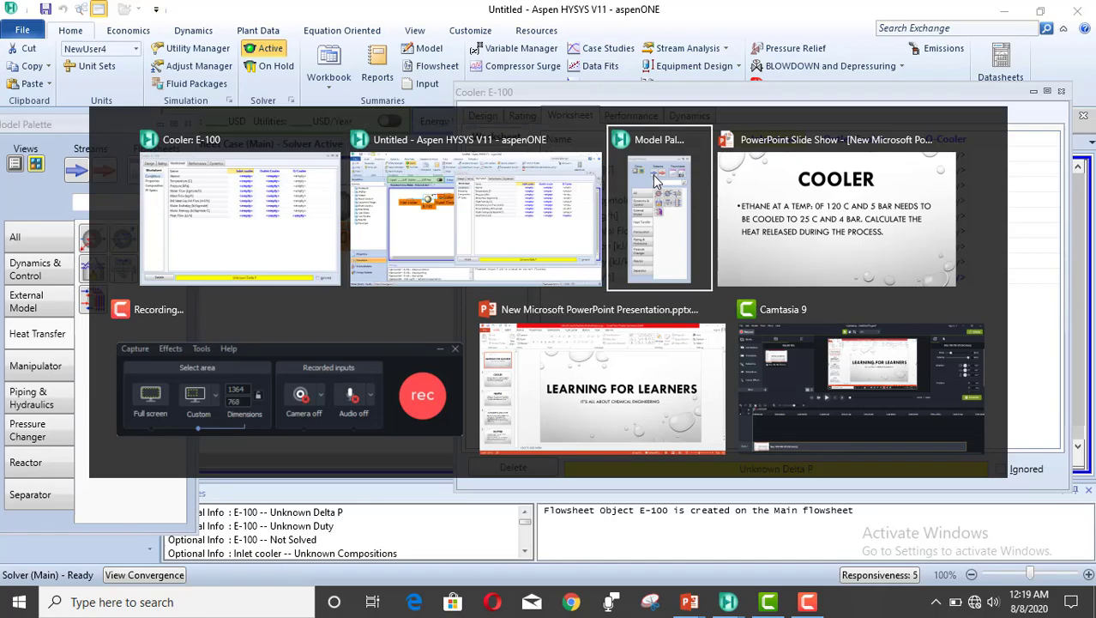
{"action": "key", "text": "Tab"}
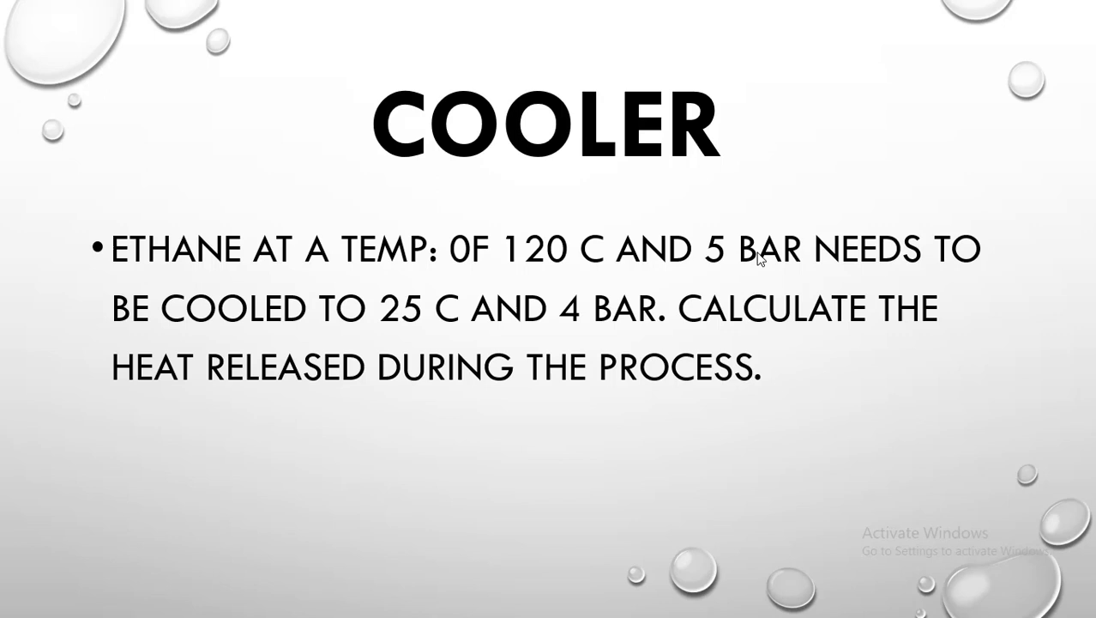
{"action": "key", "text": "alt+Tab"}
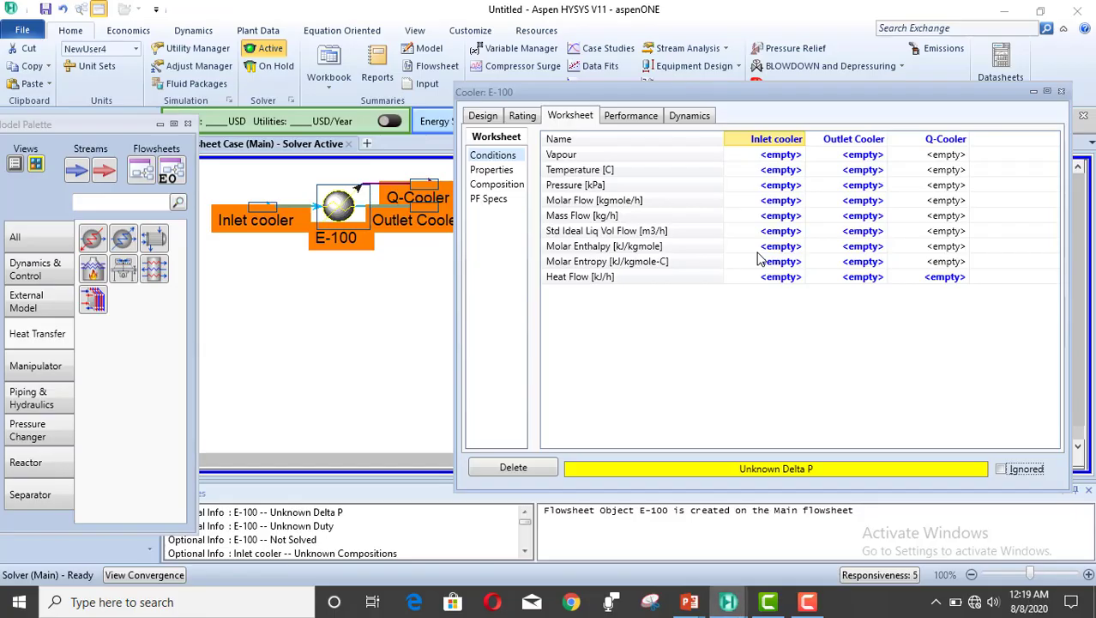
Set the inlet stream's temperature to 120 C and its pressure to 3 bar in the cooler's worksheet
{"action": "left_click", "coordinate": [777, 171]}
{"action": "type", "text": "1"}
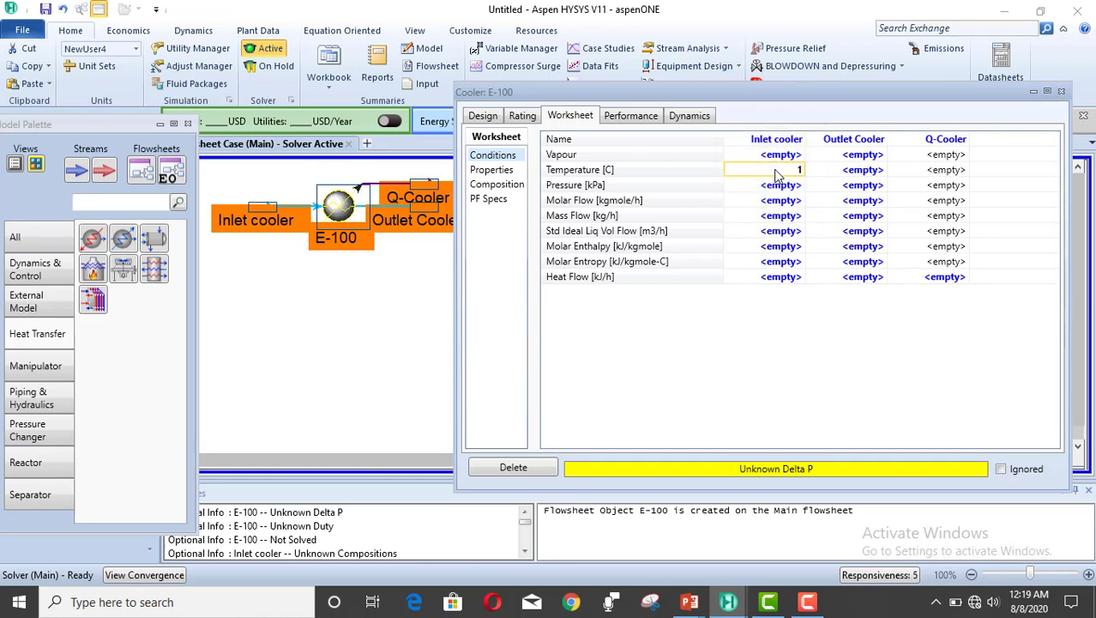
{"action": "type", "text": "20"}
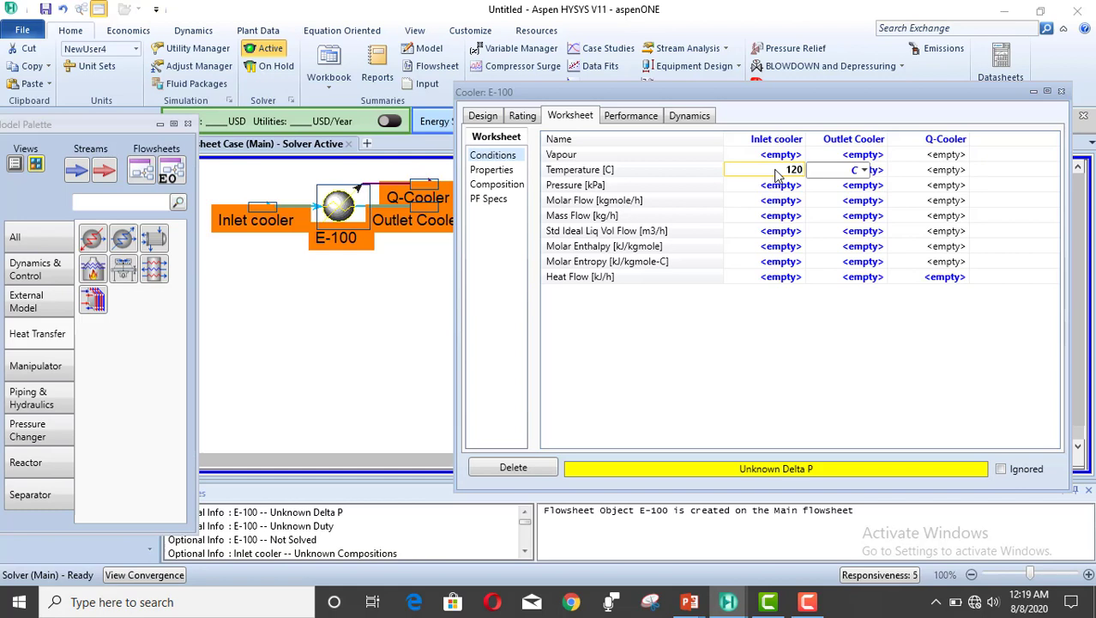
{"action": "key", "text": "Return"}
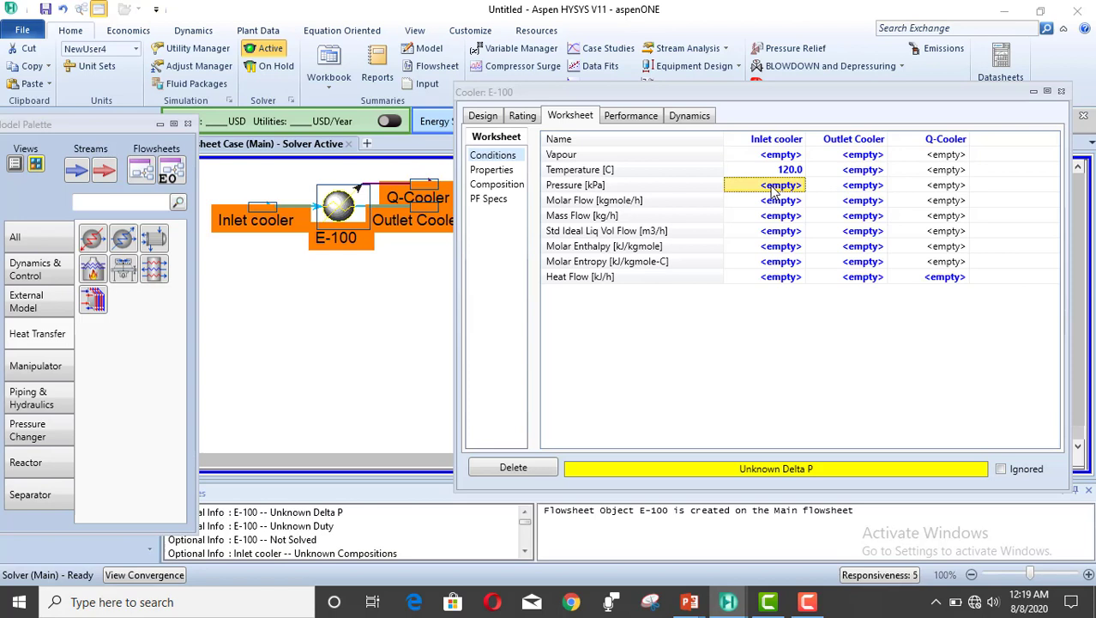
{"action": "type", "text": "3"}
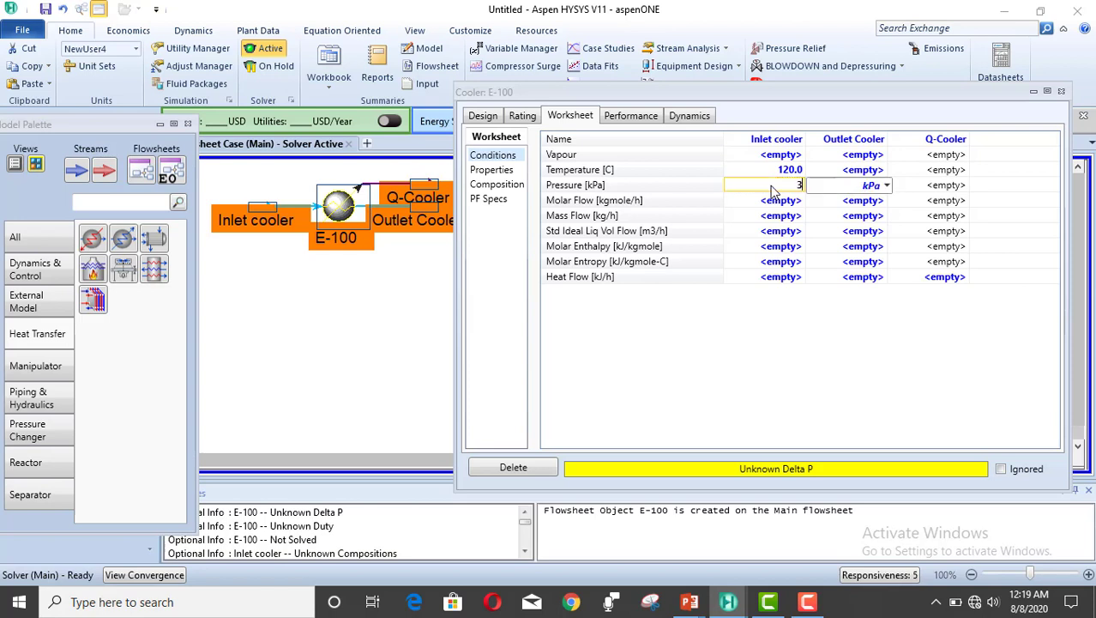
{"action": "left_click", "coordinate": [827, 191]}
{"action": "type", "text": "bar"}
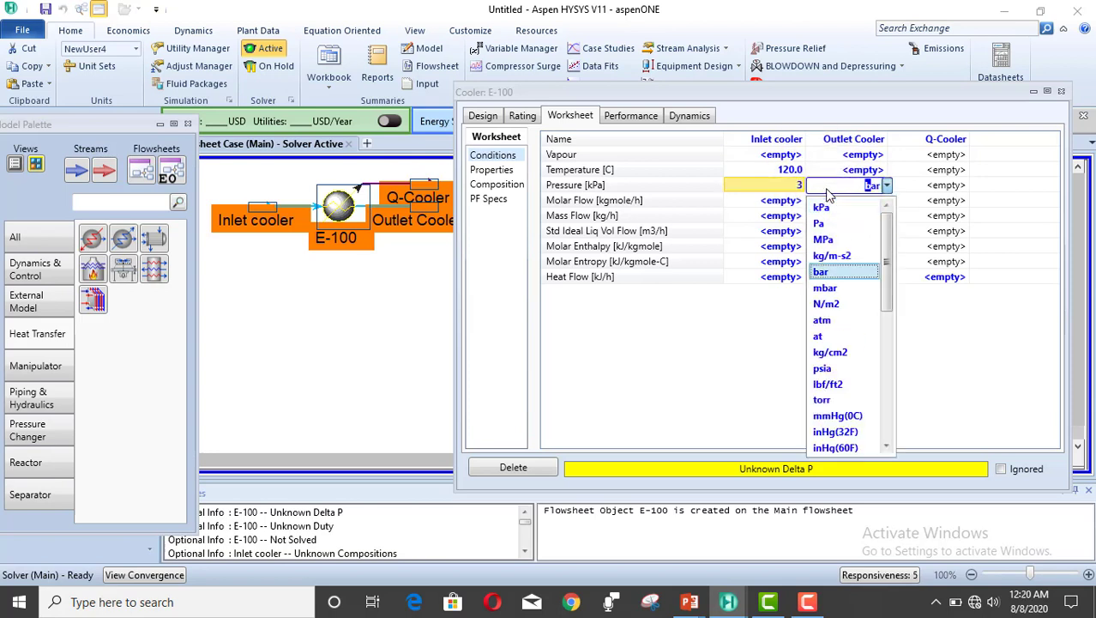
{"action": "key", "text": "Return"}
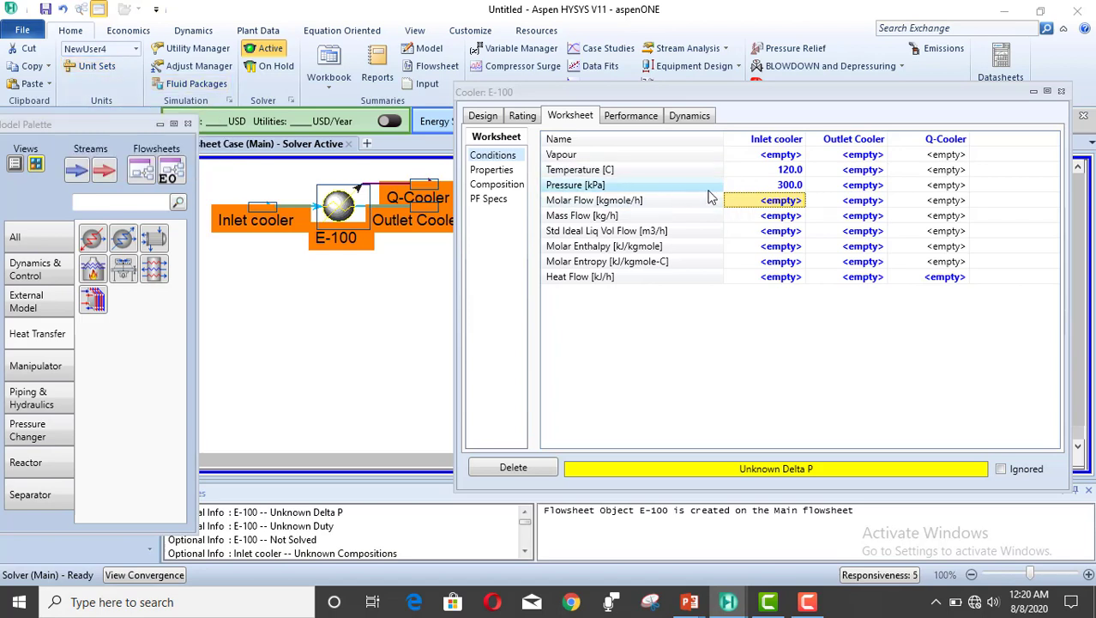
Set the inlet stream's mass flow to 100 kg/h in the cooler's worksheet
{"action": "mouse_move", "coordinate": [790, 190]}
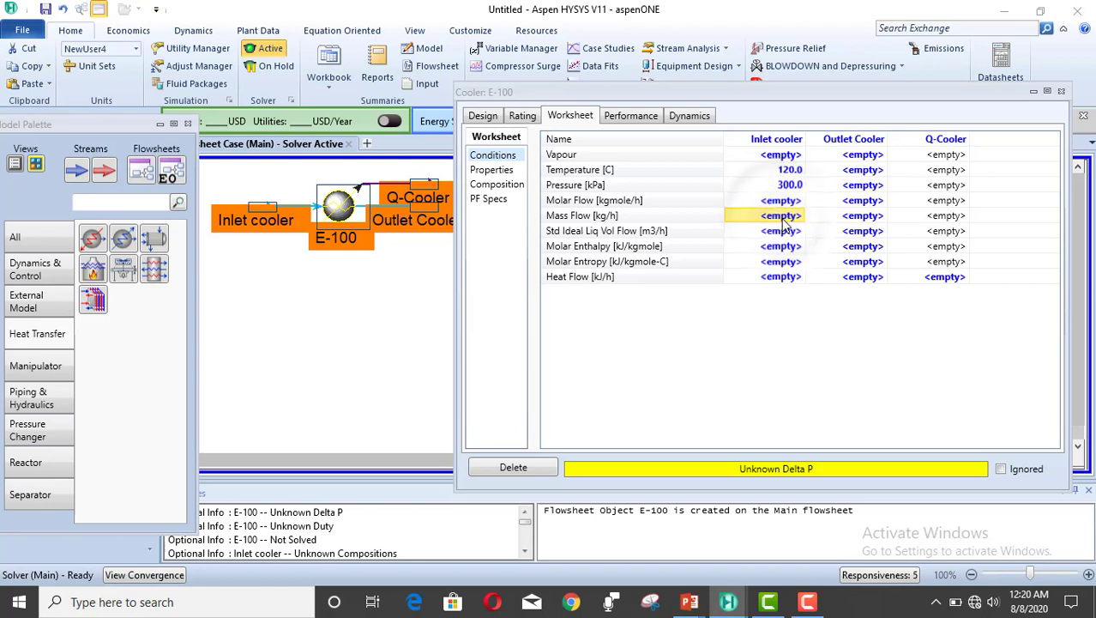
{"action": "type", "text": "100"}
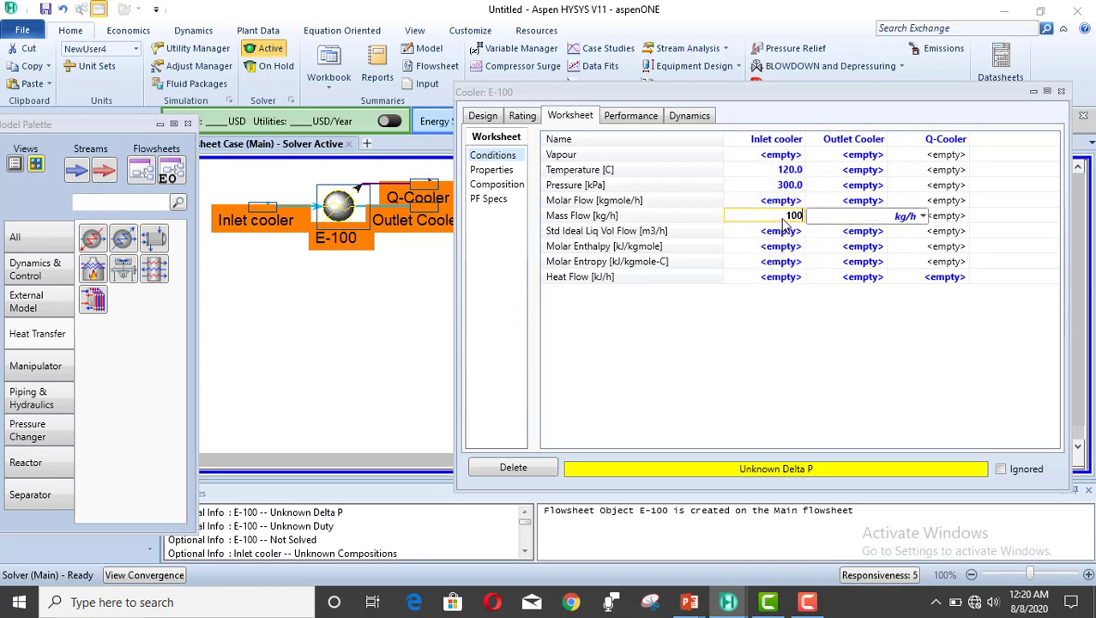
{"action": "key", "text": "Return"}
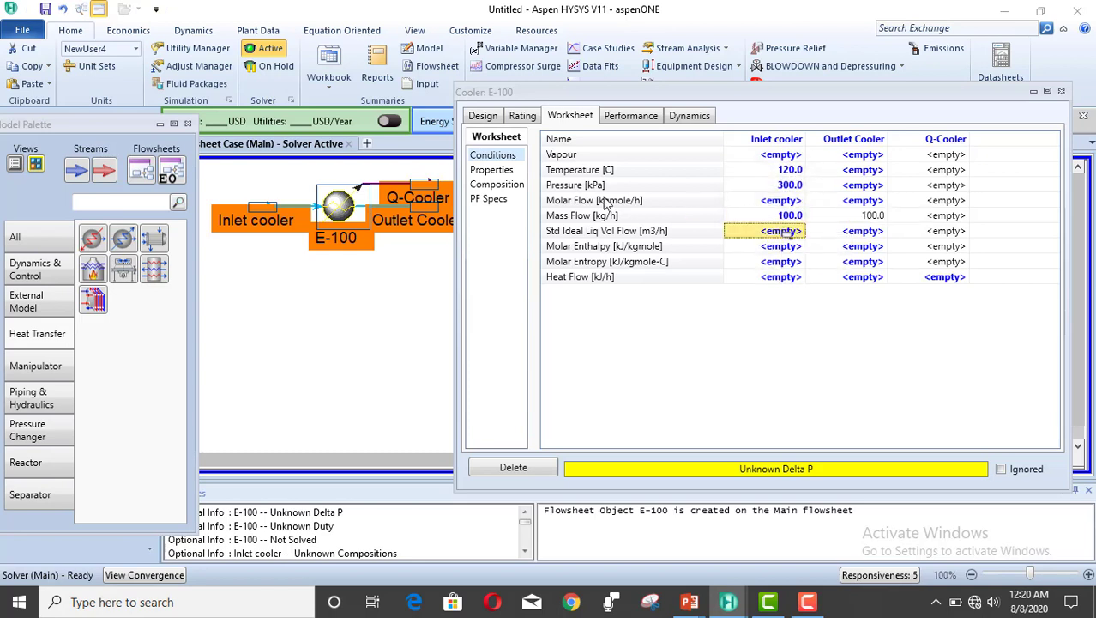
Start entering the inlet stream's composition and set the composition basis to mass fractions
{"action": "left_click", "coordinate": [498, 184]}
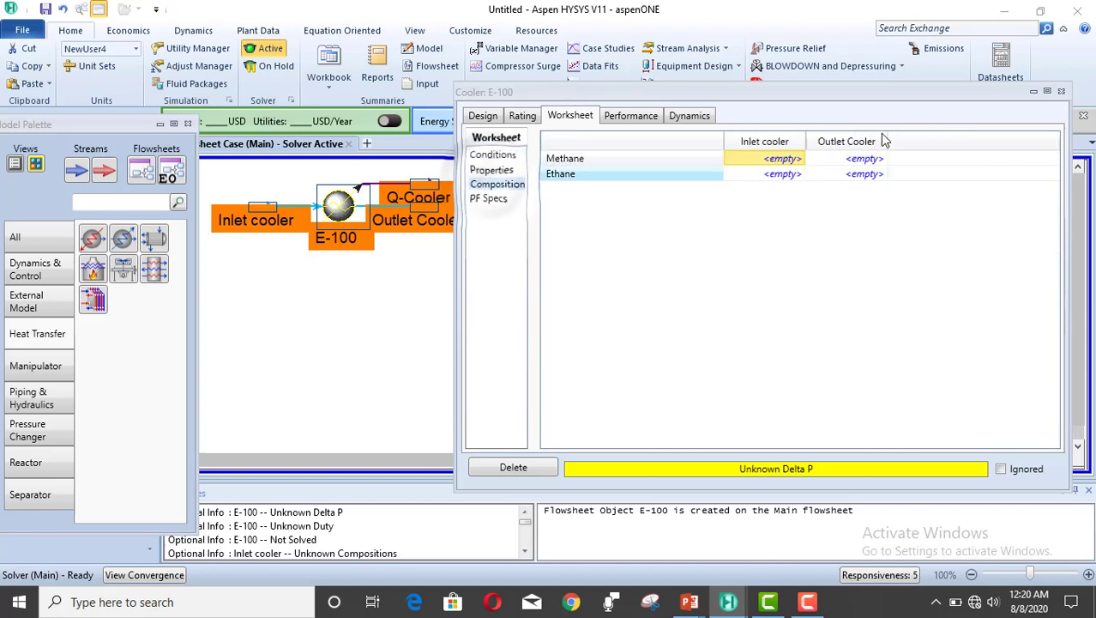
{"action": "left_click", "coordinate": [787, 163]}
{"action": "type", "text": "0"}
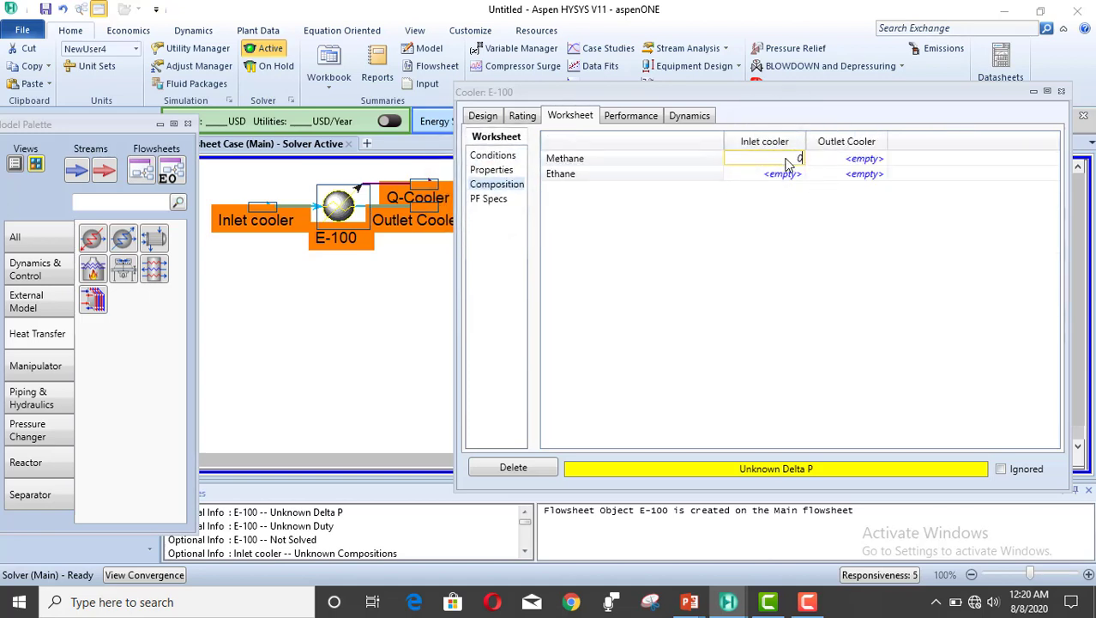
{"action": "key", "text": "Return"}
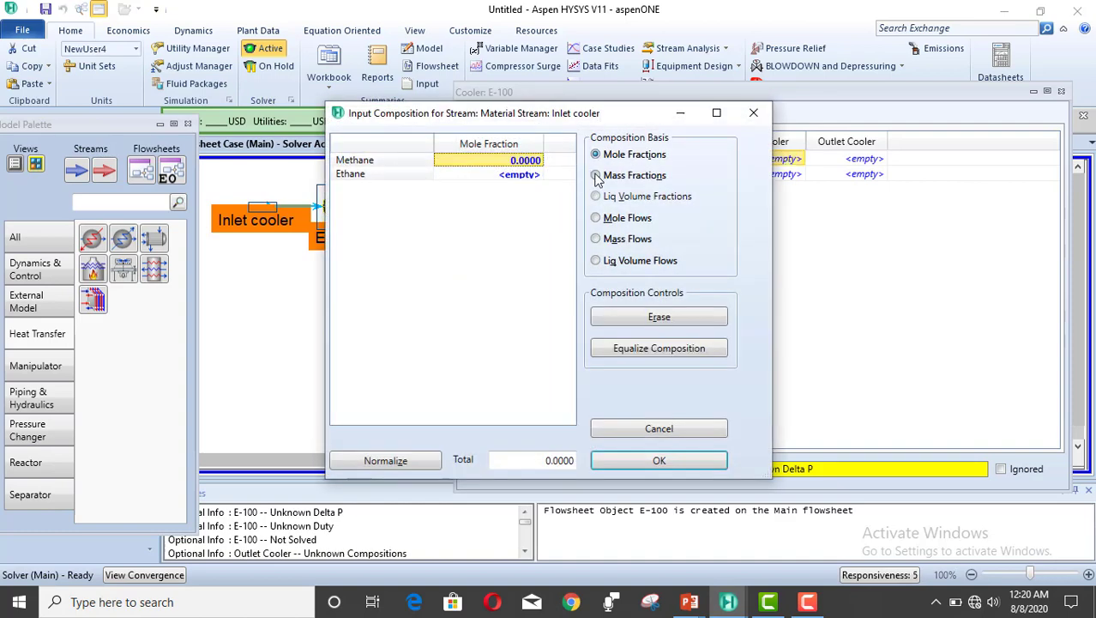
{"action": "left_click", "coordinate": [596, 175]}
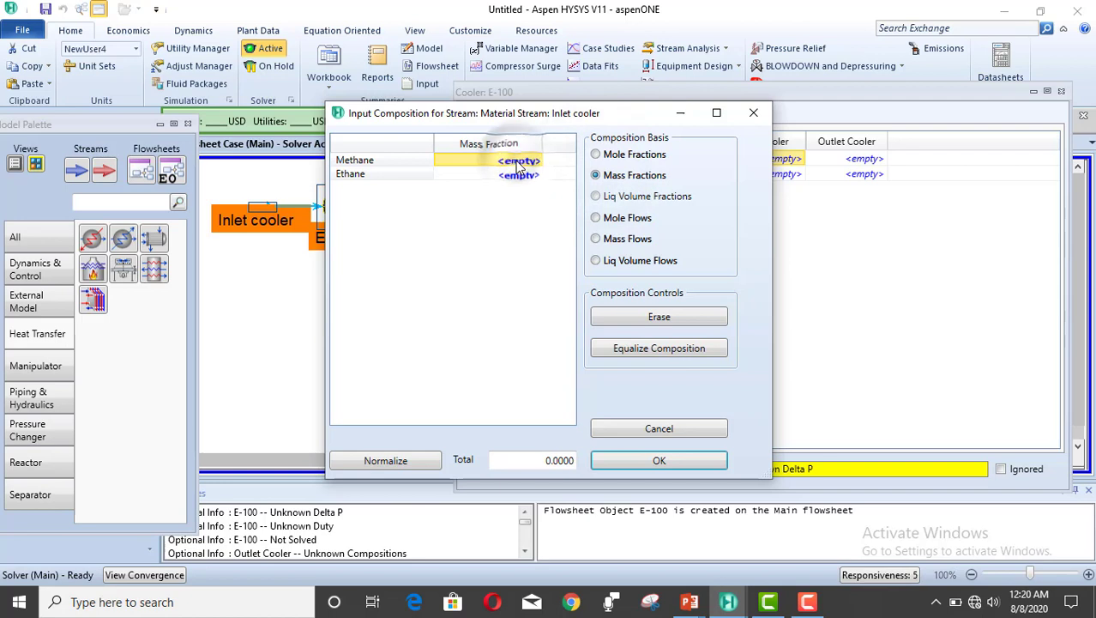
Set the inlet stream's mass fractions to 0 for methane and 1 for ethane, and accept the composition
{"action": "left_click", "coordinate": [518, 163]}
{"action": "type", "text": "0"}
{"action": "key", "text": "Return"}
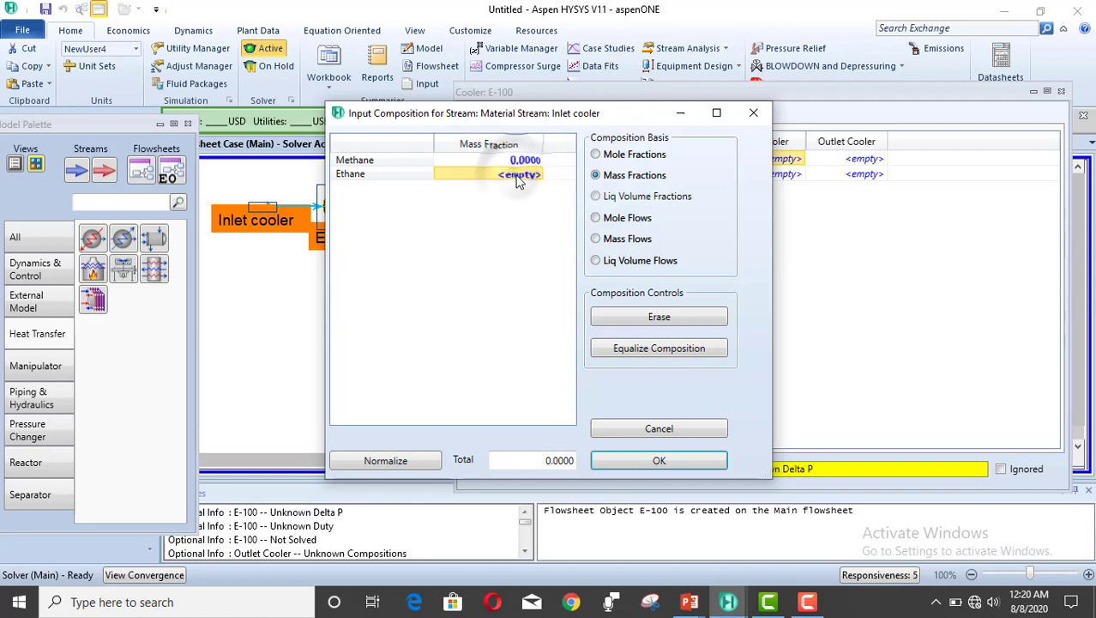
{"action": "left_click", "coordinate": [517, 175]}
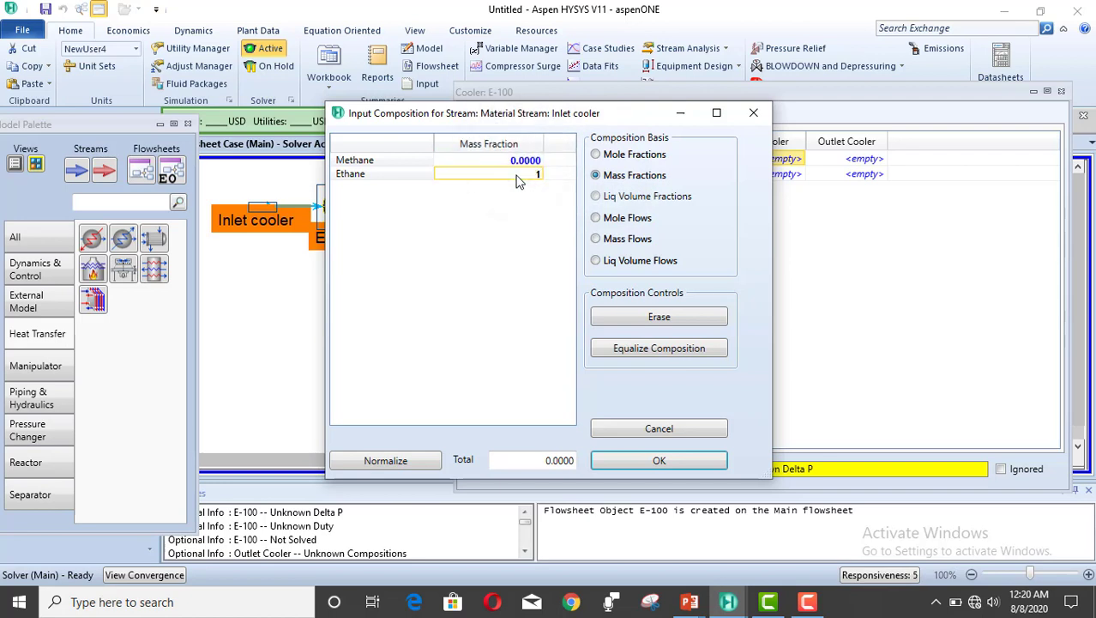
{"action": "type", "text": "1"}
{"action": "key", "text": "Return"}
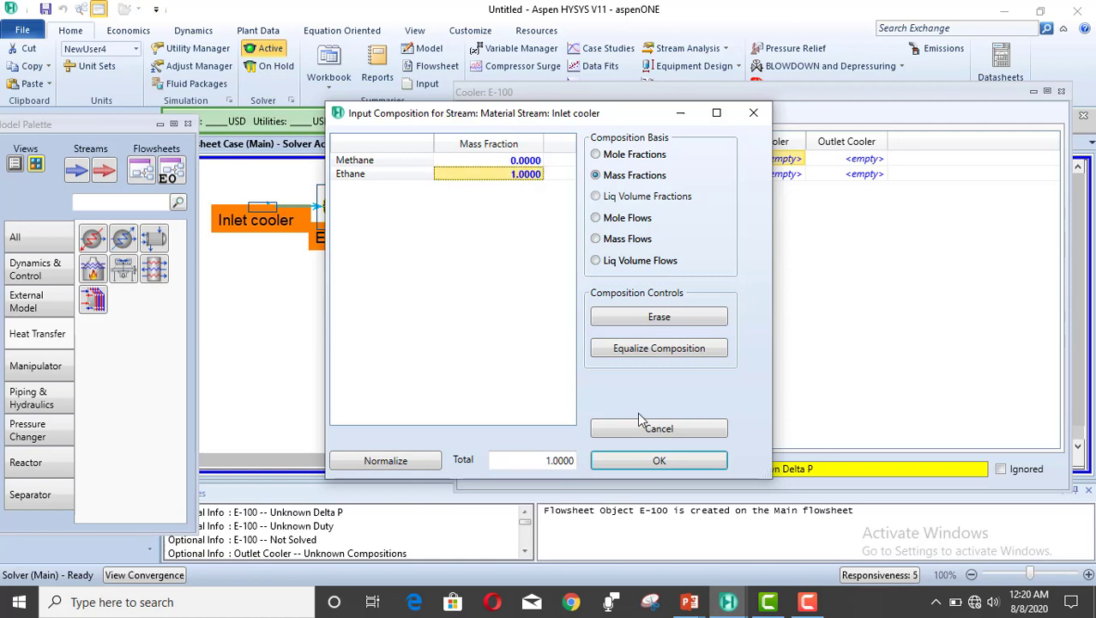
{"action": "left_click", "coordinate": [657, 463]}
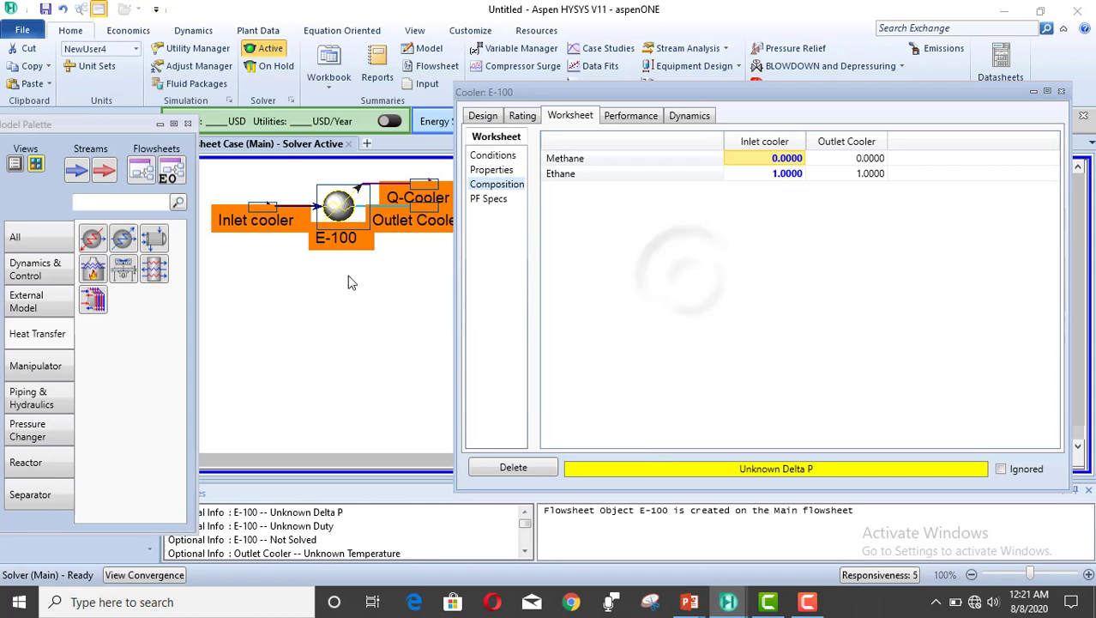
Open the cooler's design parameters and check the required temperatures and pressures in the problem statement on the PowerPoint slide
{"action": "left_click", "coordinate": [319, 269]}
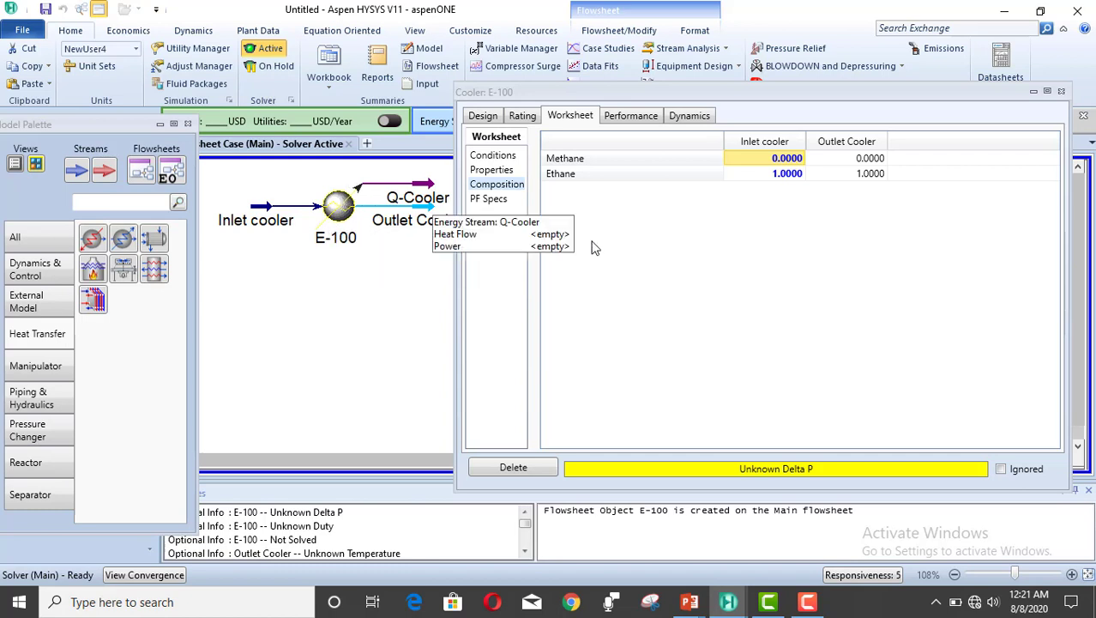
{"action": "left_click", "coordinate": [483, 116]}
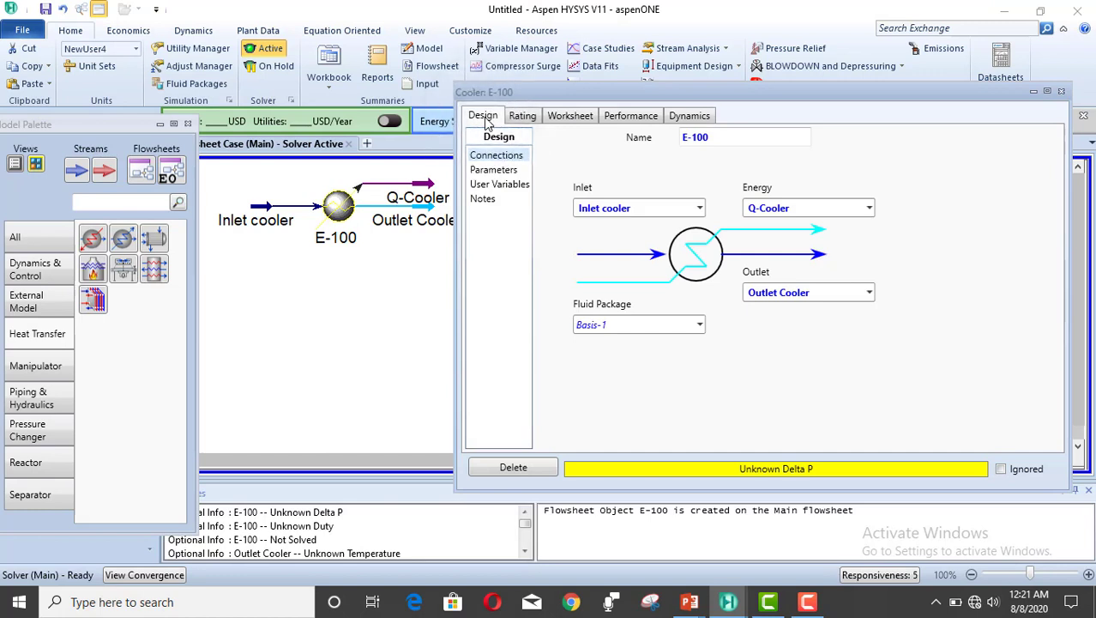
{"action": "left_click", "coordinate": [495, 170]}
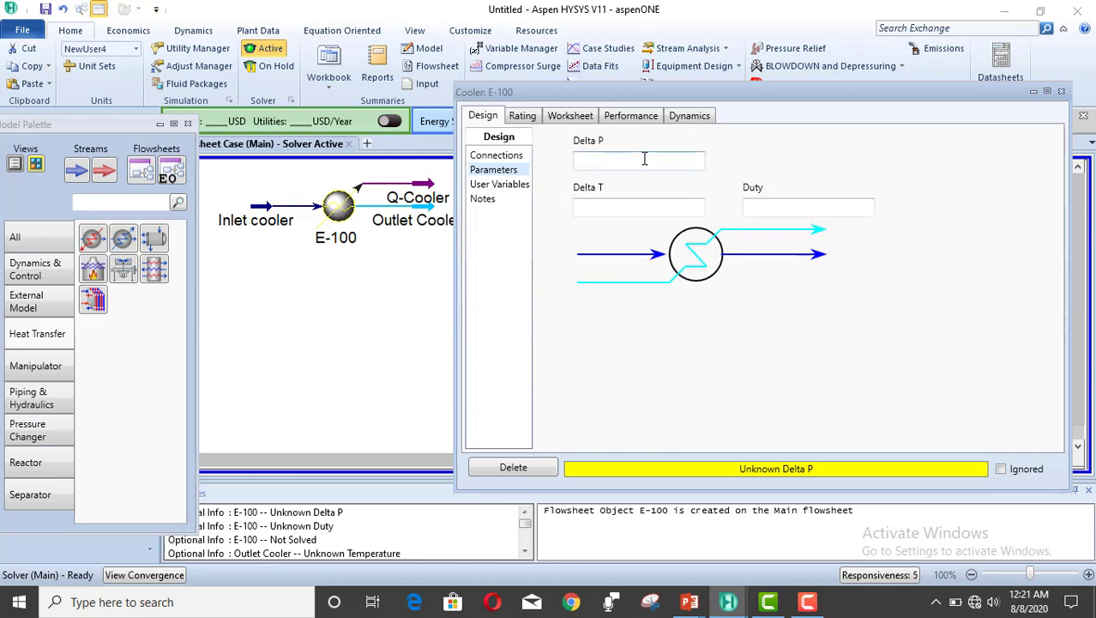
{"action": "left_click", "coordinate": [621, 211]}
{"action": "key", "text": "alt+Tab"}
{"action": "key", "text": "alt+Tab"}
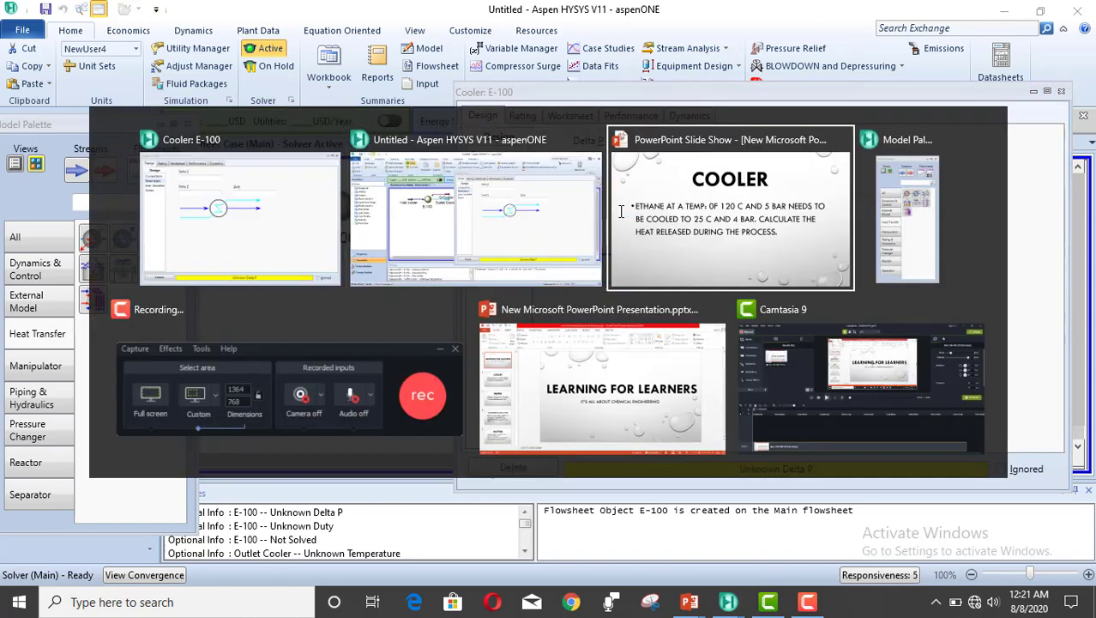
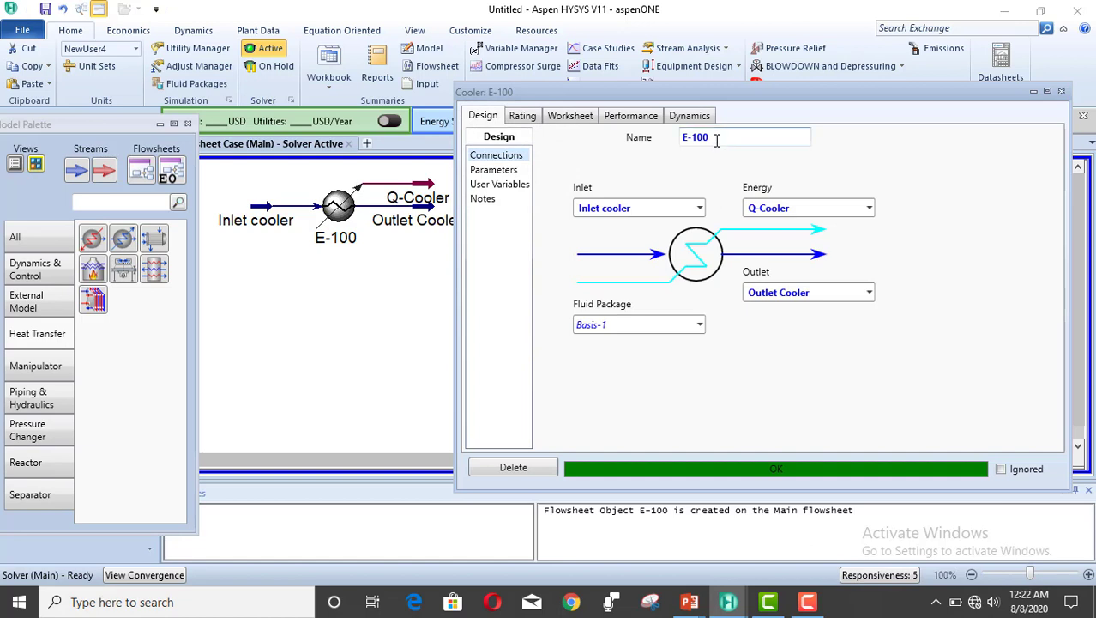
Rename the cooler E-100 as "Cooler" and close its property window
{"action": "left_click", "coordinate": [716, 139]}
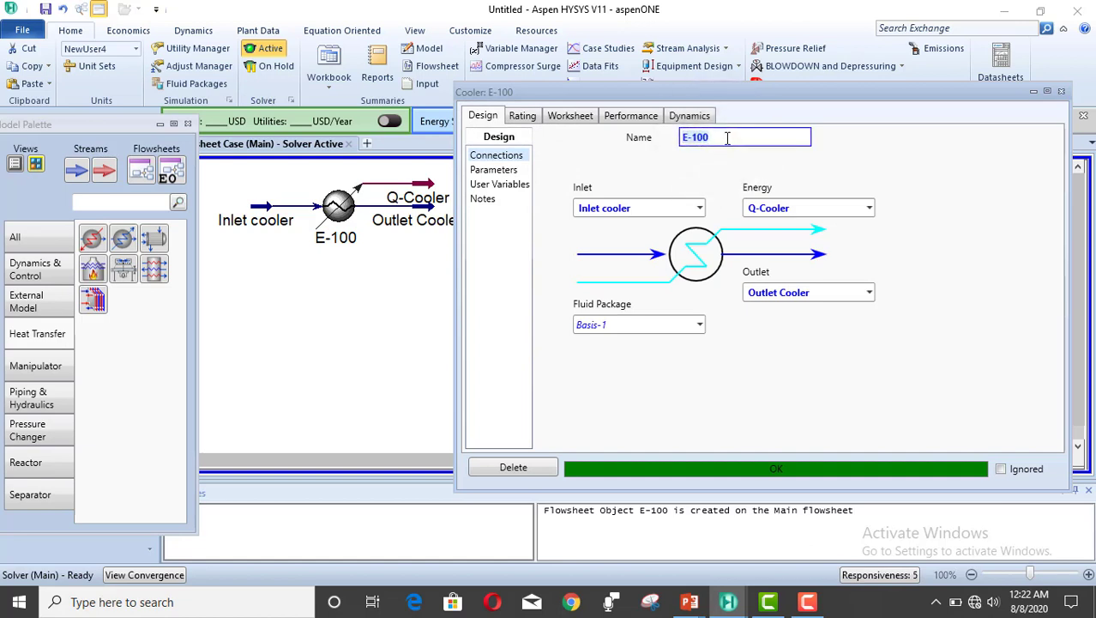
{"action": "type", "text": "Cooler"}
{"action": "key", "text": "Return"}
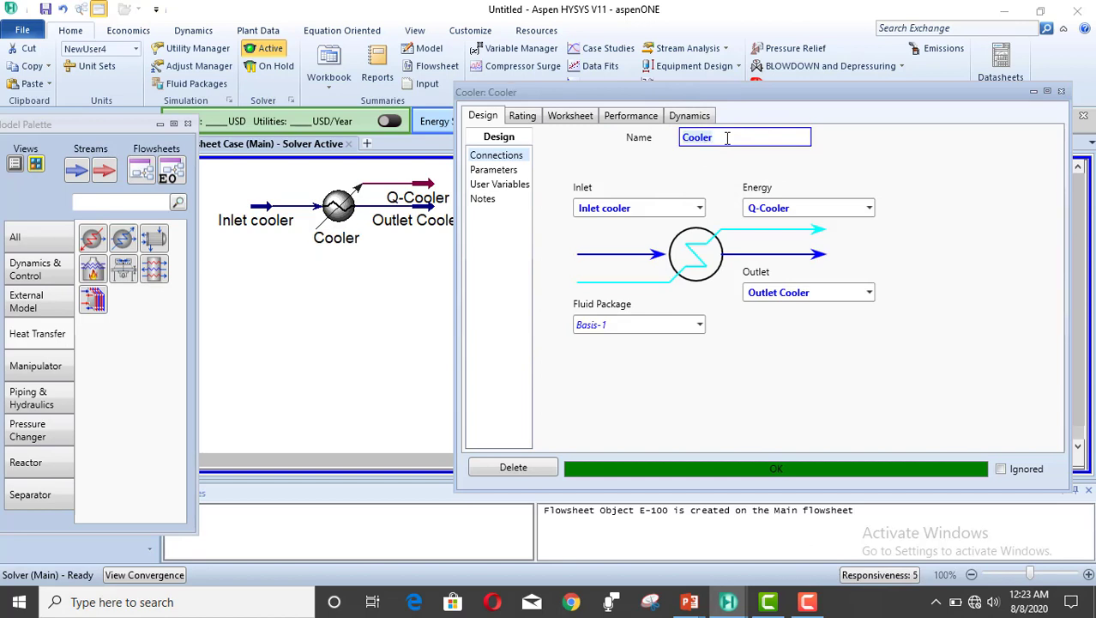
{"action": "left_click", "coordinate": [1062, 91]}
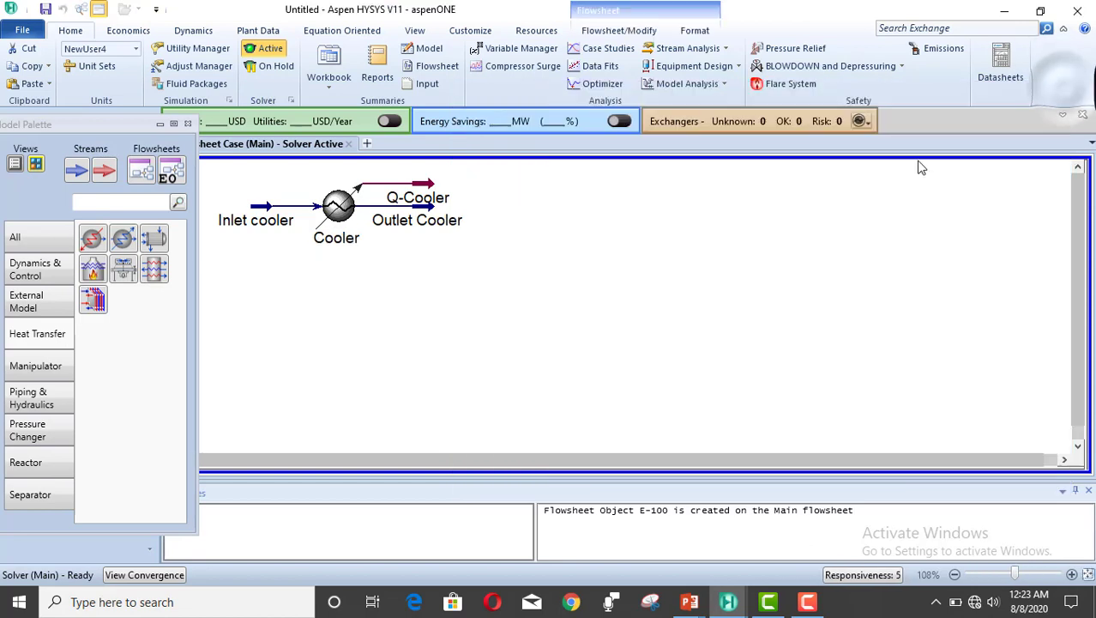
Move the Outlet Cooler stream farther away from the cooler, clear of the Q-Cooler stream
{"action": "left_click", "coordinate": [663, 228]}
{"action": "left_click_drag", "start_coordinate": [427, 206], "coordinate": [500, 213]}
{"action": "left_click", "coordinate": [463, 255]}
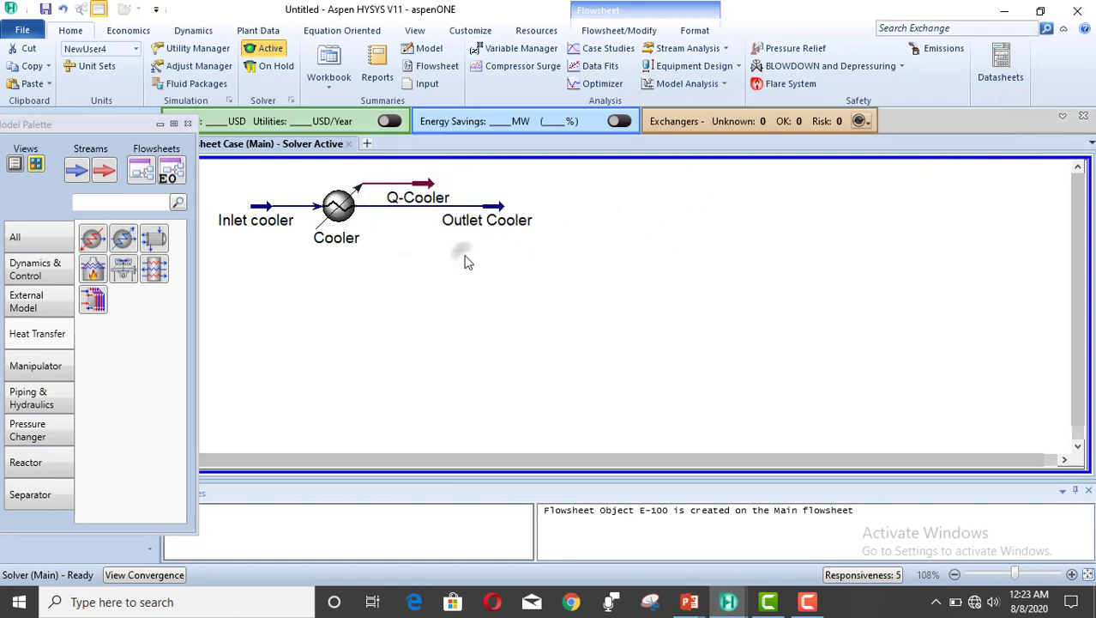
Show the property table of the Outlet Cooler stream and place it below the flowsheet
{"action": "mouse_move", "coordinate": [254, 218]}
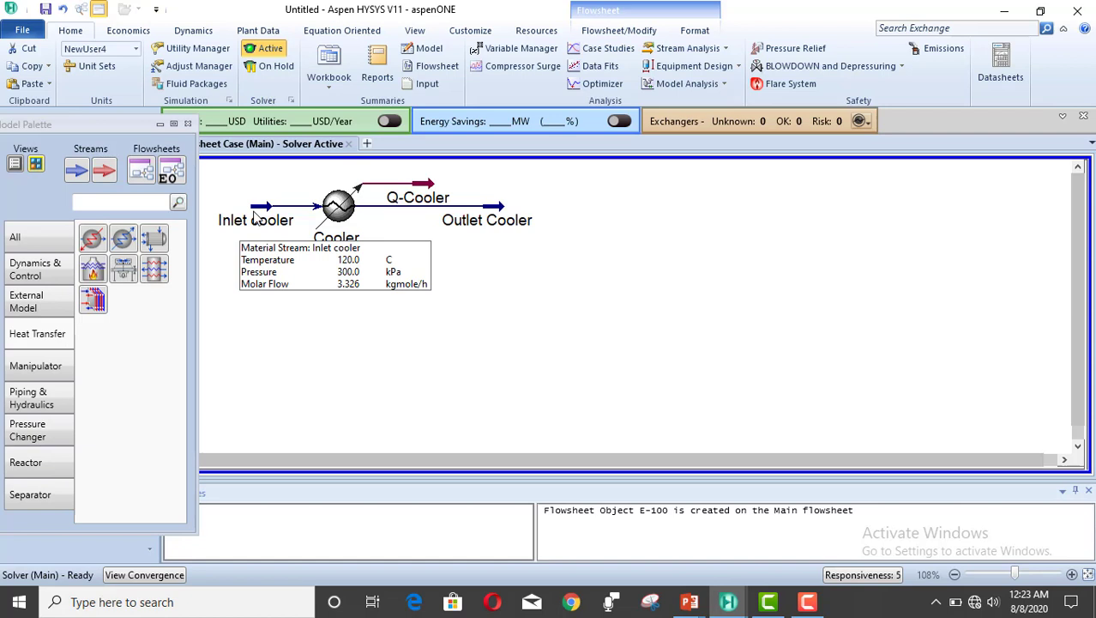
{"action": "mouse_move", "coordinate": [505, 213]}
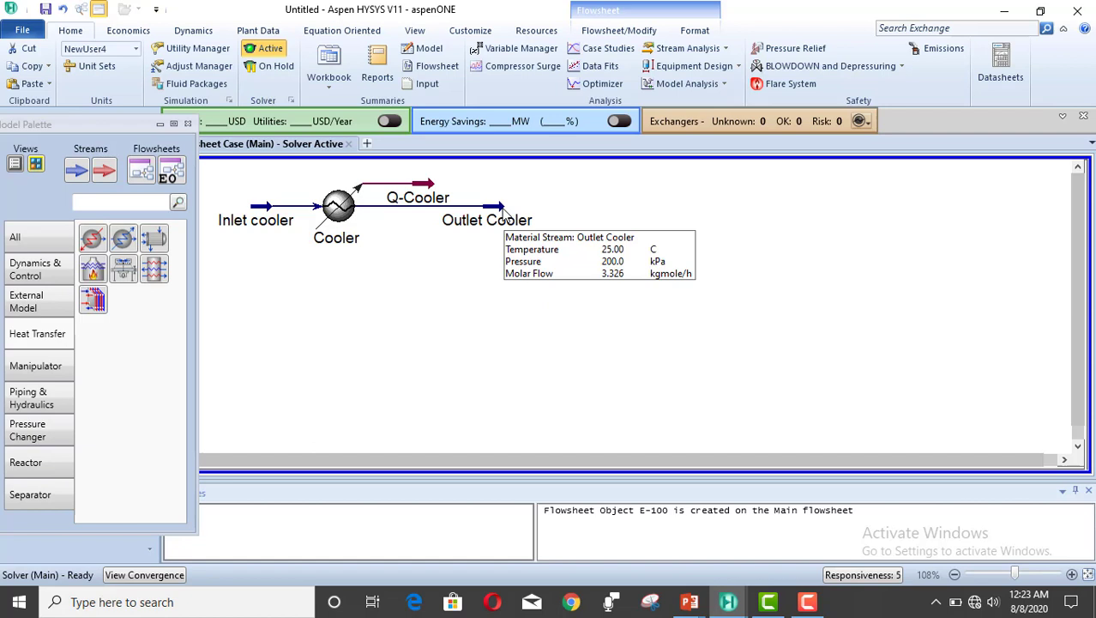
{"action": "right_click", "coordinate": [503, 212]}
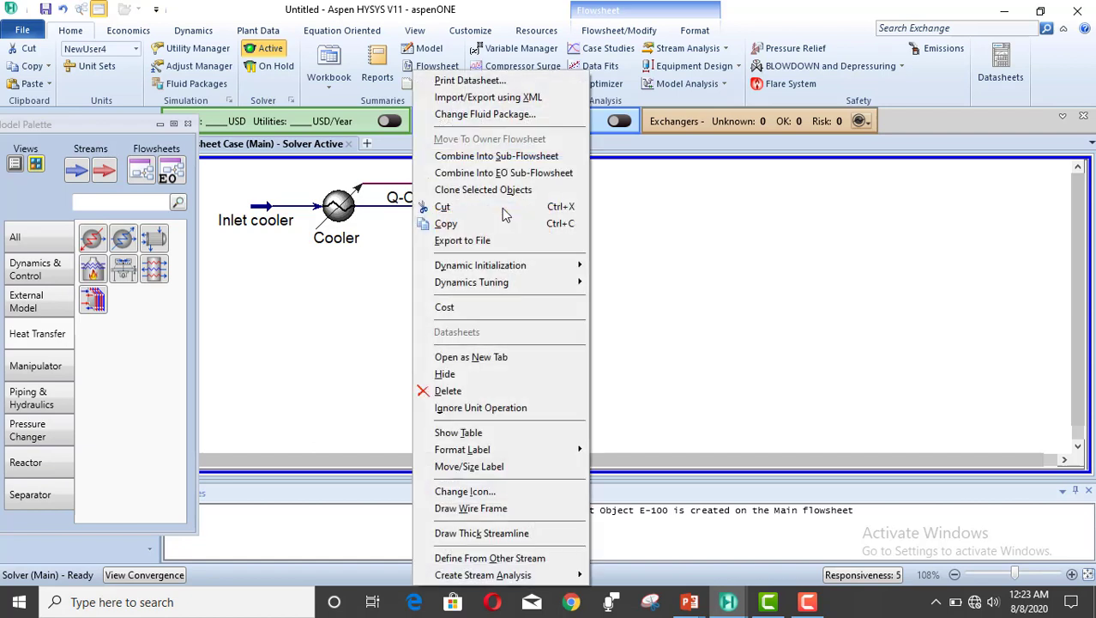
{"action": "left_click", "coordinate": [490, 432]}
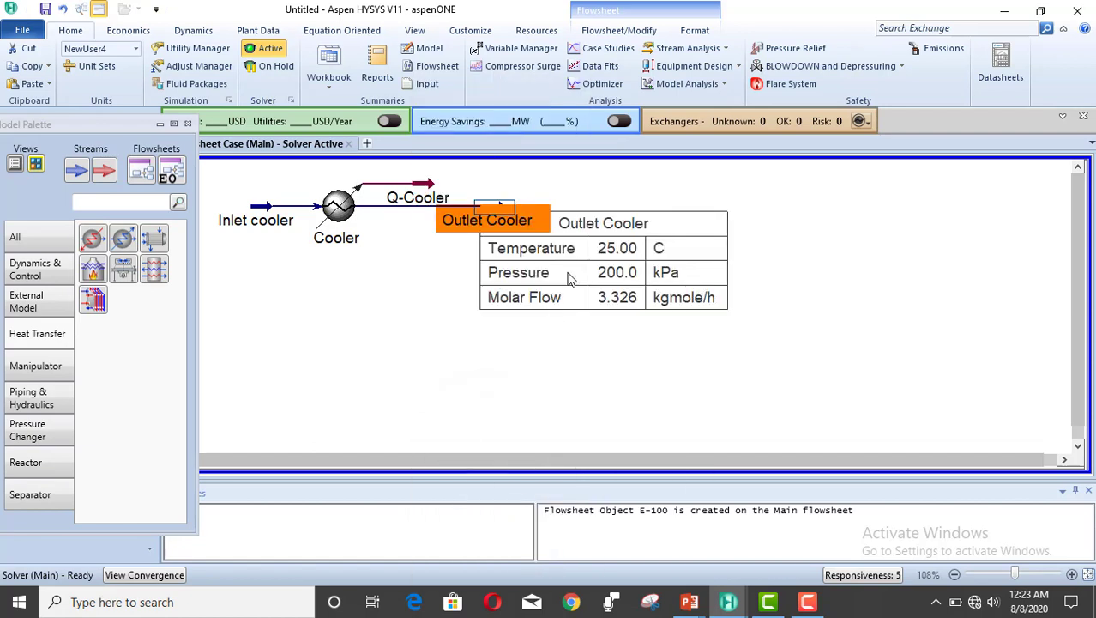
{"action": "left_click_drag", "start_coordinate": [568, 277], "coordinate": [493, 339]}
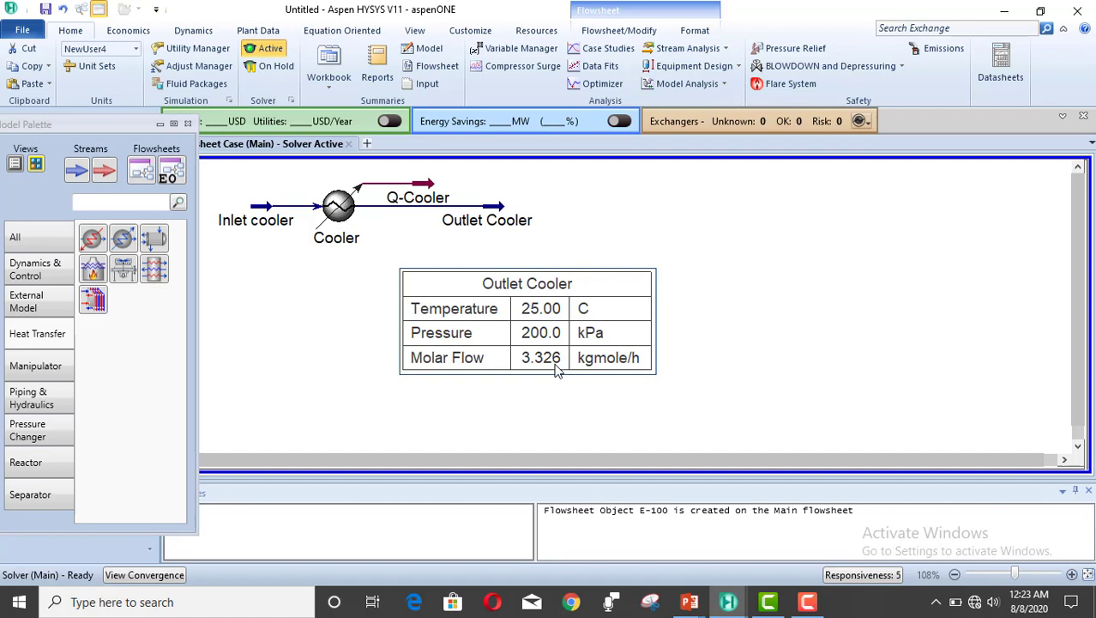
Reopen the cooler's design parameters and clear its Delta P and Delta T specifications
{"action": "double_click", "coordinate": [341, 227]}
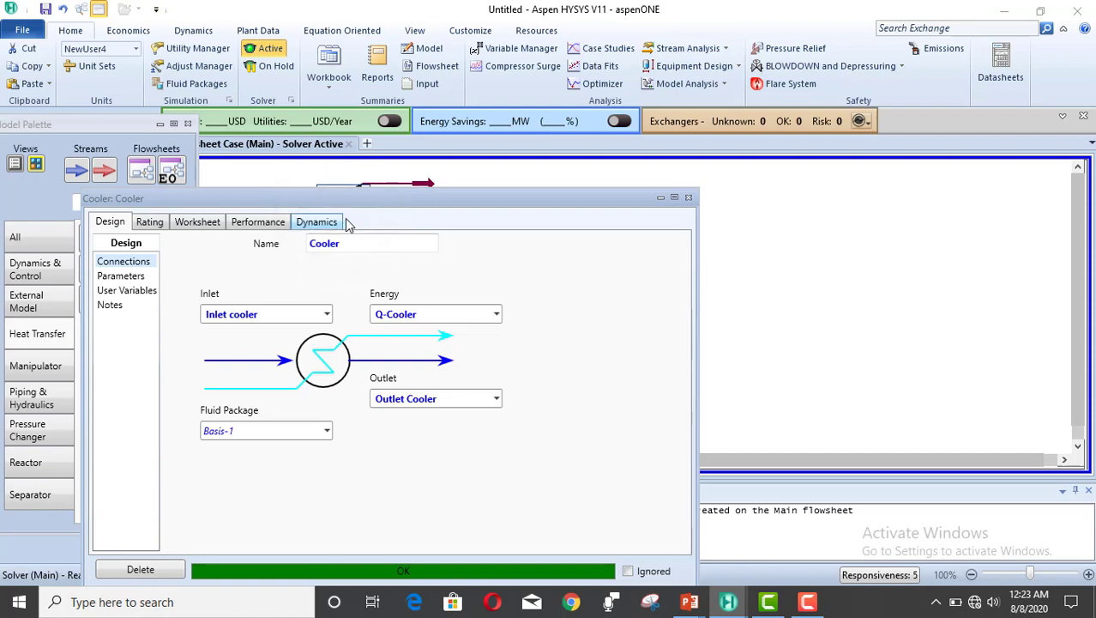
{"action": "left_click_drag", "start_coordinate": [418, 210], "coordinate": [493, 122]}
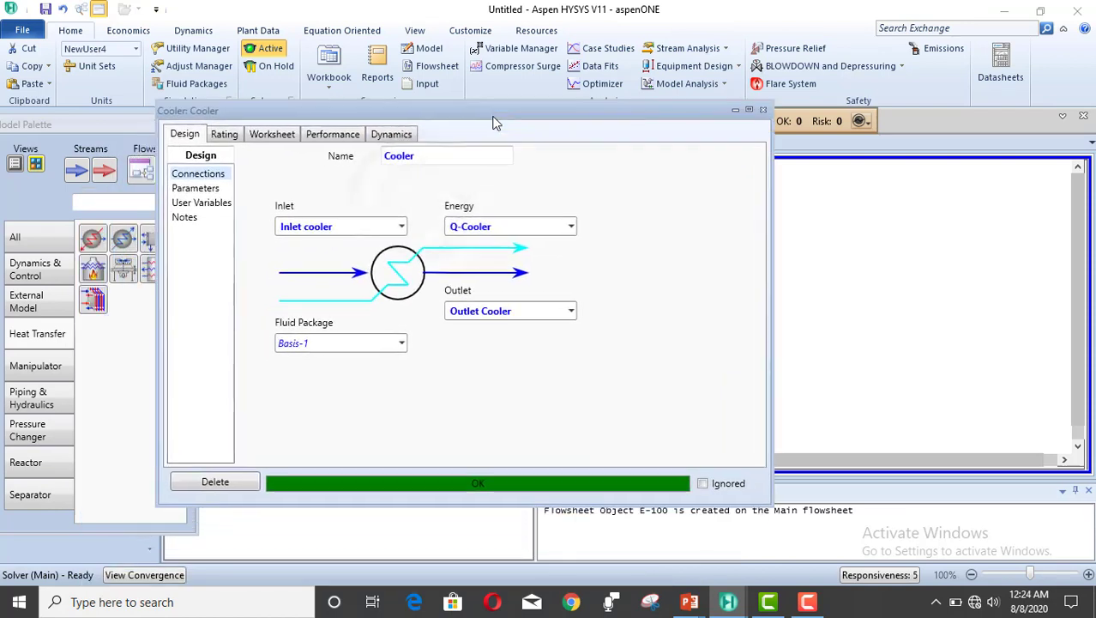
{"action": "left_click", "coordinate": [206, 192]}
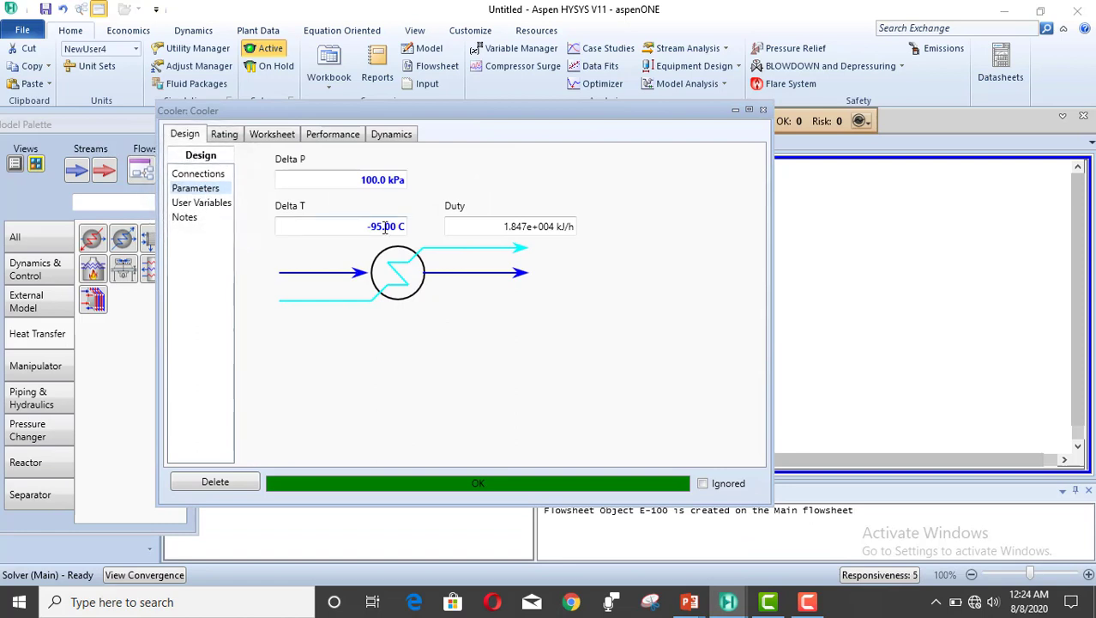
{"action": "left_click", "coordinate": [352, 177]}
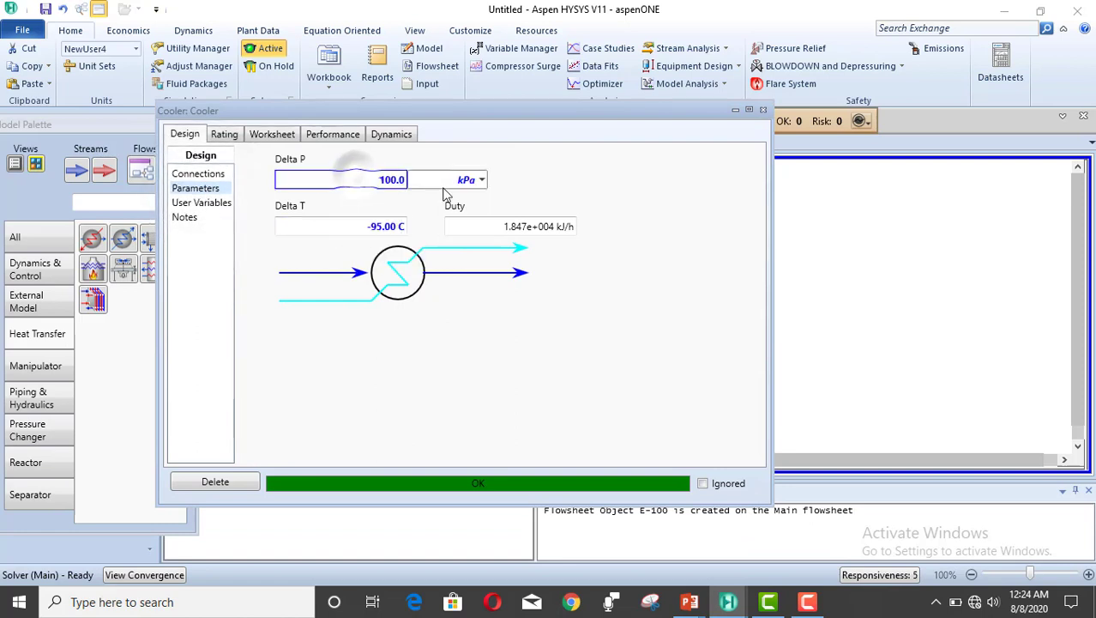
{"action": "key", "text": "BackSpace"}
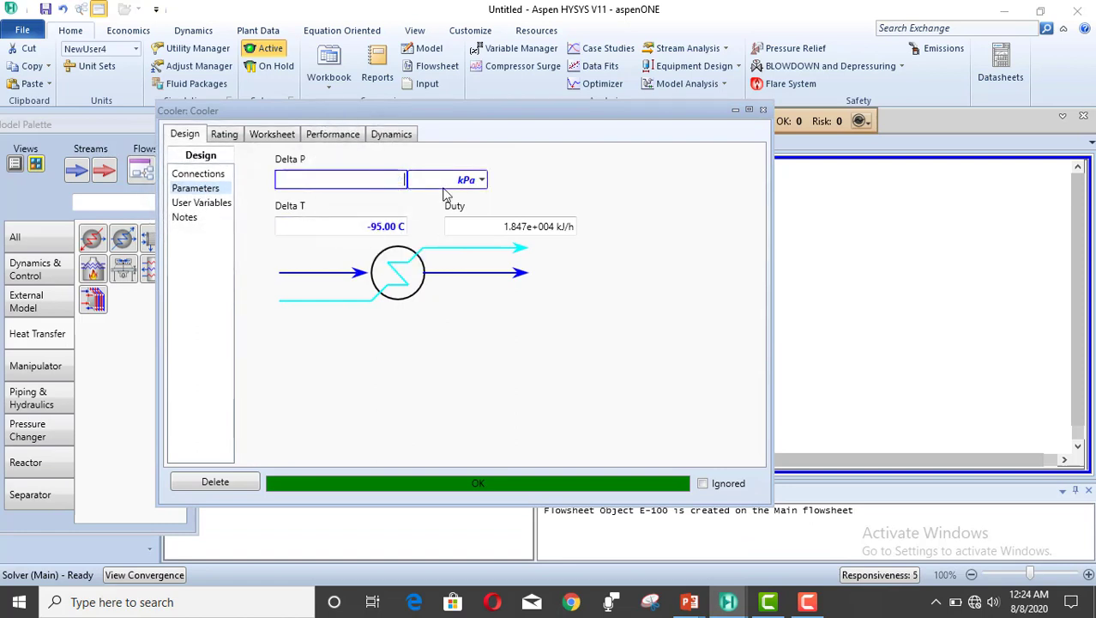
{"action": "key", "text": "Return"}
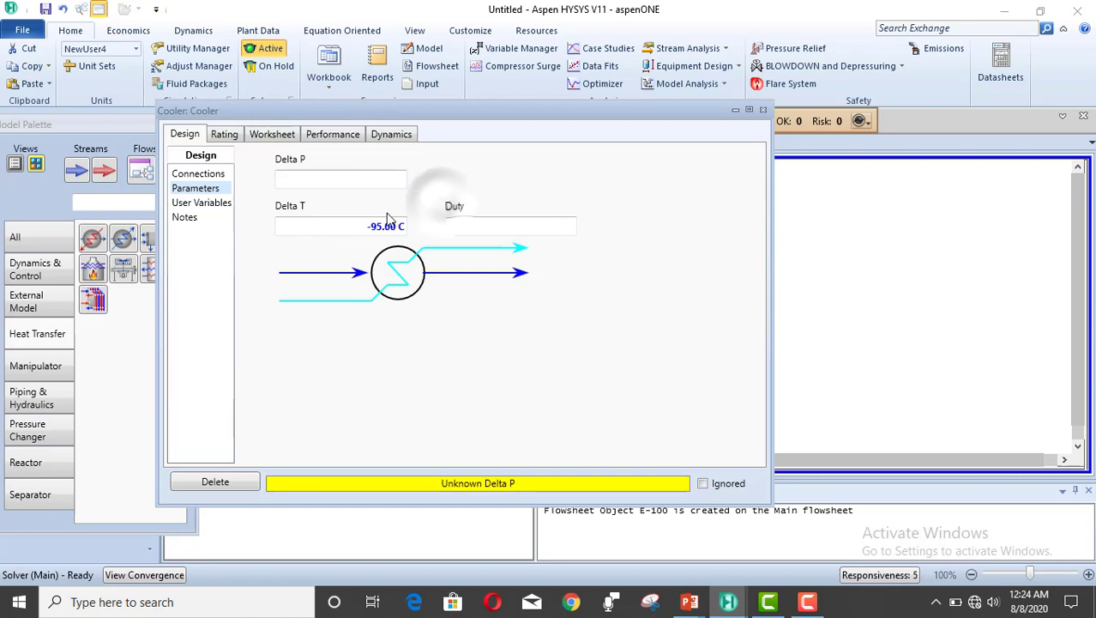
{"action": "left_click", "coordinate": [393, 225]}
{"action": "key", "text": "BackSpace"}
{"action": "key", "text": "Return"}
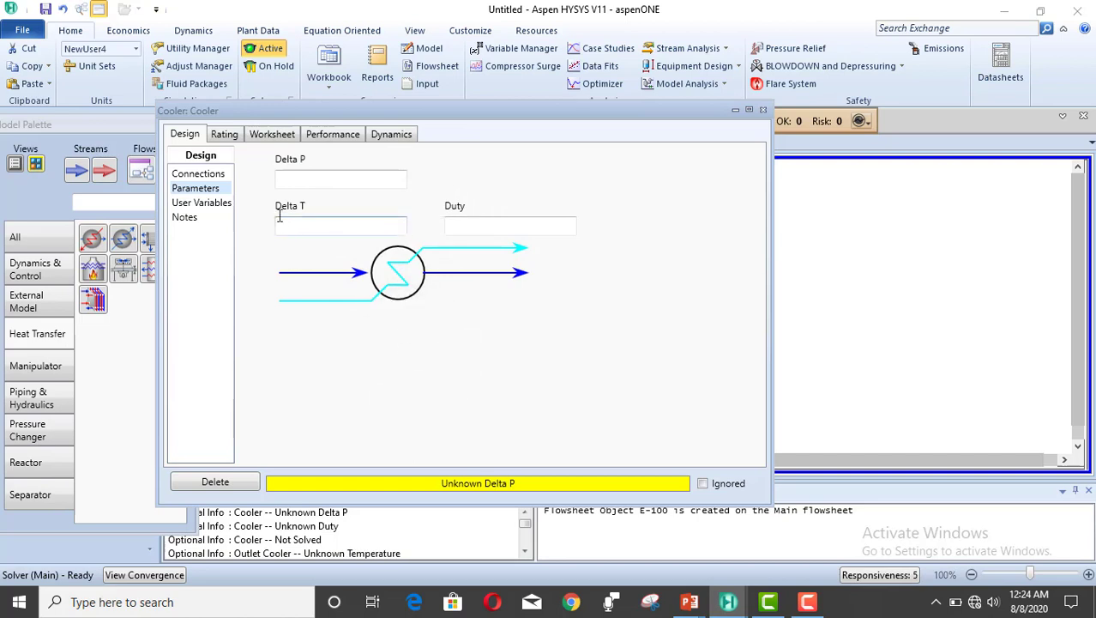
Set the Outlet Cooler stream's temperature to 25 C in the cooler's worksheet conditions
{"action": "left_click", "coordinate": [272, 135]}
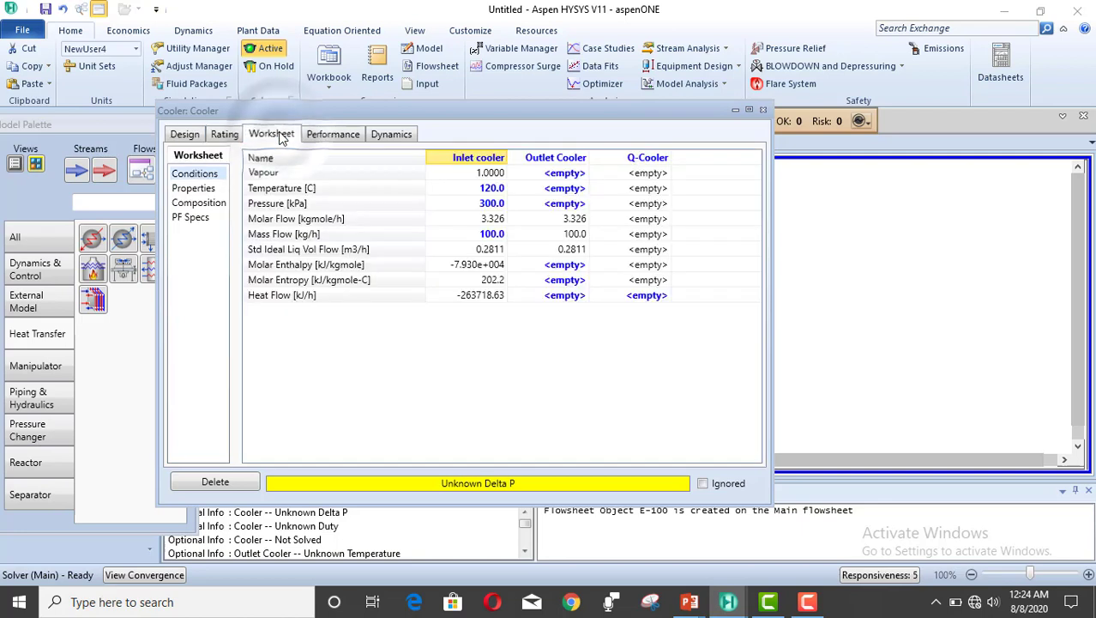
{"action": "left_click", "coordinate": [565, 192]}
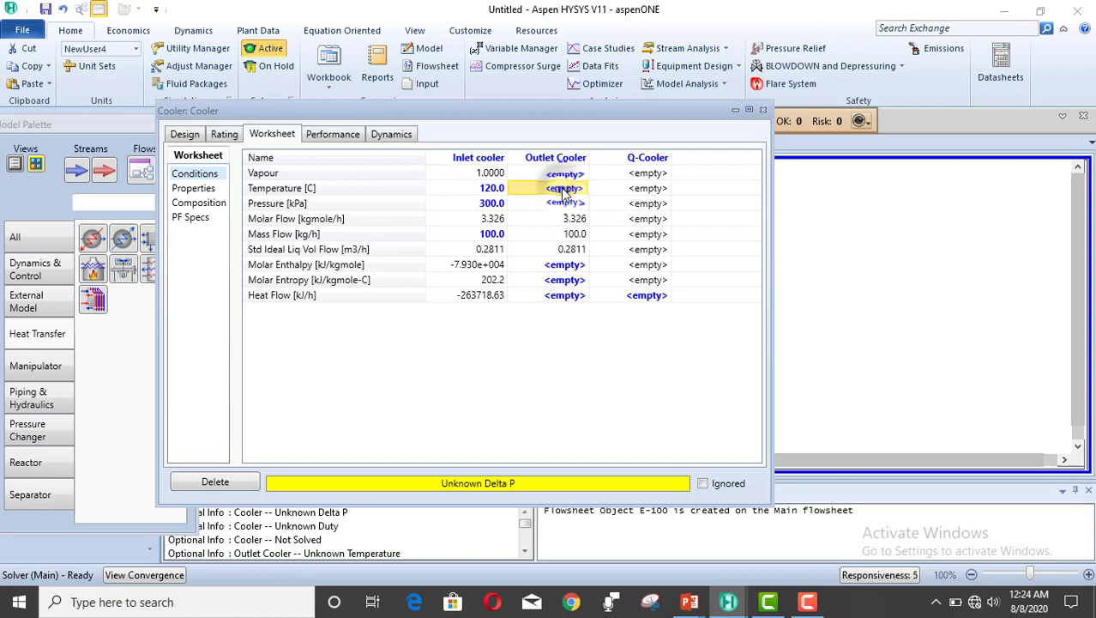
{"action": "type", "text": "25"}
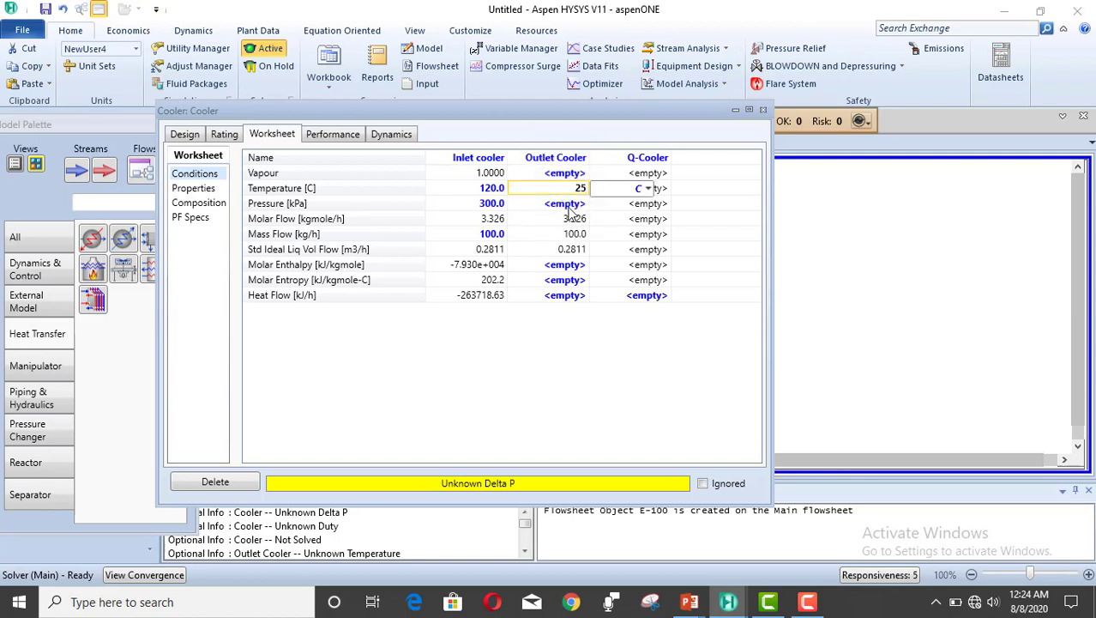
Set the pressure of the Inlet cooler stream to 500 kPa and of the Outlet Cooler stream to 400 kPa
{"action": "left_click", "coordinate": [568, 208]}
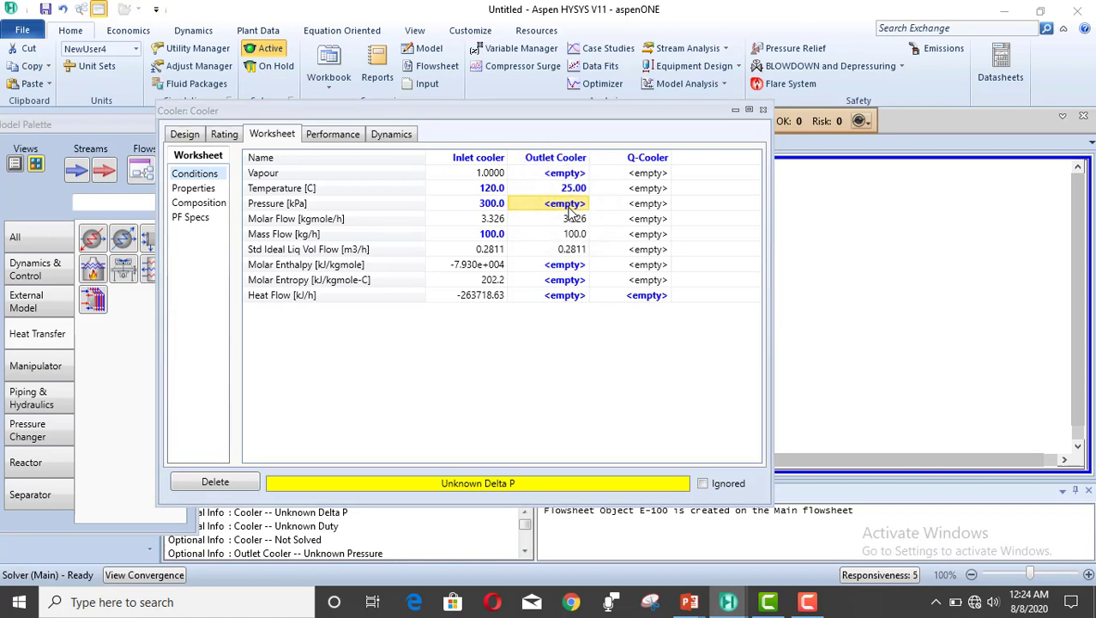
{"action": "left_click", "coordinate": [489, 209]}
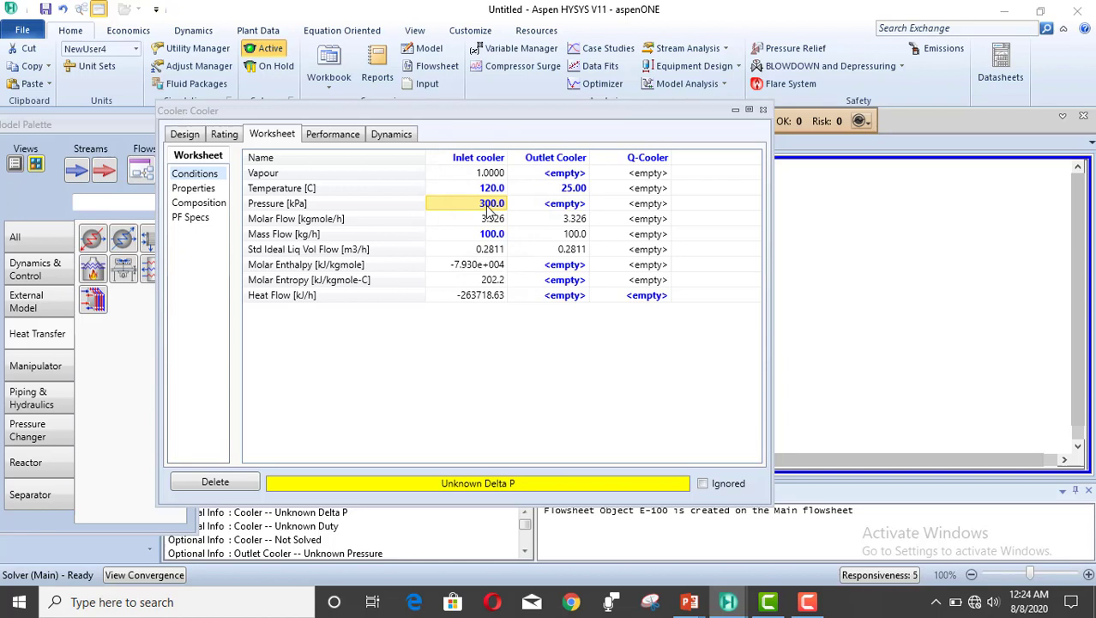
{"action": "type", "text": "500"}
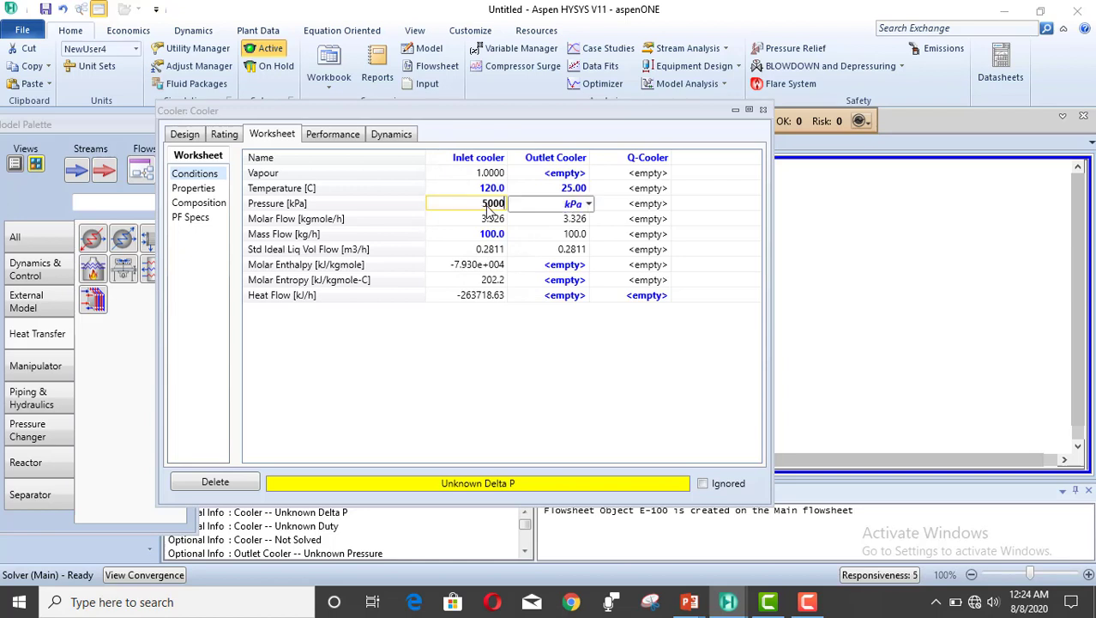
{"action": "key", "text": "Return"}
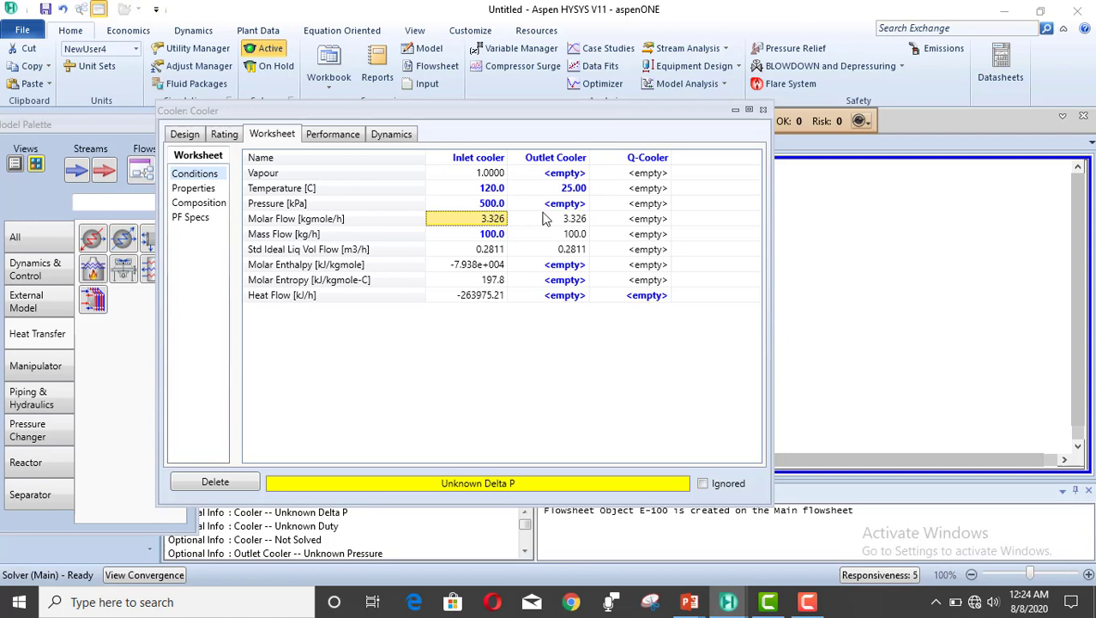
{"action": "left_click", "coordinate": [576, 206]}
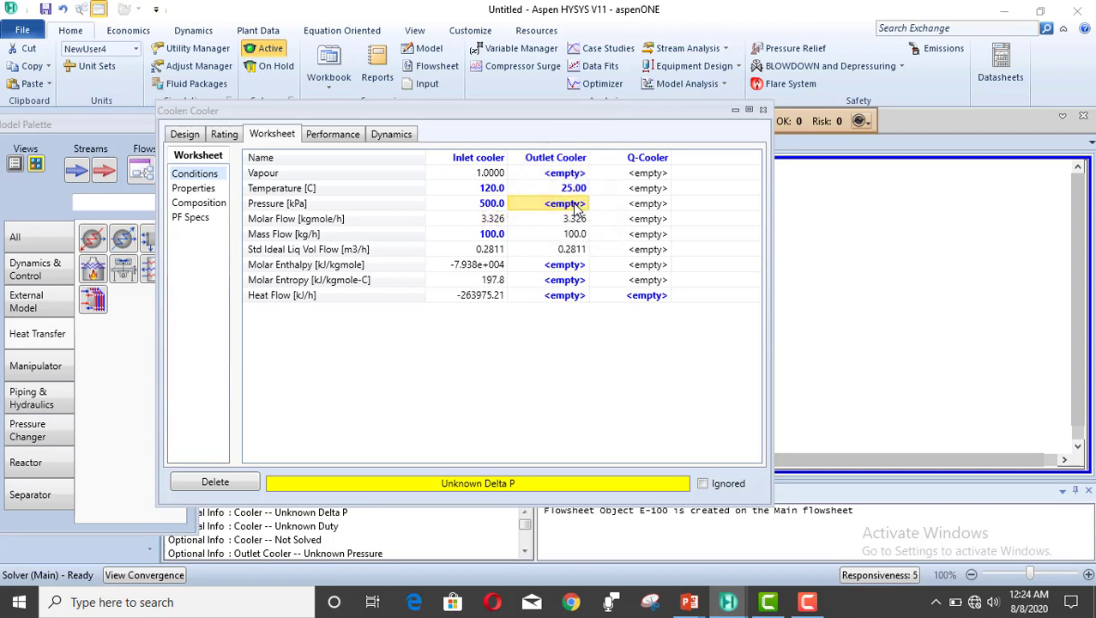
{"action": "type", "text": "400"}
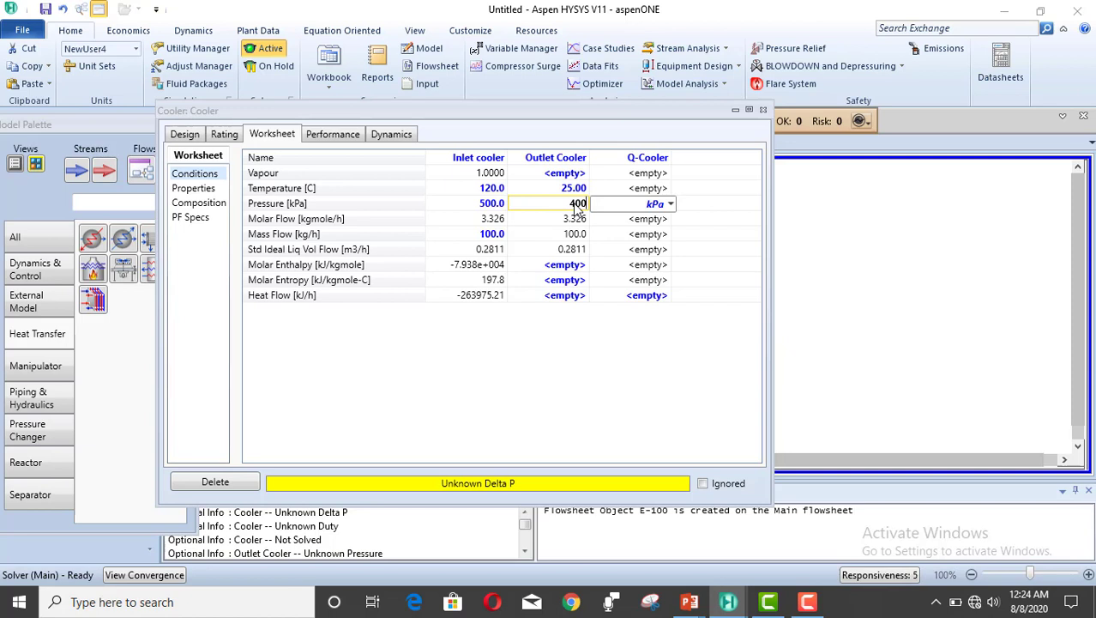
{"action": "key", "text": "Return"}
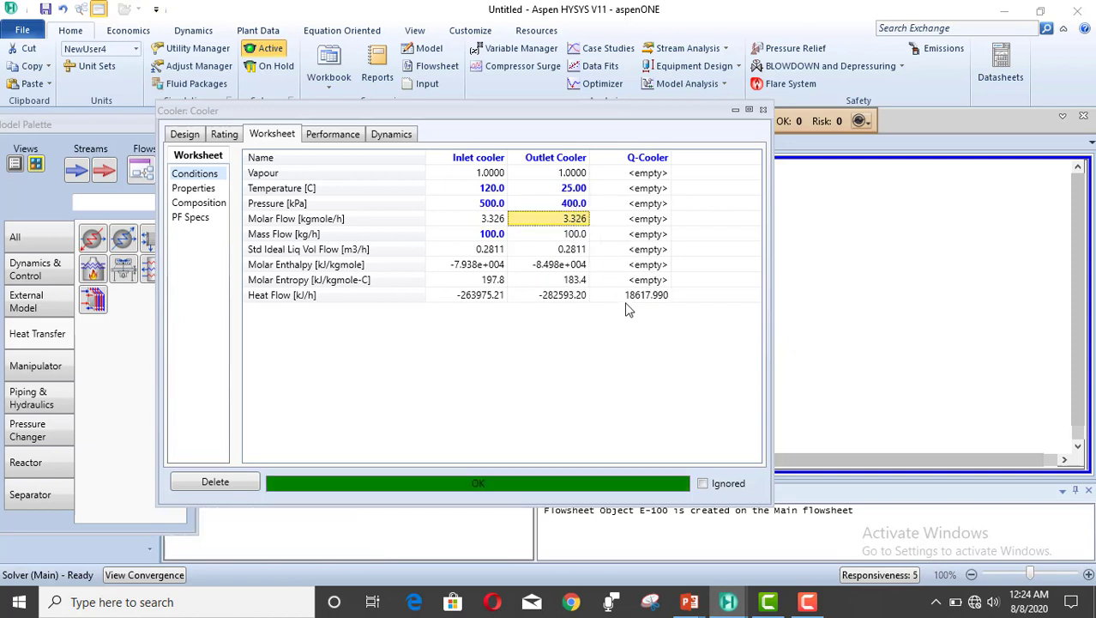
Examine the Q-Cooler heat flow, check it against the cooler problem in the PowerPoint slide show, and return to Aspen HYSYS
{"action": "mouse_move", "coordinate": [639, 304]}
{"action": "key", "text": "alt+Tab"}
{"action": "key", "text": "alt+Tab"}
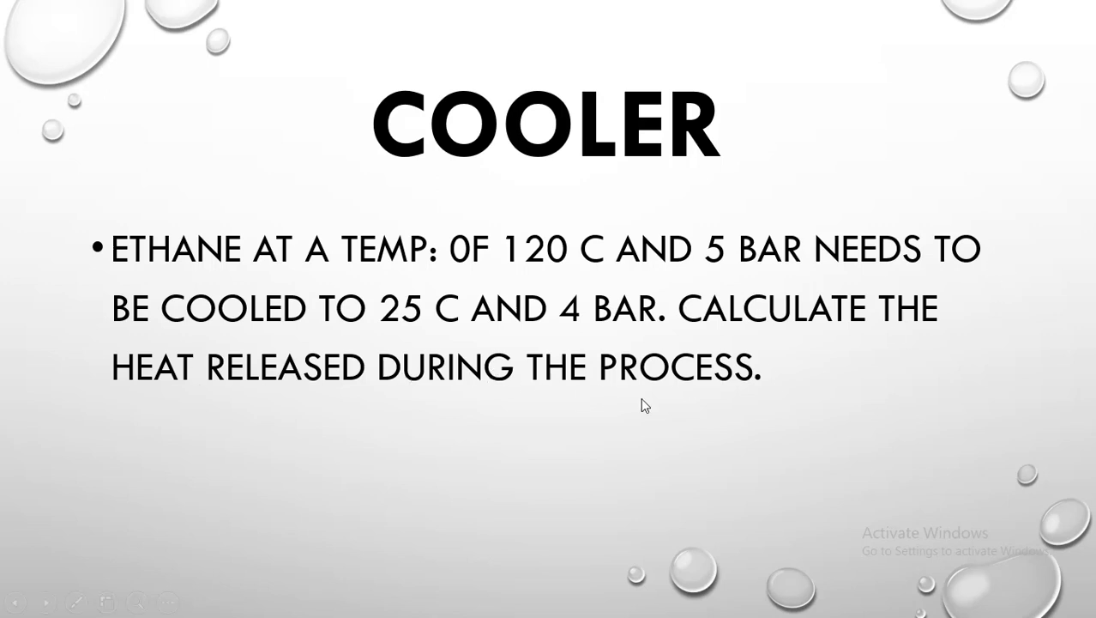
{"action": "key", "text": "alt+Tab"}
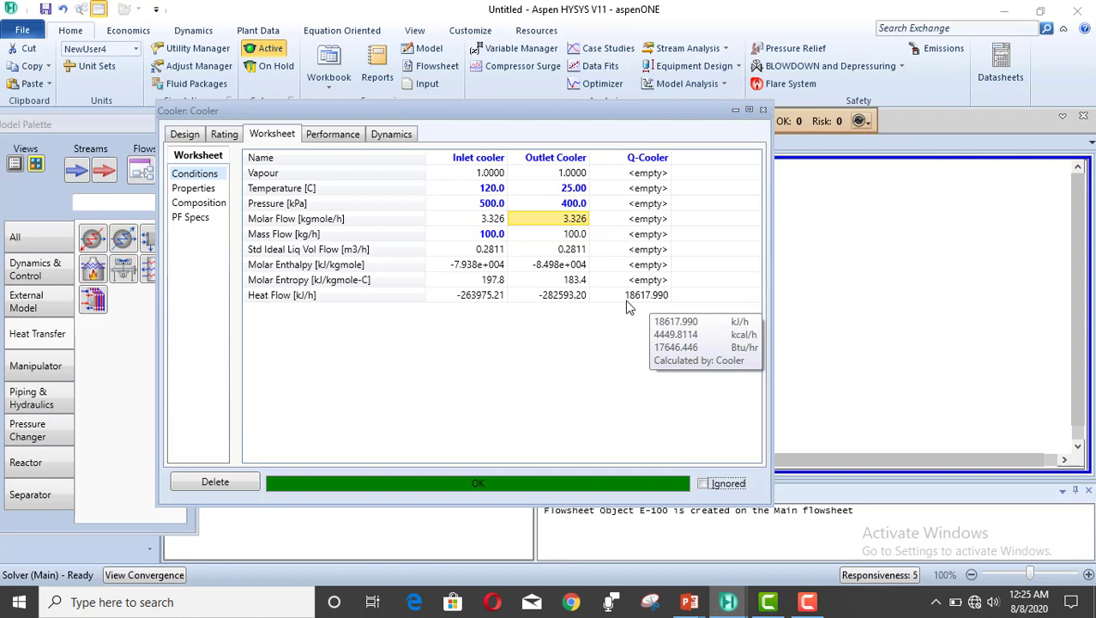
Close the cooler's property window and move the Outlet Cooler property table directly below the cooler
{"action": "left_click", "coordinate": [608, 360]}
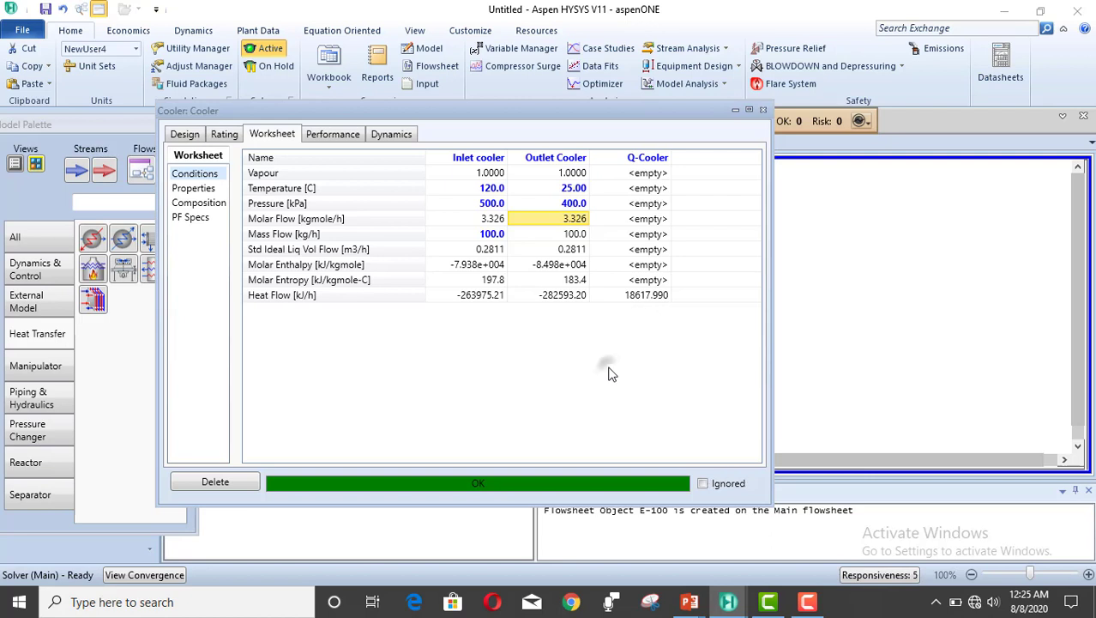
{"action": "left_click", "coordinate": [762, 110]}
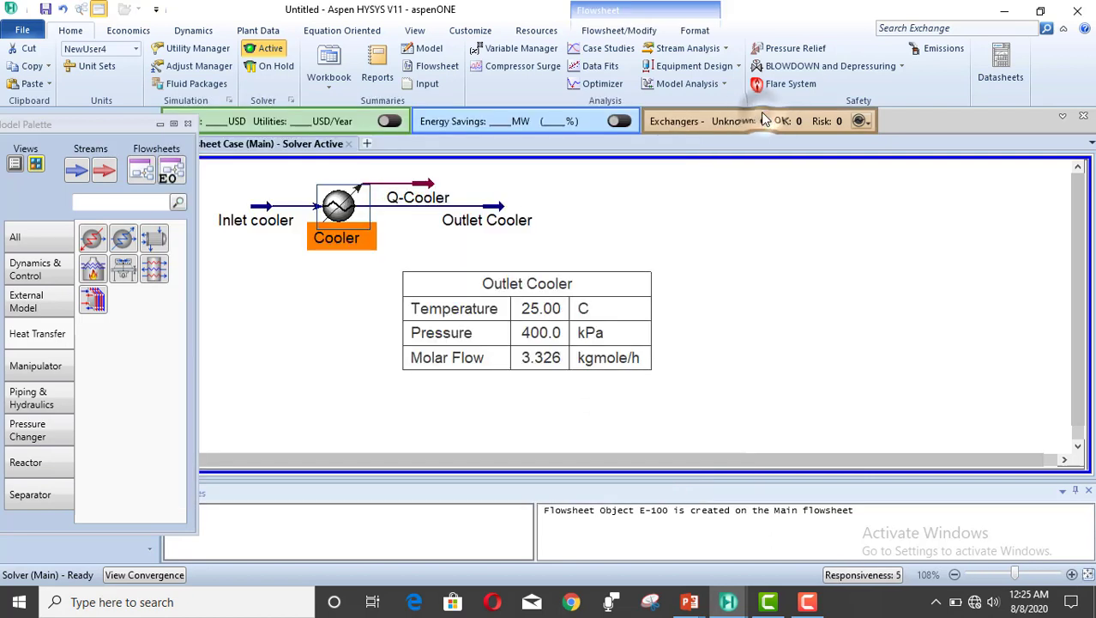
{"action": "left_click_drag", "start_coordinate": [562, 311], "coordinate": [386, 295]}
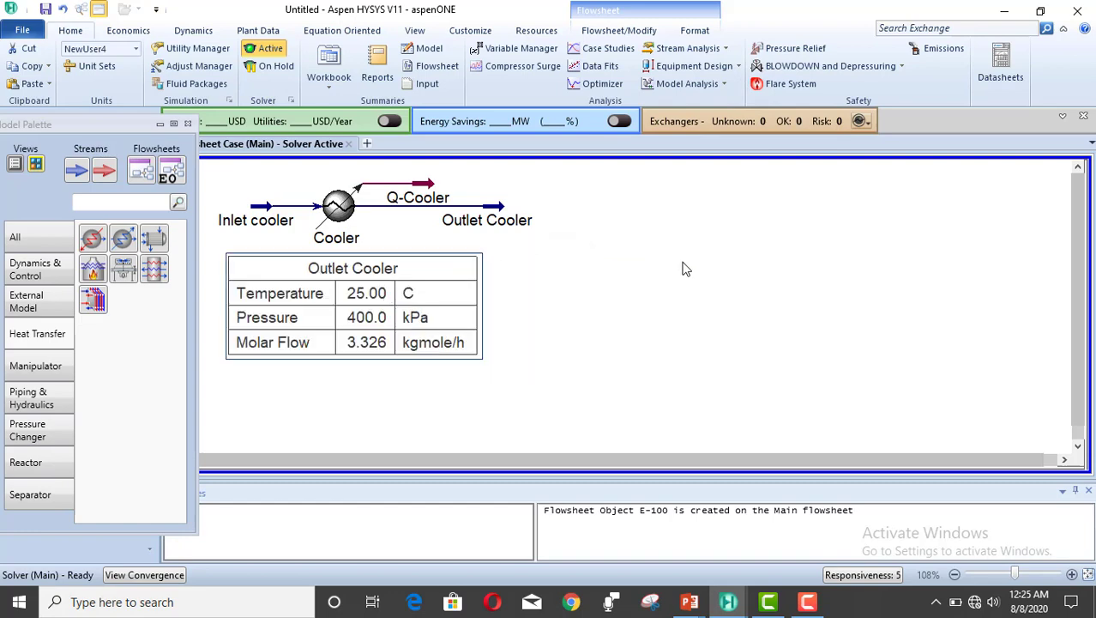
Switch to the PowerPoint slide show, read the Heater problem on the next slide, and return to Aspen HYSYS
{"action": "key", "text": "alt+Tab"}
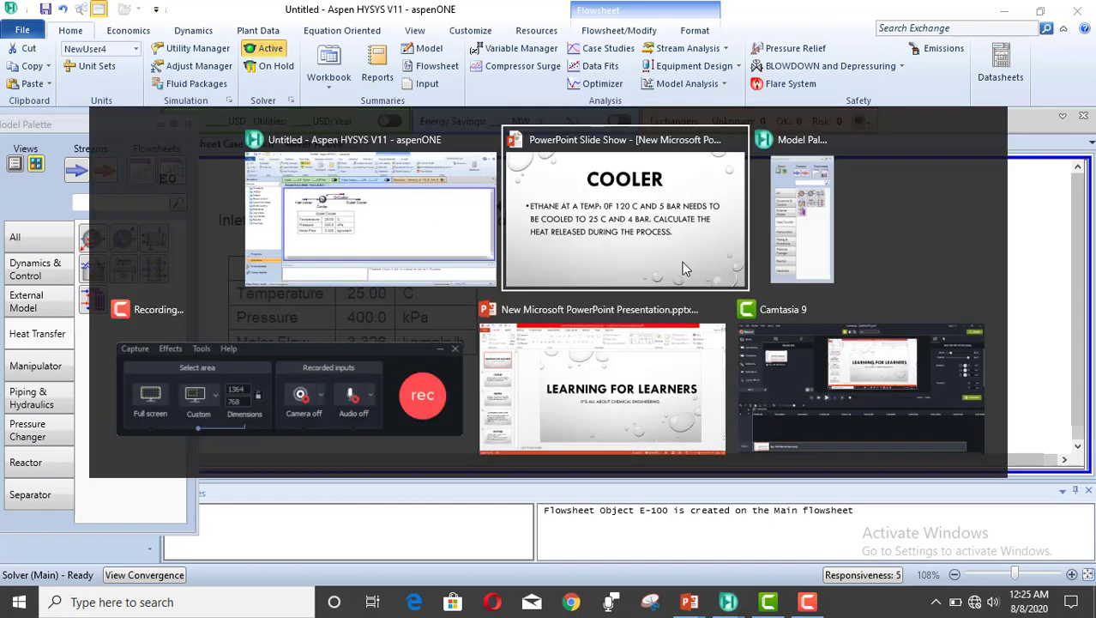
{"action": "key", "text": "Right"}
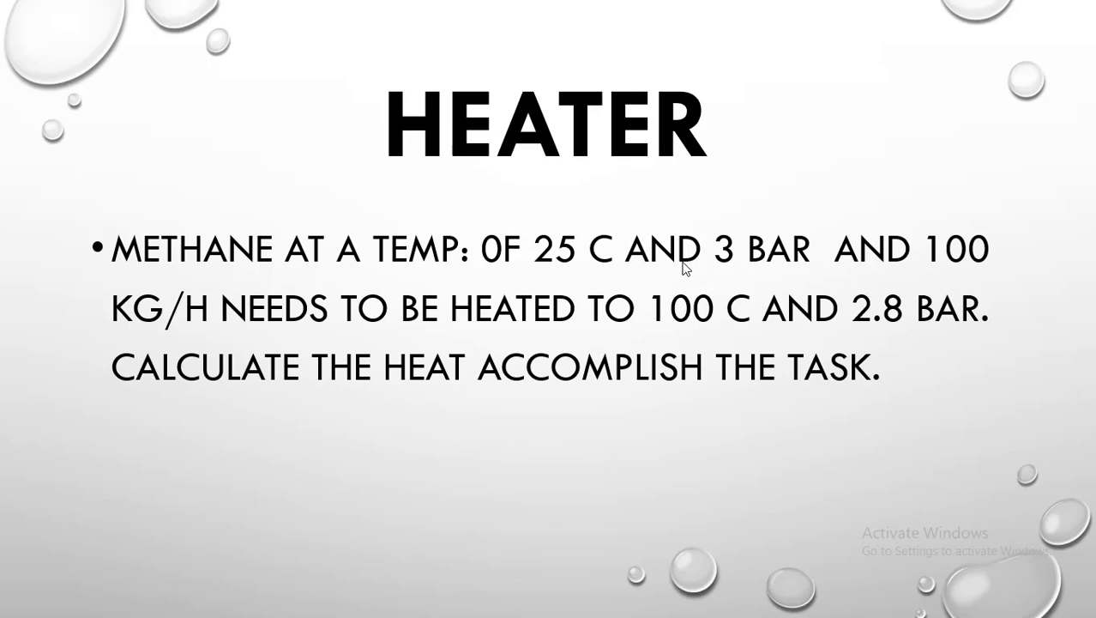
{"action": "key", "text": "alt+Tab"}
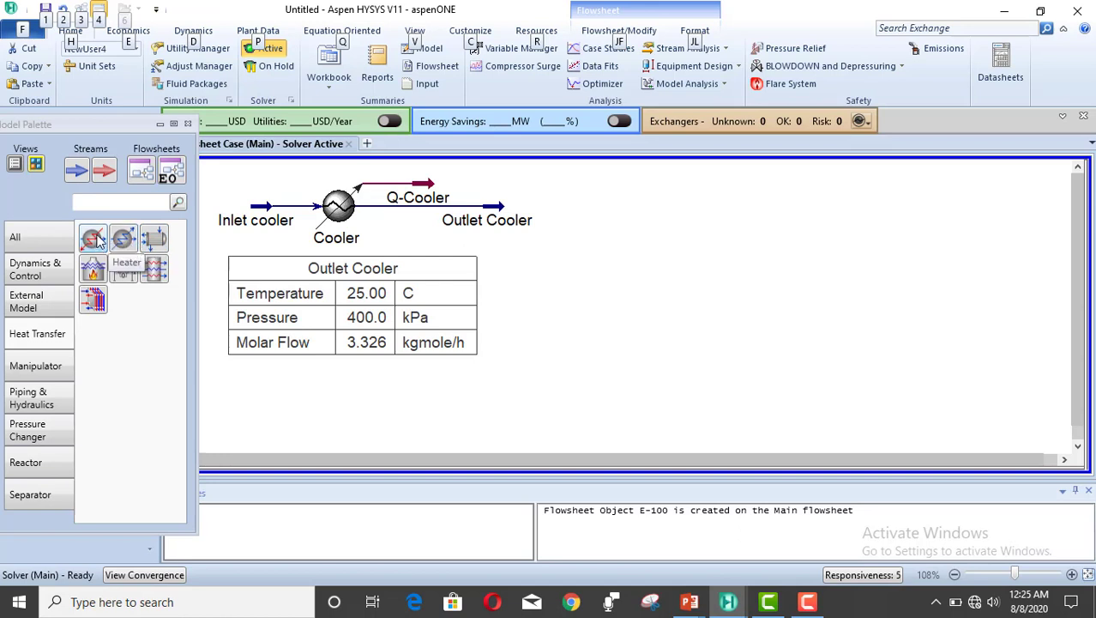
Add a Heater to the empty area of the flowsheet beyond the Outlet Cooler stream
{"action": "left_click", "coordinate": [35, 236]}
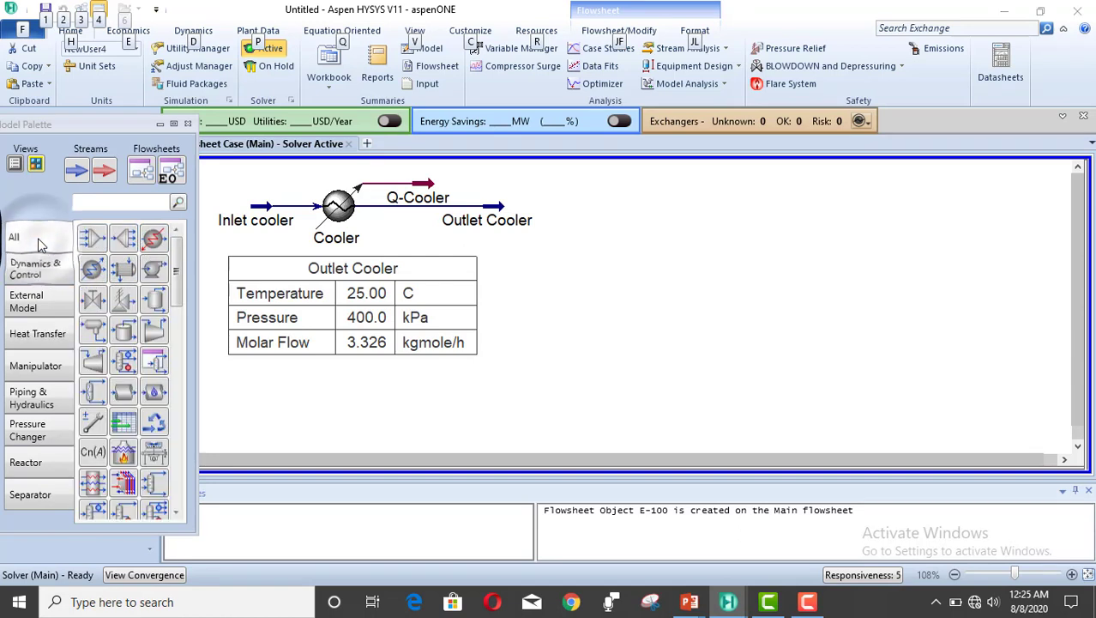
{"action": "left_click", "coordinate": [154, 240]}
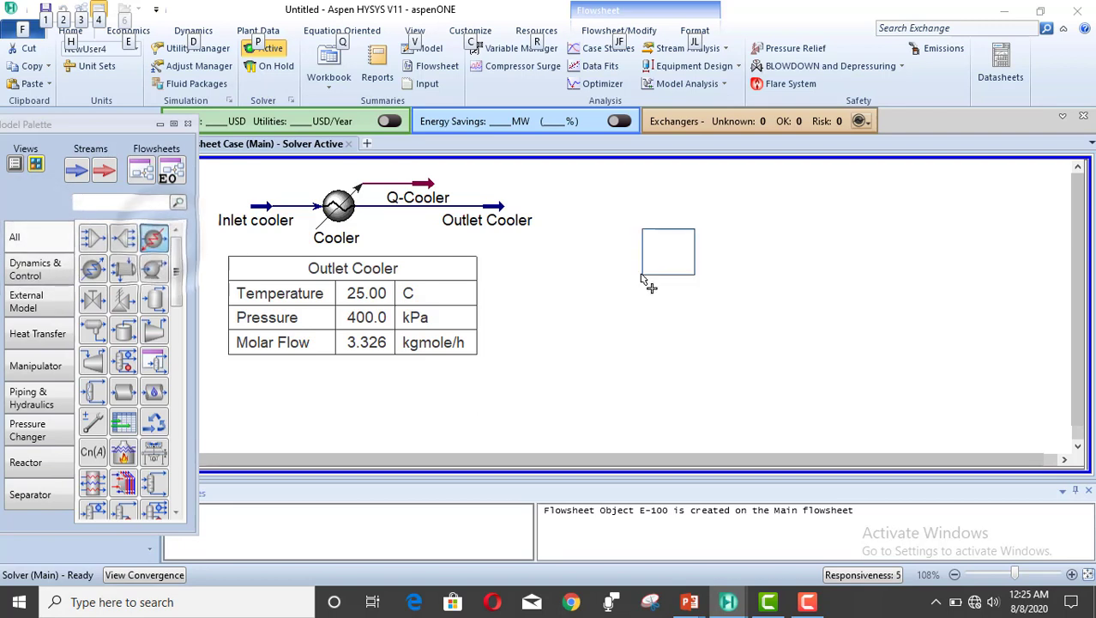
{"action": "left_click", "coordinate": [781, 247]}
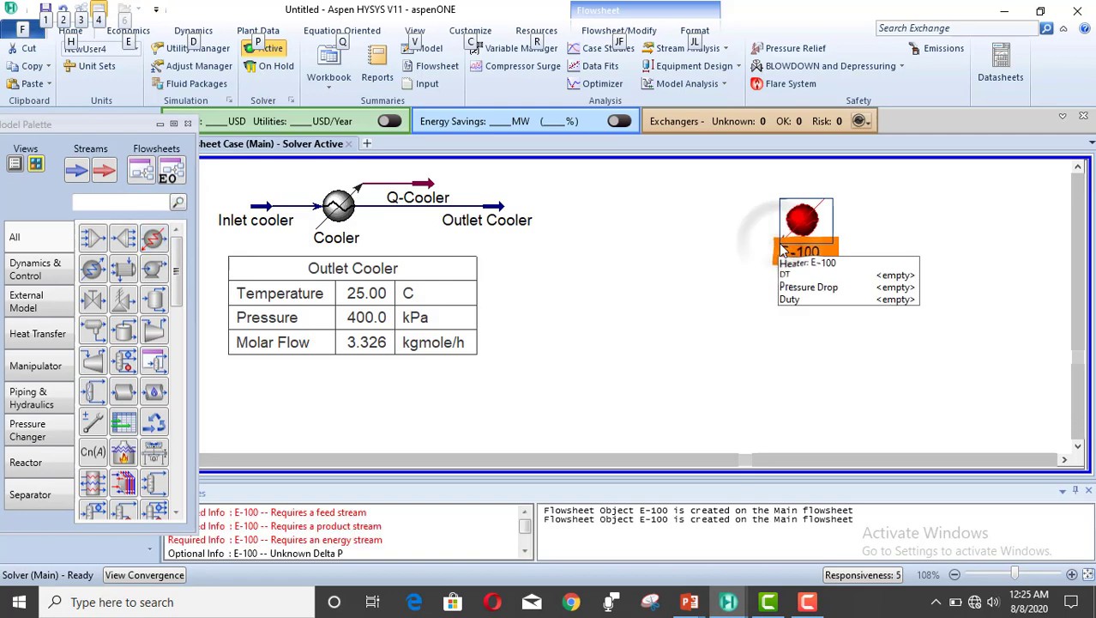
Open the new heater E-100's property window, move it into full view, and rename the unit as "Heater"
{"action": "double_click", "coordinate": [796, 239]}
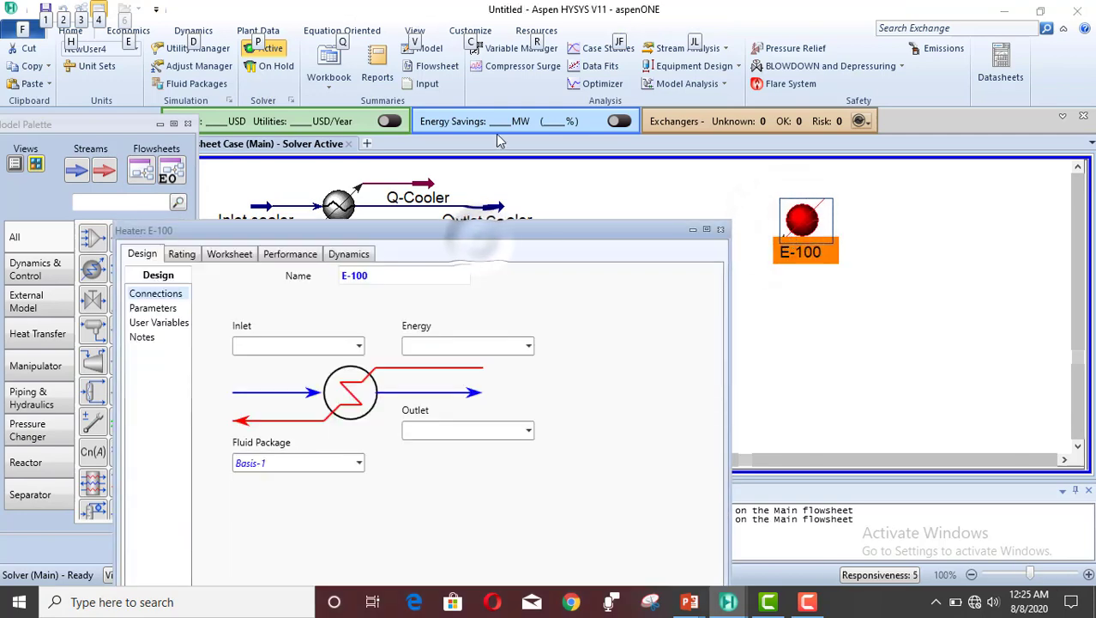
{"action": "left_click", "coordinate": [501, 233]}
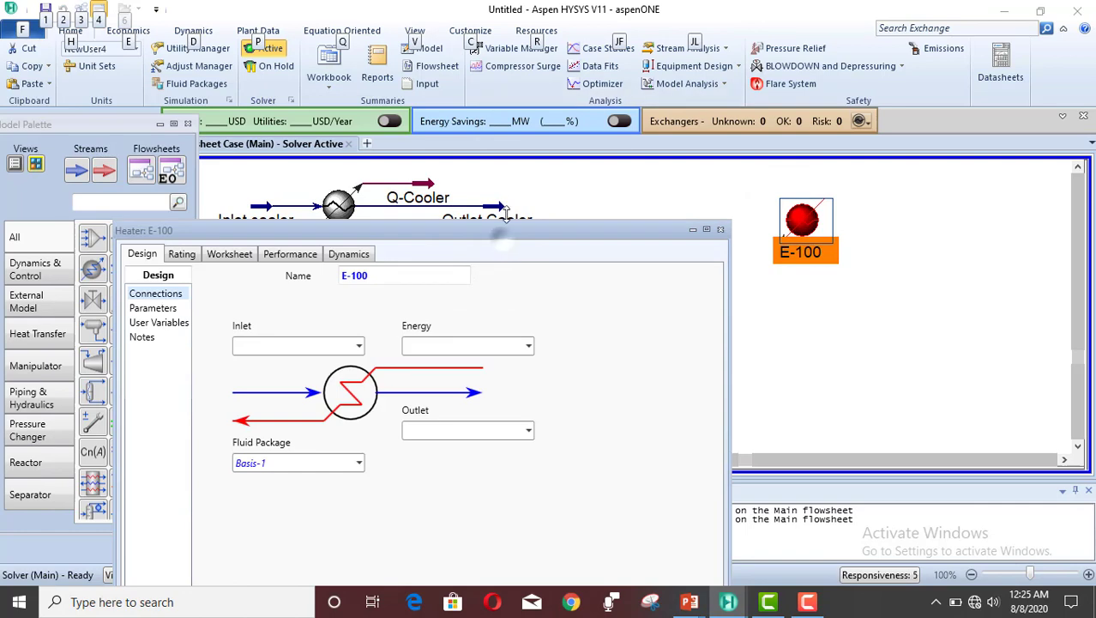
{"action": "left_click_drag", "start_coordinate": [584, 232], "coordinate": [603, 90]}
{"action": "left_click", "coordinate": [409, 135]}
{"action": "type", "text": "He"}
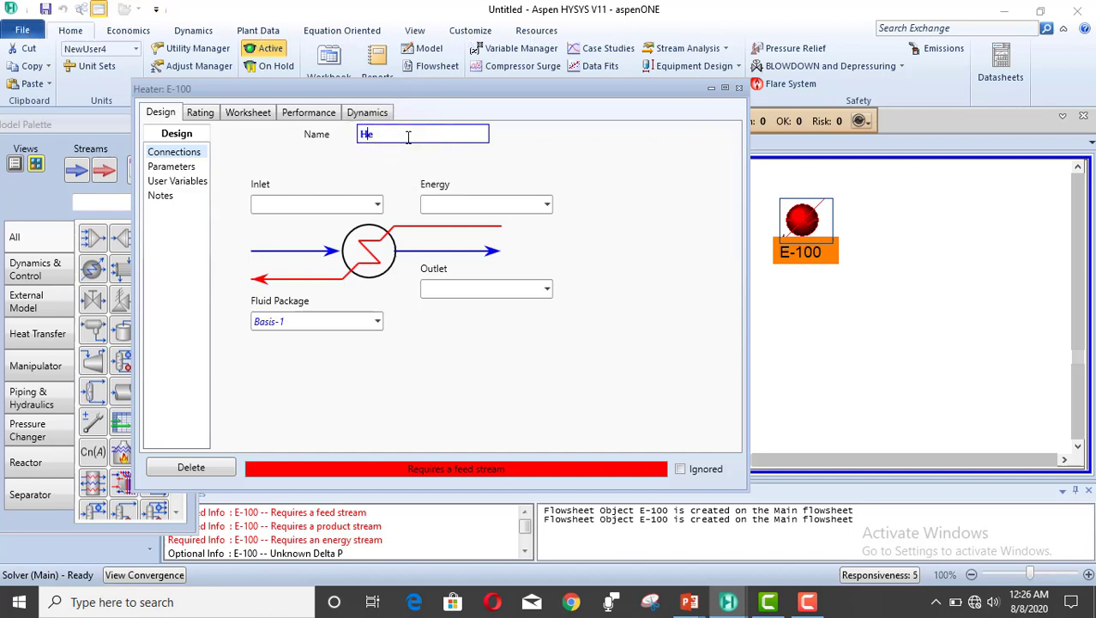
{"action": "type", "text": "ater"}
{"action": "key", "text": "Tab"}
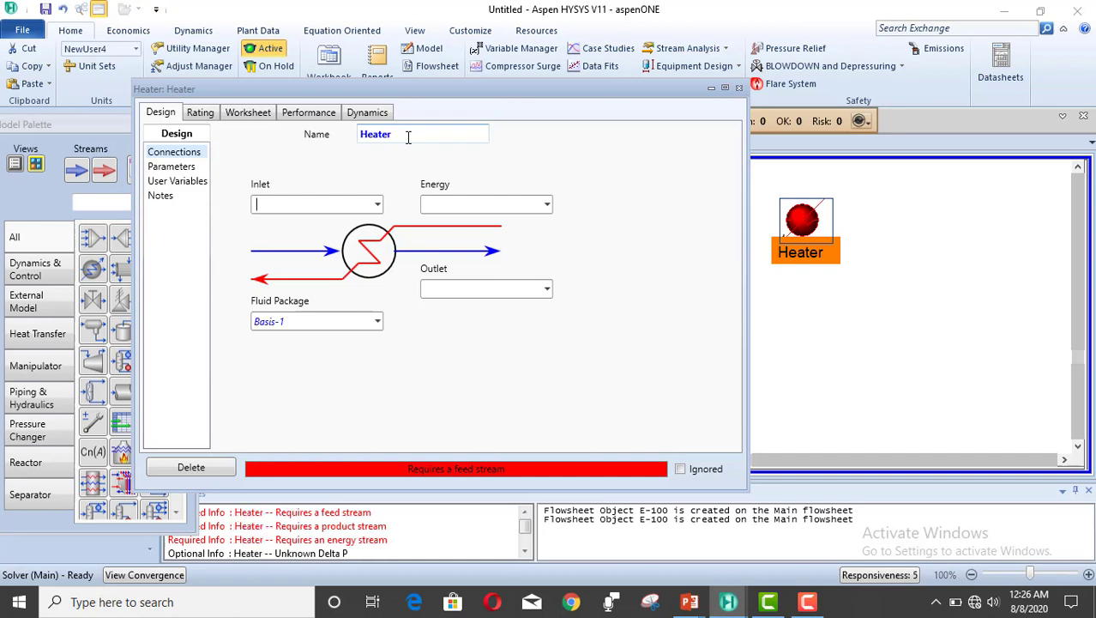
Create the heater's inlet stream with the name "Heater inlet"
{"action": "type", "text": "H"}
{"action": "type", "text": "eater inlet"}
{"action": "key", "text": "Tab"}
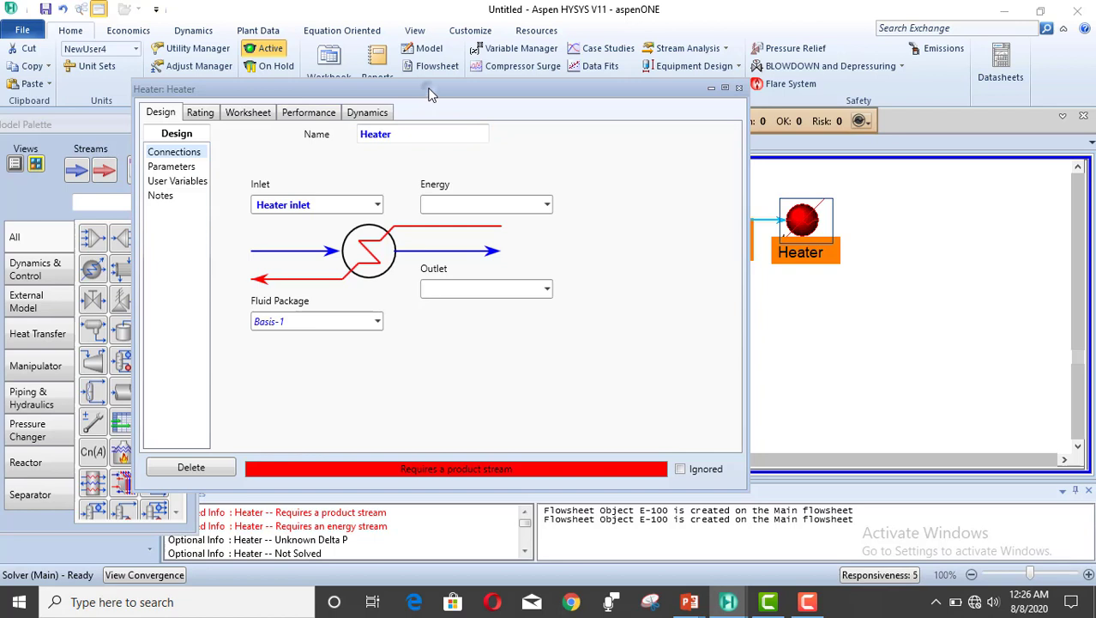
Create the heater's outlet stream "outlet Heater" and its energy stream "Q-Heater"
{"action": "left_click_drag", "start_coordinate": [435, 91], "coordinate": [355, 85]}
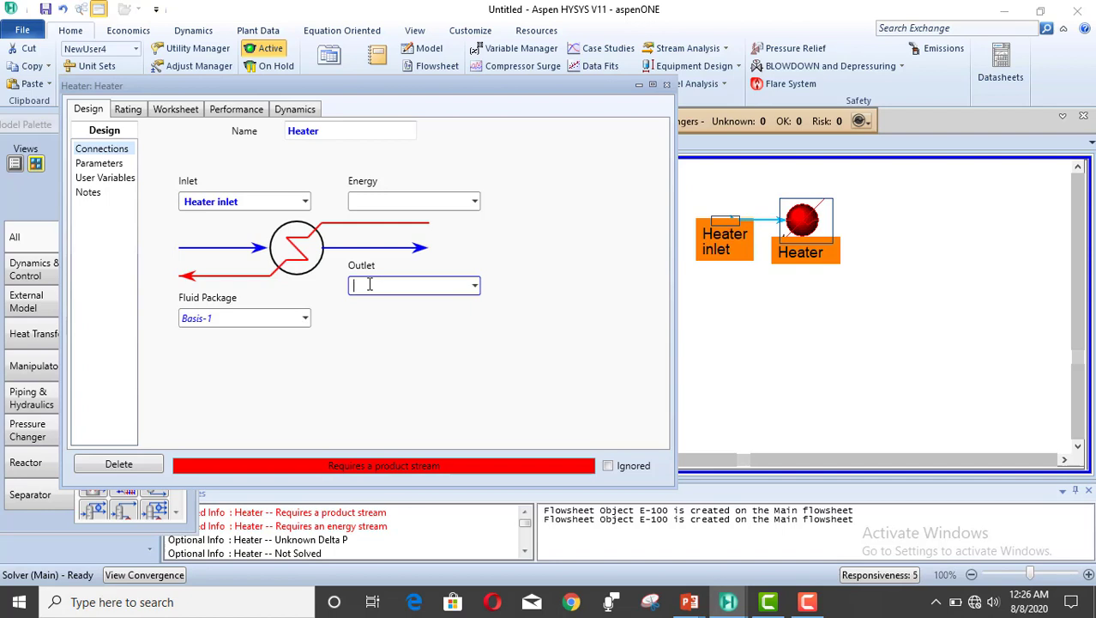
{"action": "type", "text": "outlet Heater"}
{"action": "key", "text": "Return"}
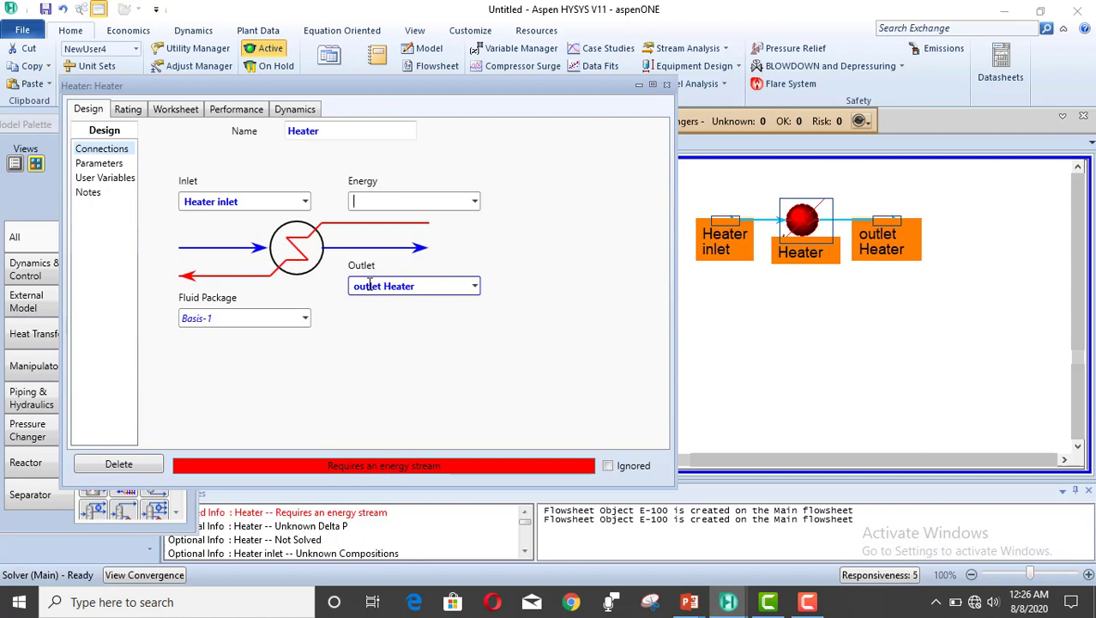
{"action": "type", "text": "Q-Heater"}
{"action": "key", "text": "Return"}
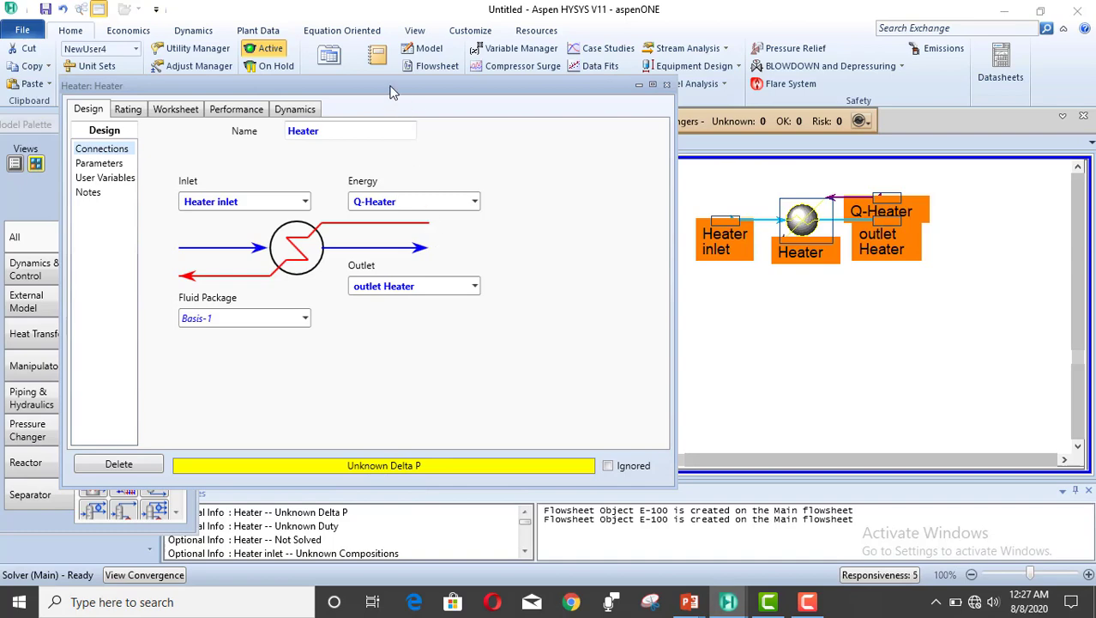
Open the heater's worksheet conditions and reposition its window clear of the model palette
{"action": "left_click_drag", "start_coordinate": [392, 87], "coordinate": [530, 69]}
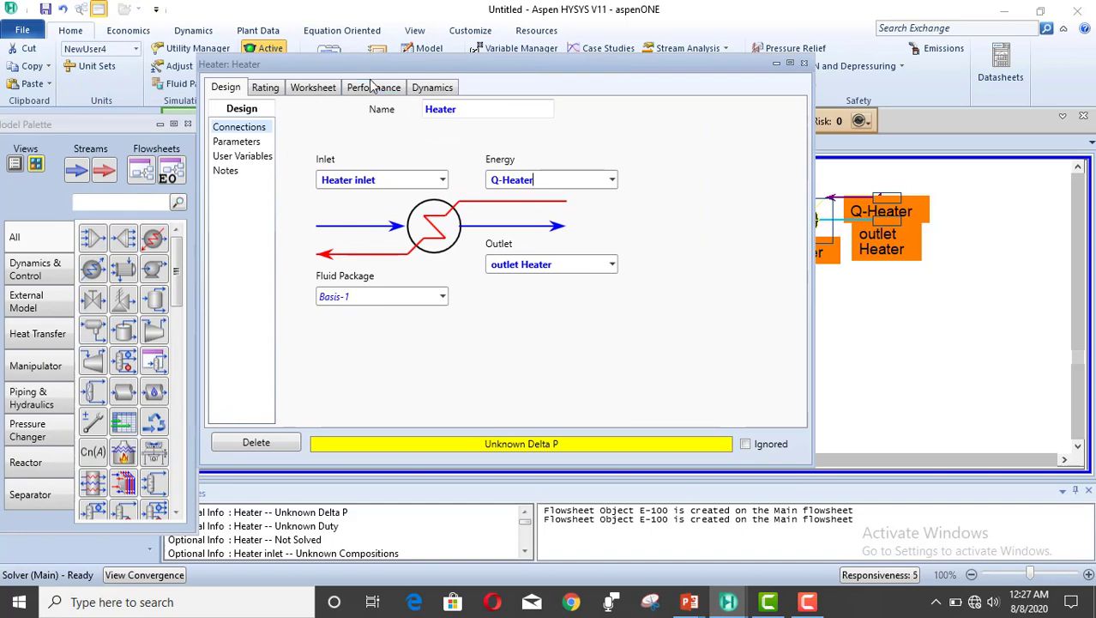
{"action": "left_click", "coordinate": [317, 88]}
{"action": "left_click_drag", "start_coordinate": [566, 72], "coordinate": [609, 58]}
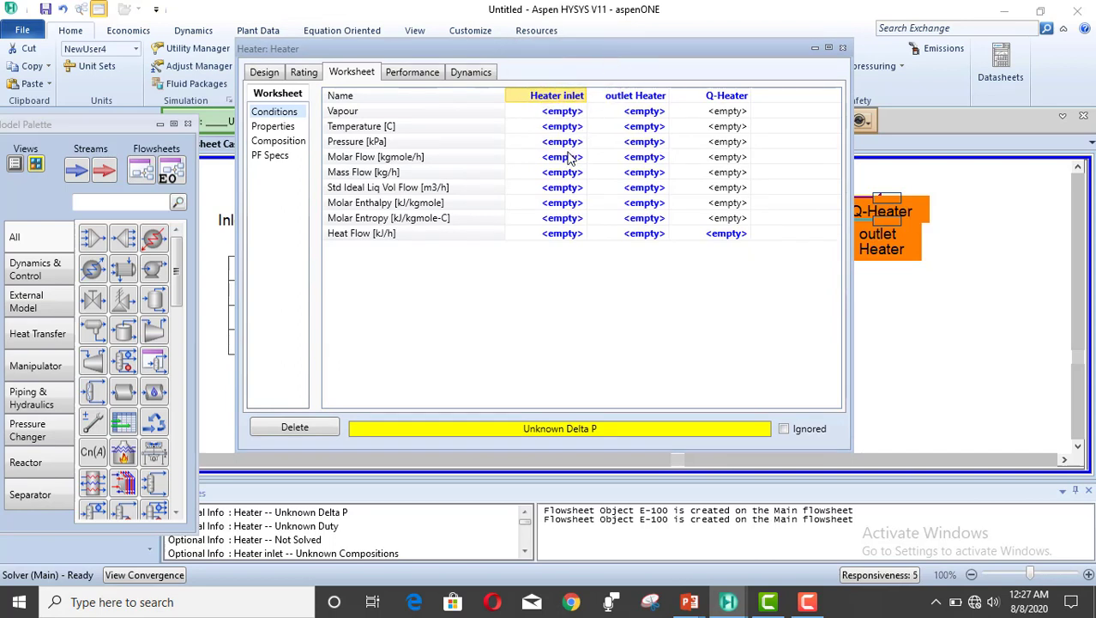
Check the heater problem's inlet and outlet conditions in the PowerPoint slide show, and return to the heater's worksheet in Aspen HYSYS
{"action": "key", "text": "alt+Tab"}
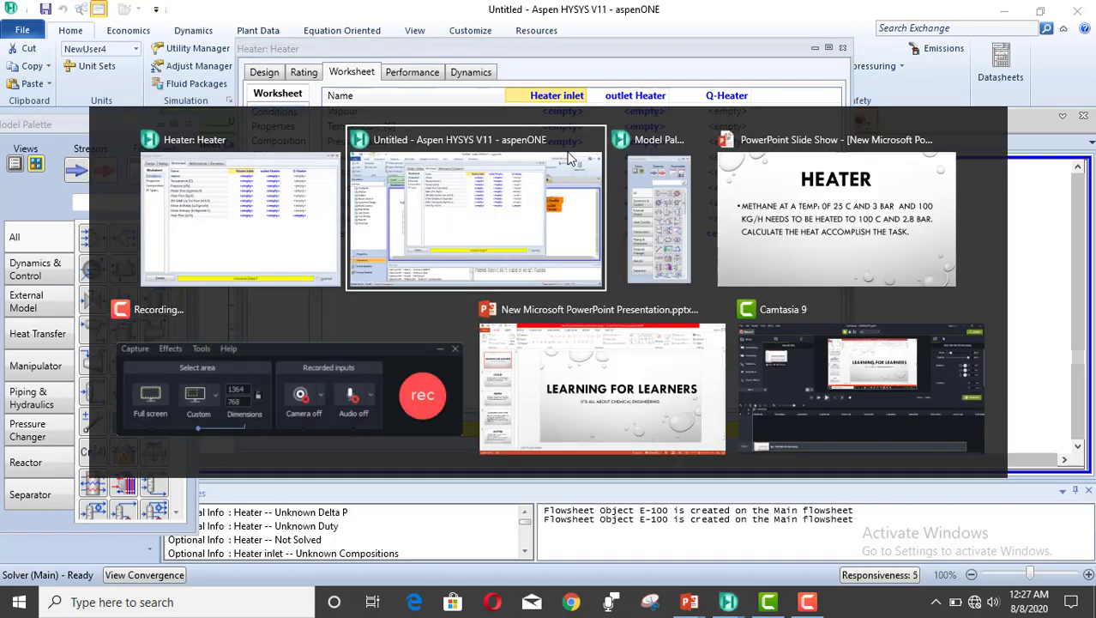
{"action": "key", "text": "alt+Tab"}
{"action": "key", "text": "alt+Tab"}
{"action": "key", "text": "alt+Tab"}
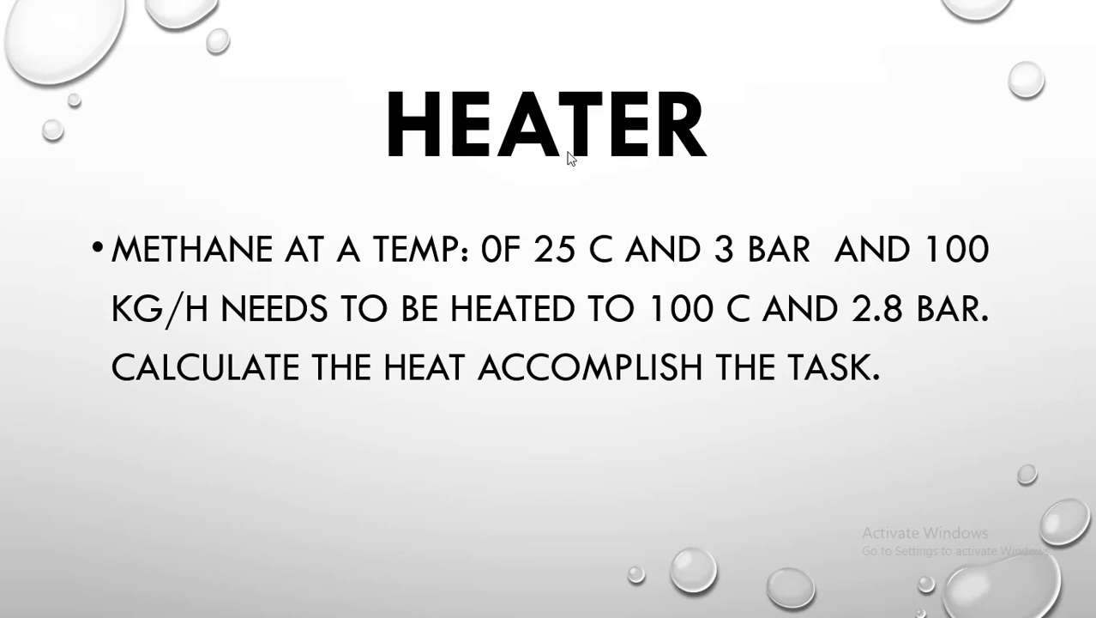
{"action": "key", "text": "alt+Tab"}
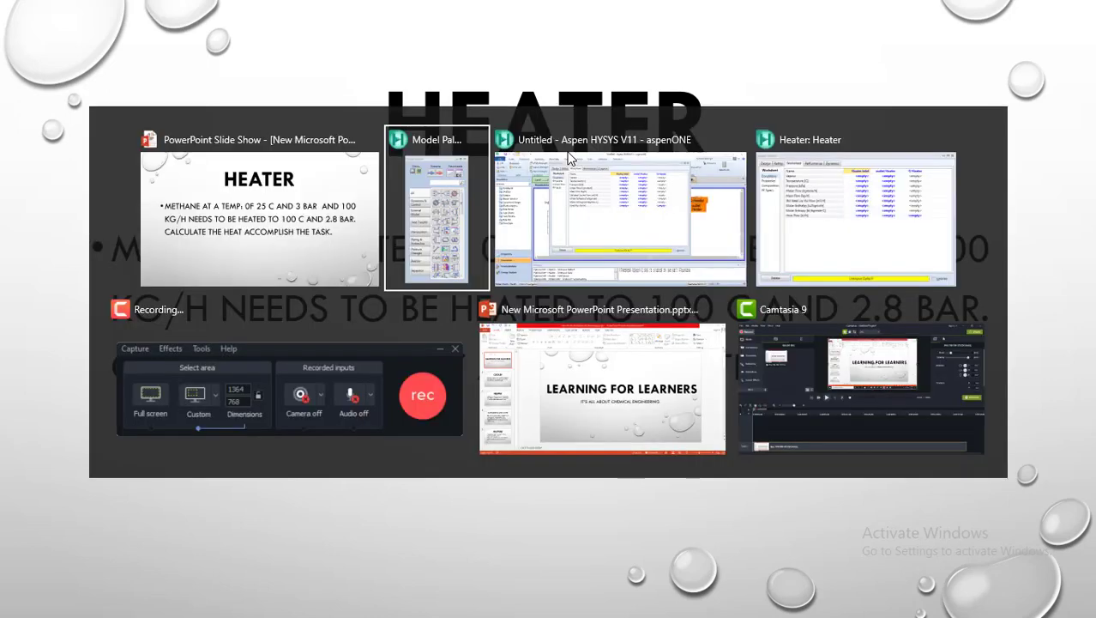
{"action": "left_click", "coordinate": [568, 159]}
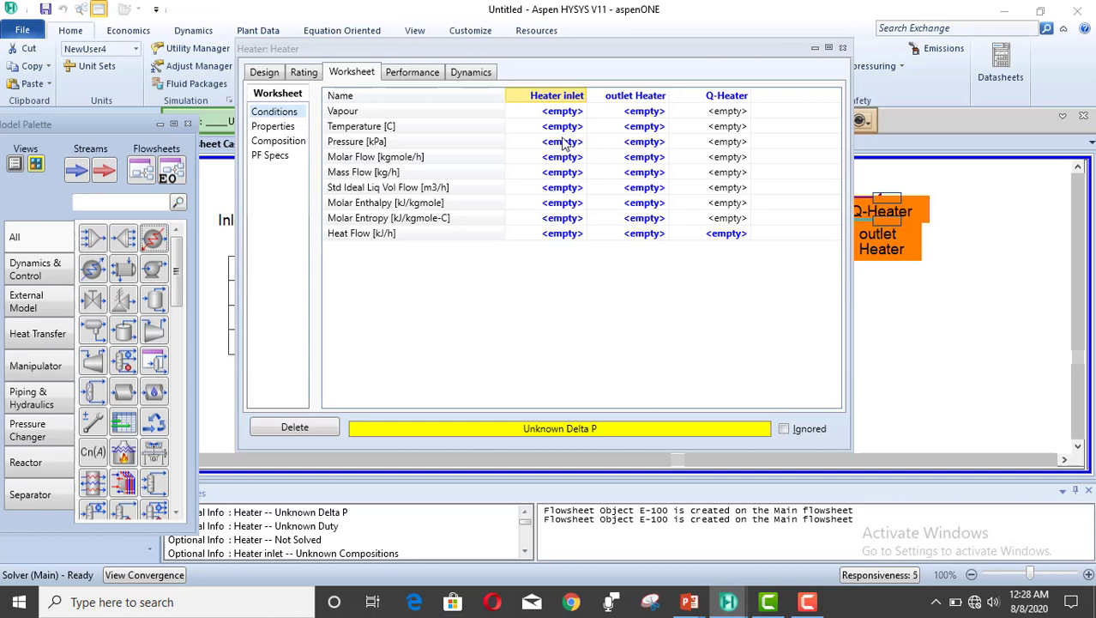
Set the Heater inlet stream's temperature to 25 C, pressure to 300 kPa and mass flow to 100 kg/h
{"action": "left_click", "coordinate": [560, 128]}
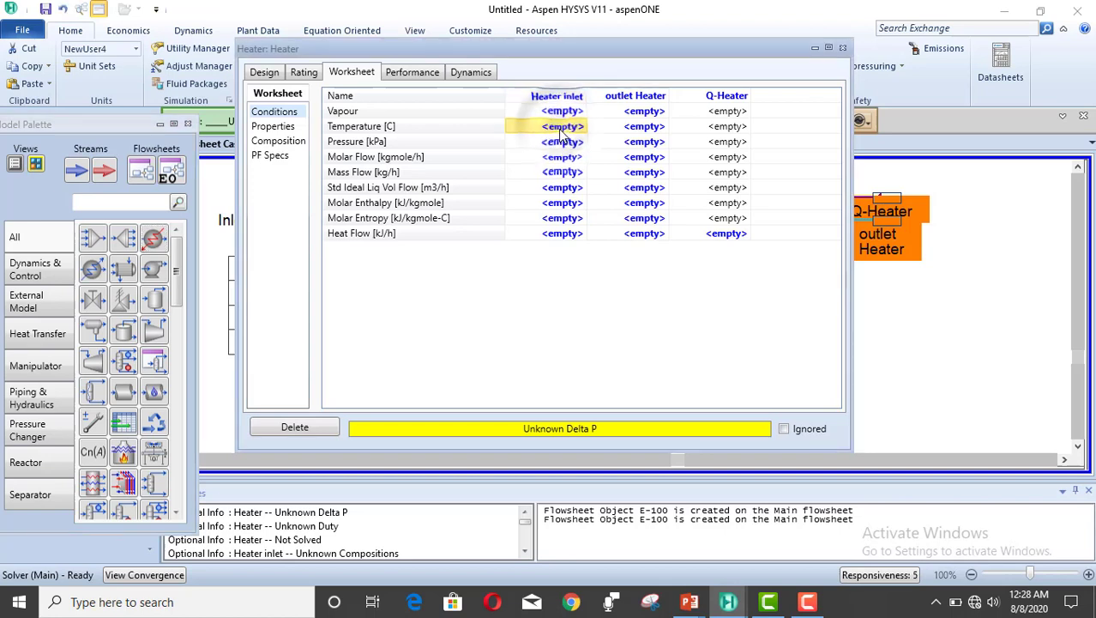
{"action": "type", "text": "25"}
{"action": "key", "text": "Return"}
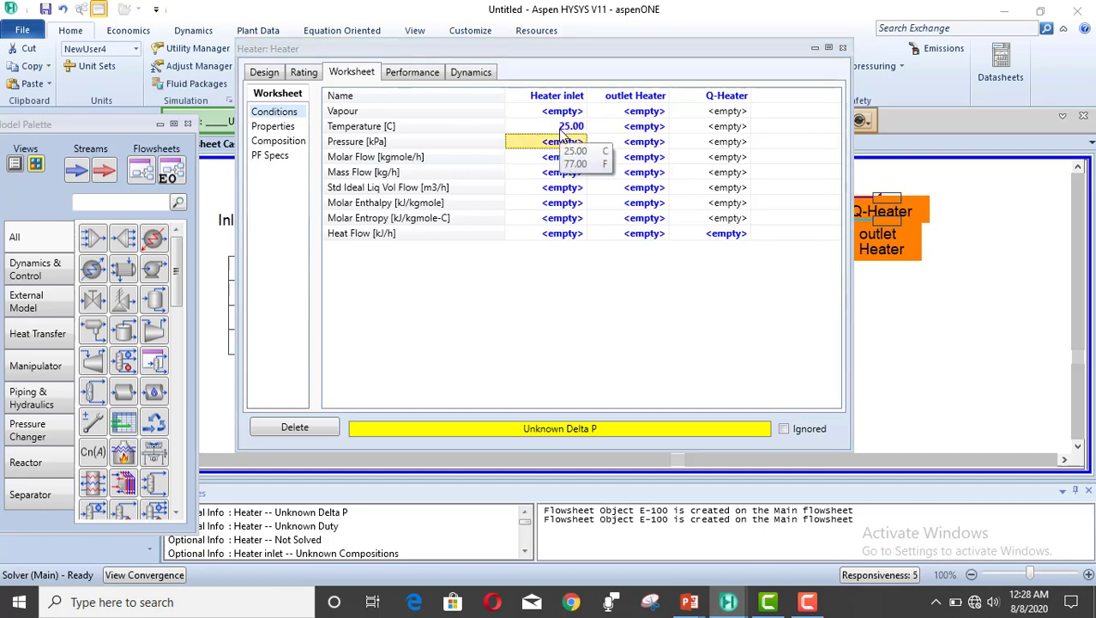
{"action": "type", "text": "3"}
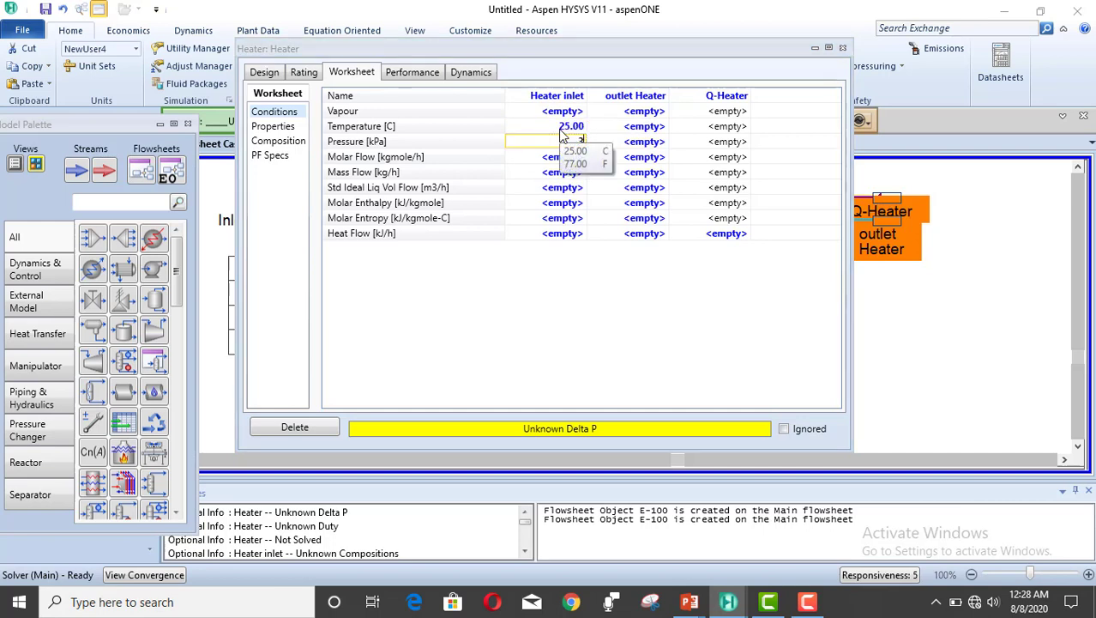
{"action": "type", "text": "00"}
{"action": "key", "text": "Return"}
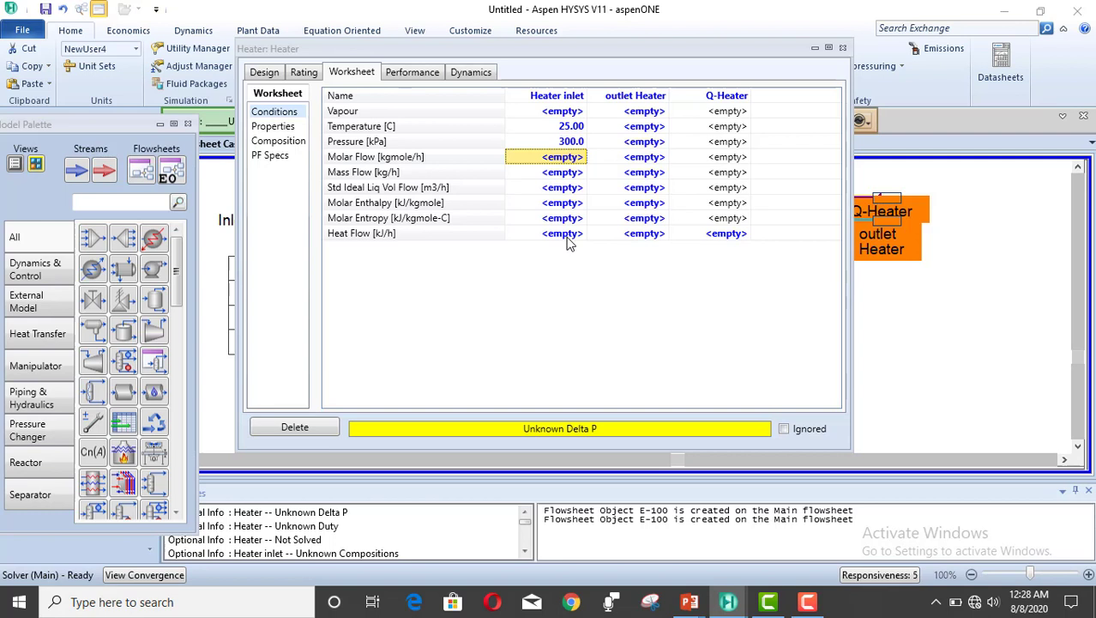
{"action": "left_click", "coordinate": [564, 172]}
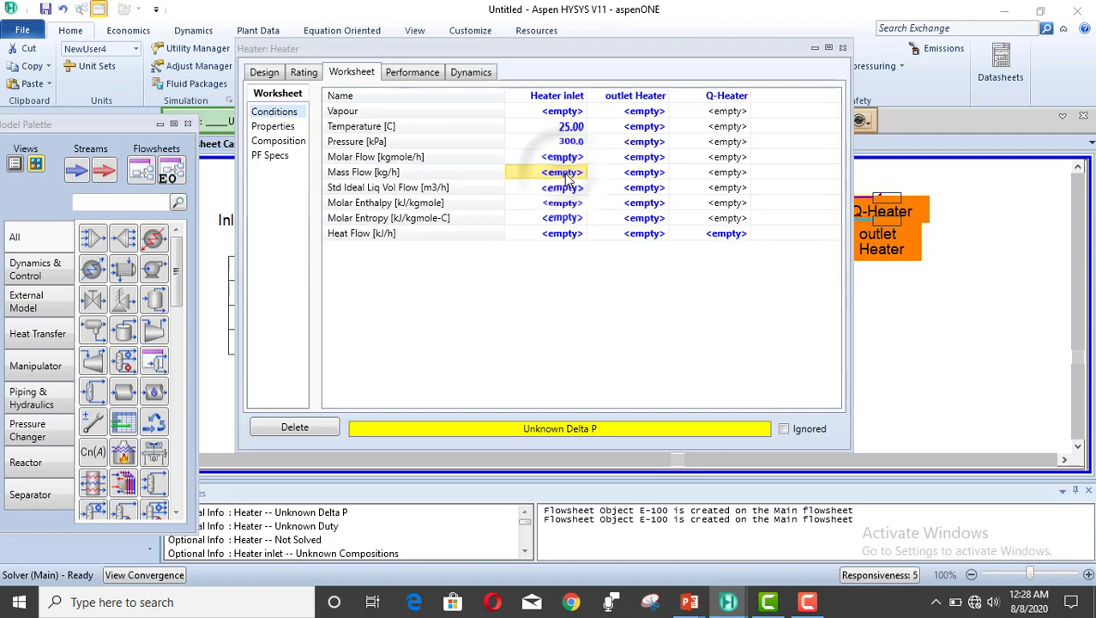
{"action": "type", "text": "100"}
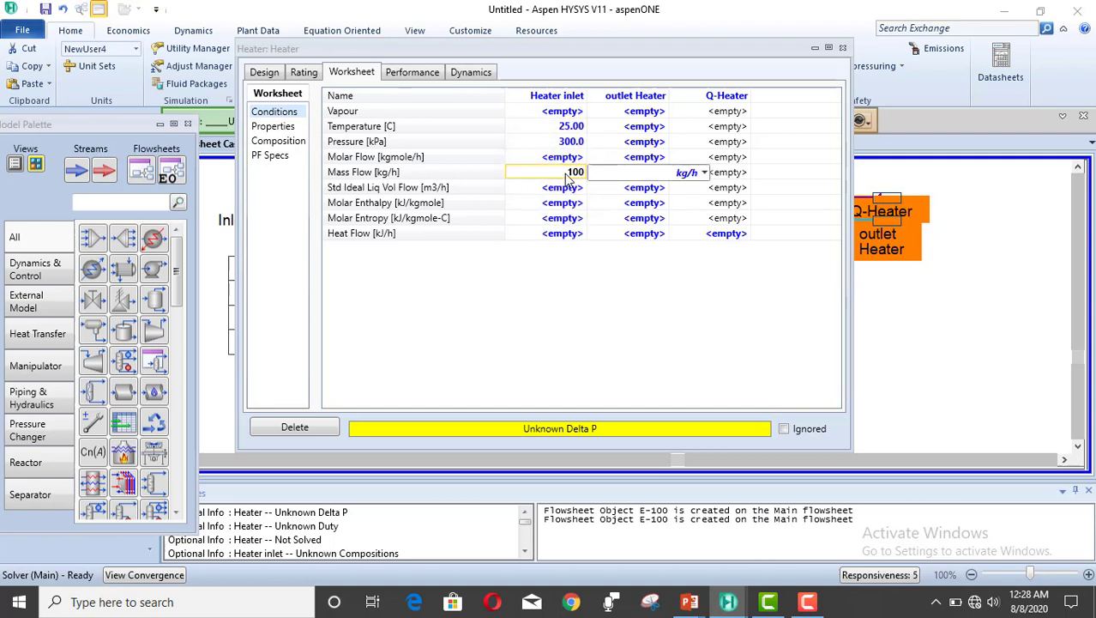
{"action": "key", "text": "Return"}
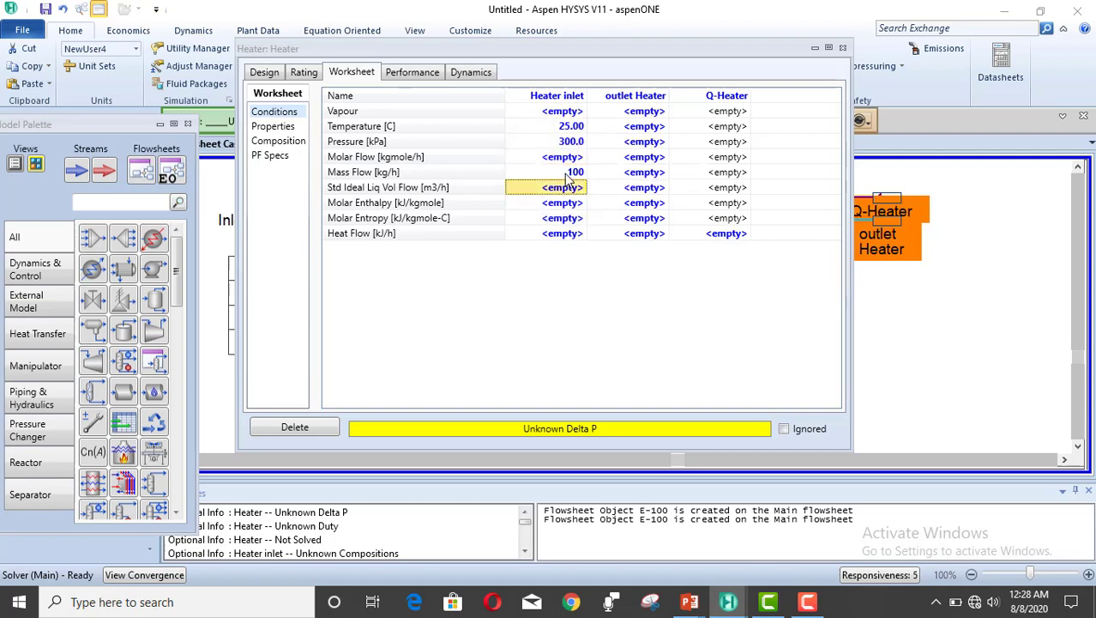
Define the Heater inlet composition on a mass fraction basis with methane 1 and ethane 0
{"action": "left_click", "coordinate": [269, 142]}
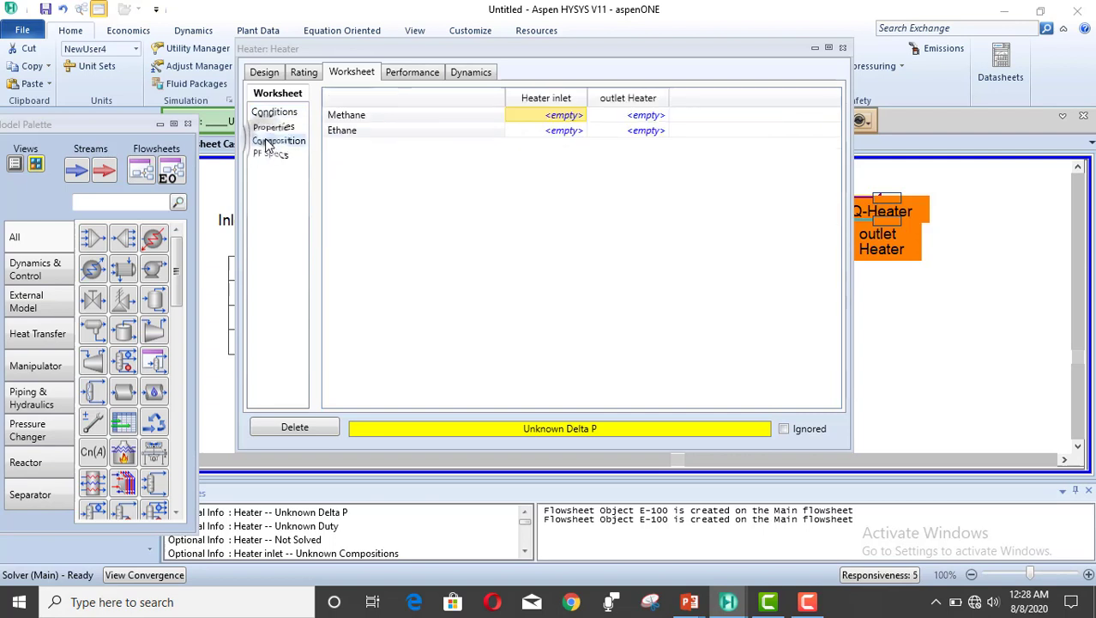
{"action": "left_click", "coordinate": [558, 119]}
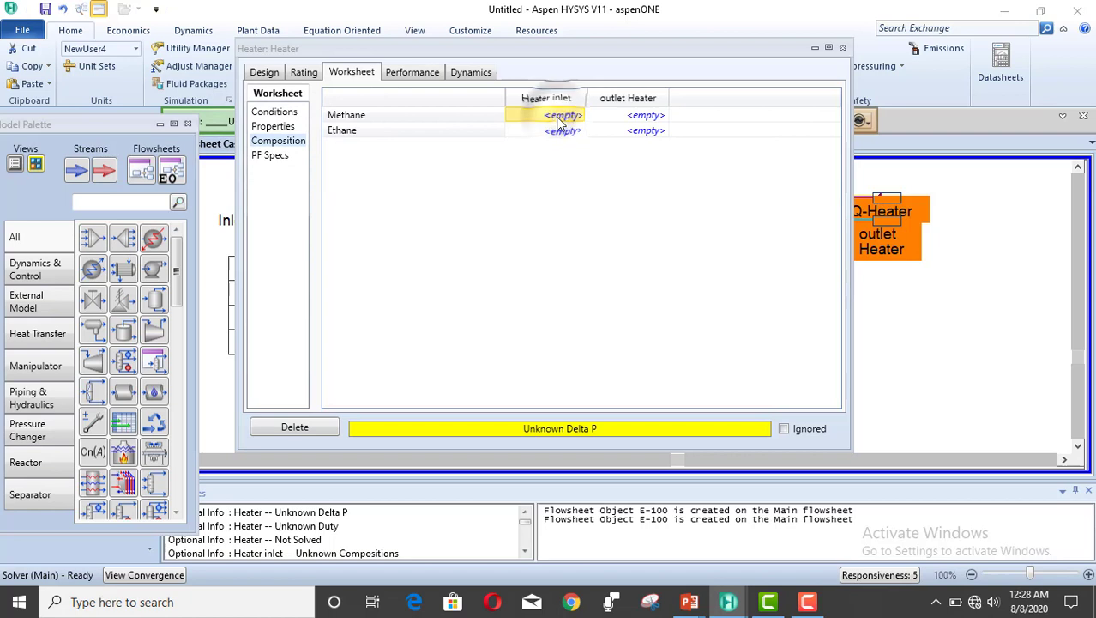
{"action": "type", "text": "1"}
{"action": "key", "text": "Return"}
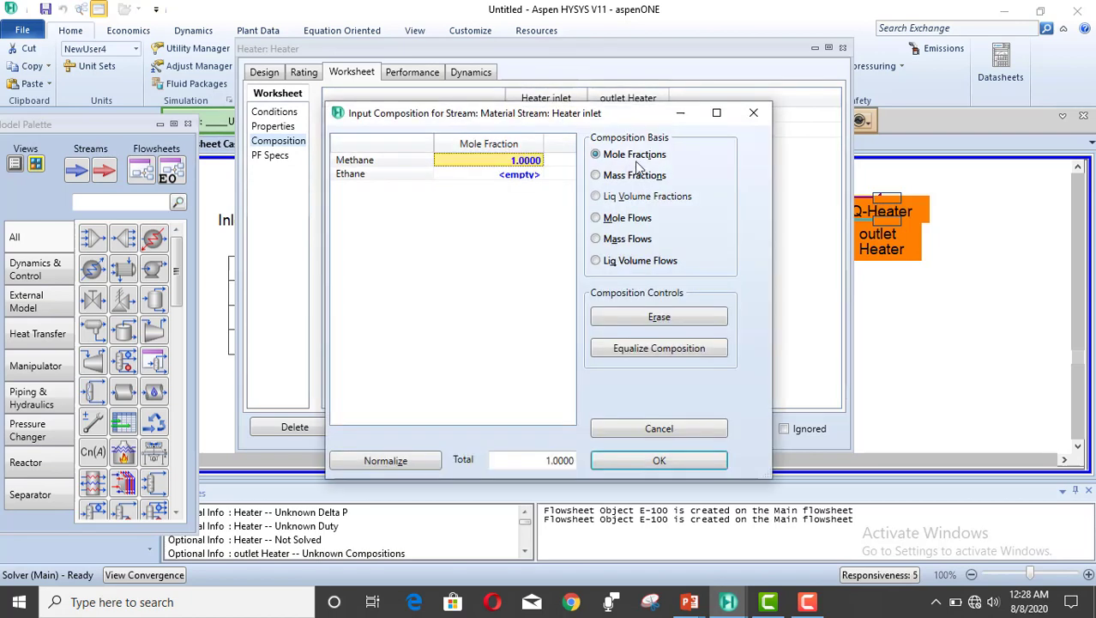
{"action": "left_click", "coordinate": [635, 175]}
{"action": "left_click", "coordinate": [495, 163]}
{"action": "type", "text": "1"}
{"action": "key", "text": "Return"}
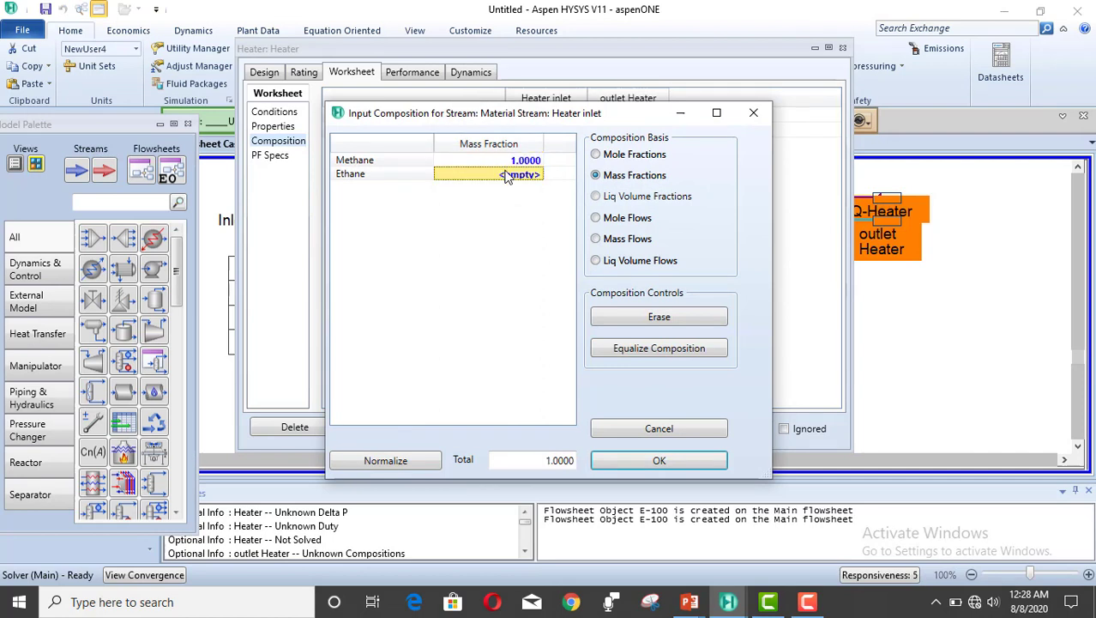
{"action": "left_click", "coordinate": [511, 178]}
{"action": "type", "text": "0"}
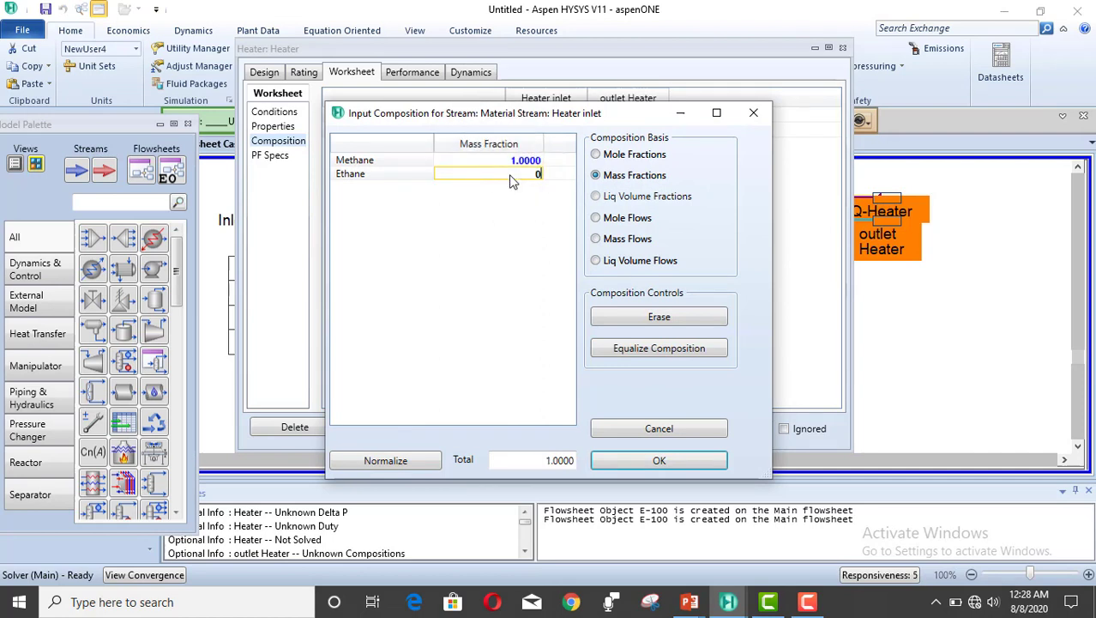
{"action": "key", "text": "Return"}
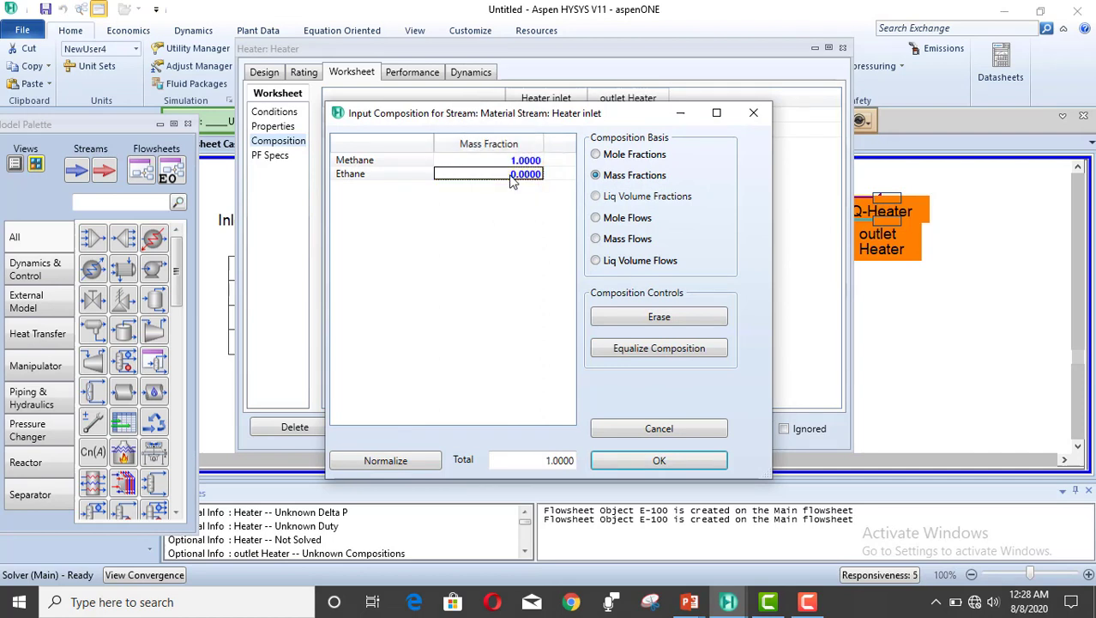
{"action": "left_click", "coordinate": [654, 465]}
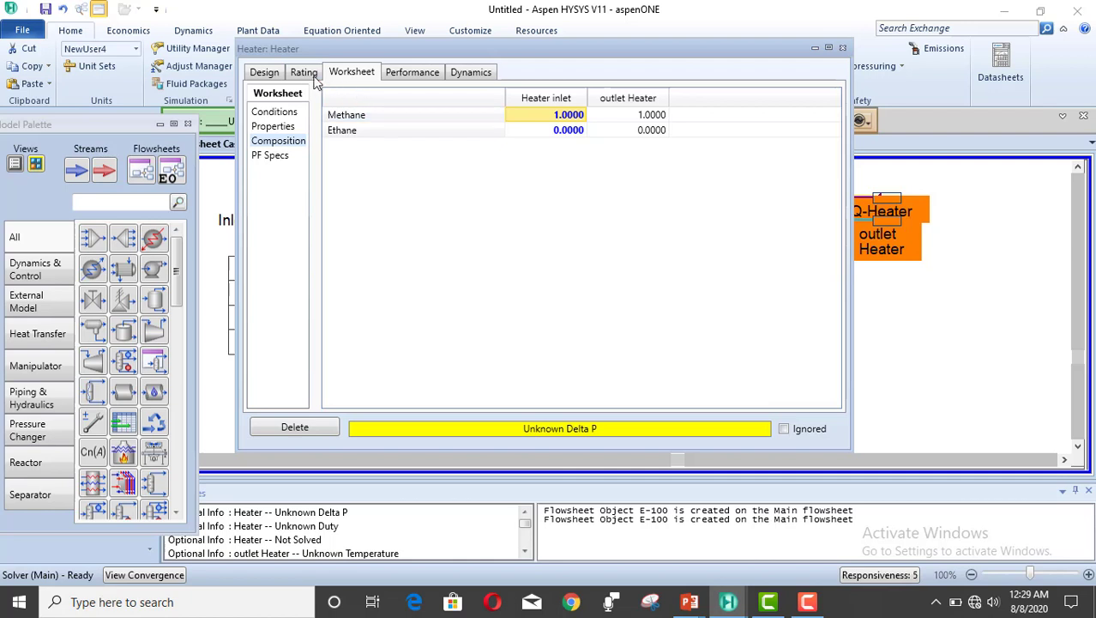
Move the heater's window clear of its flowsheet block and view the heater's design parameters
{"action": "left_click", "coordinate": [263, 73]}
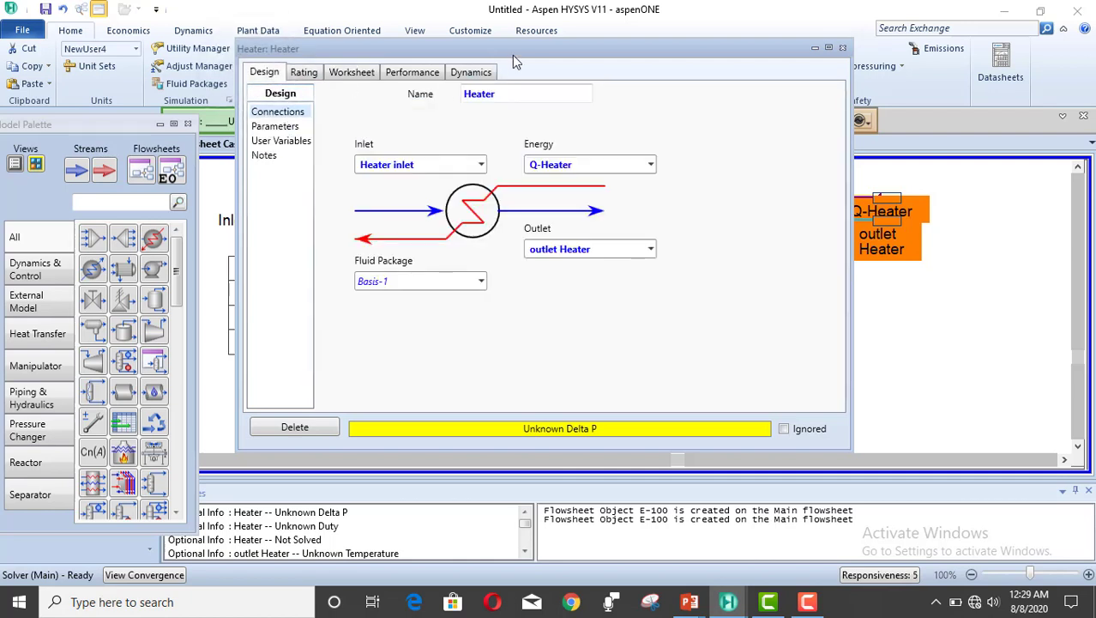
{"action": "left_click_drag", "start_coordinate": [513, 56], "coordinate": [449, 39]}
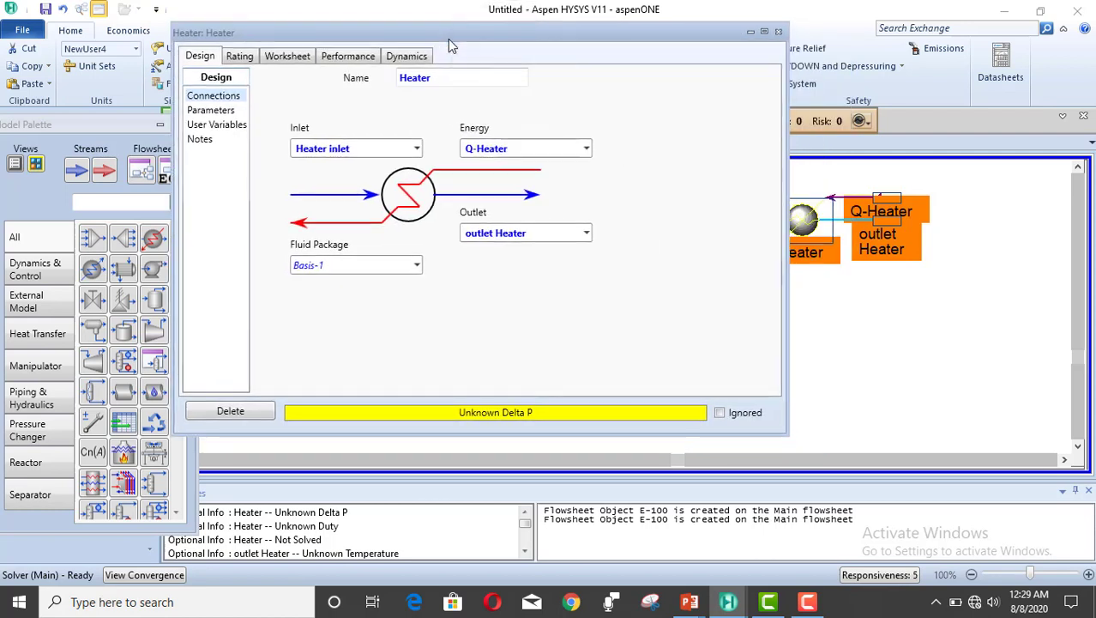
{"action": "left_click", "coordinate": [221, 113]}
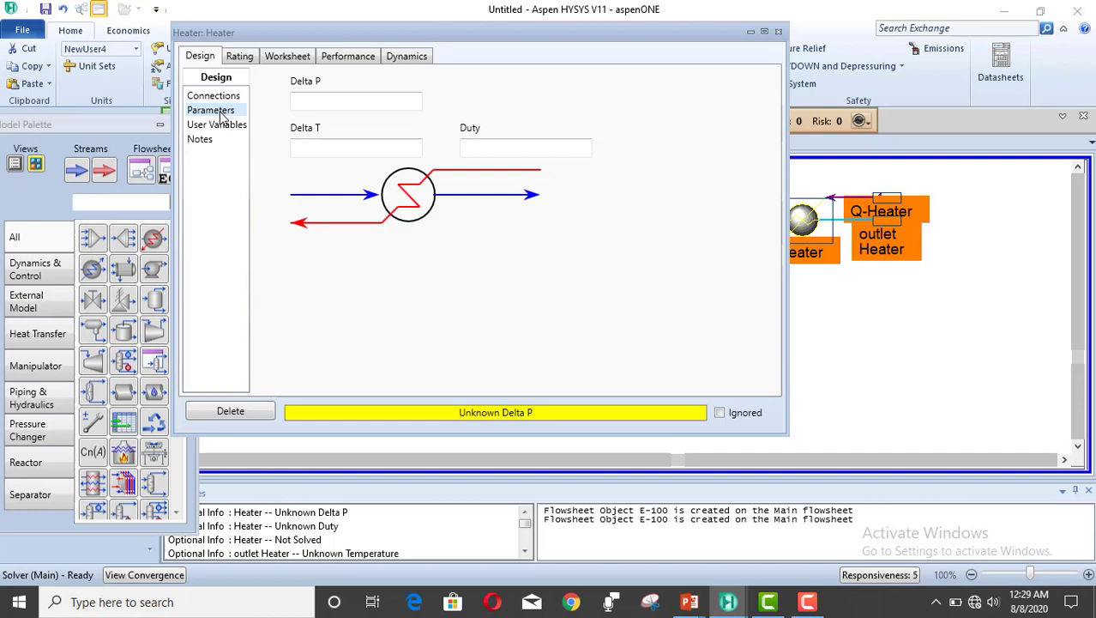
Set the outlet Heater stream's temperature to 100 C and pressure to 2.8 bar in the worksheet conditions
{"action": "left_click", "coordinate": [295, 54]}
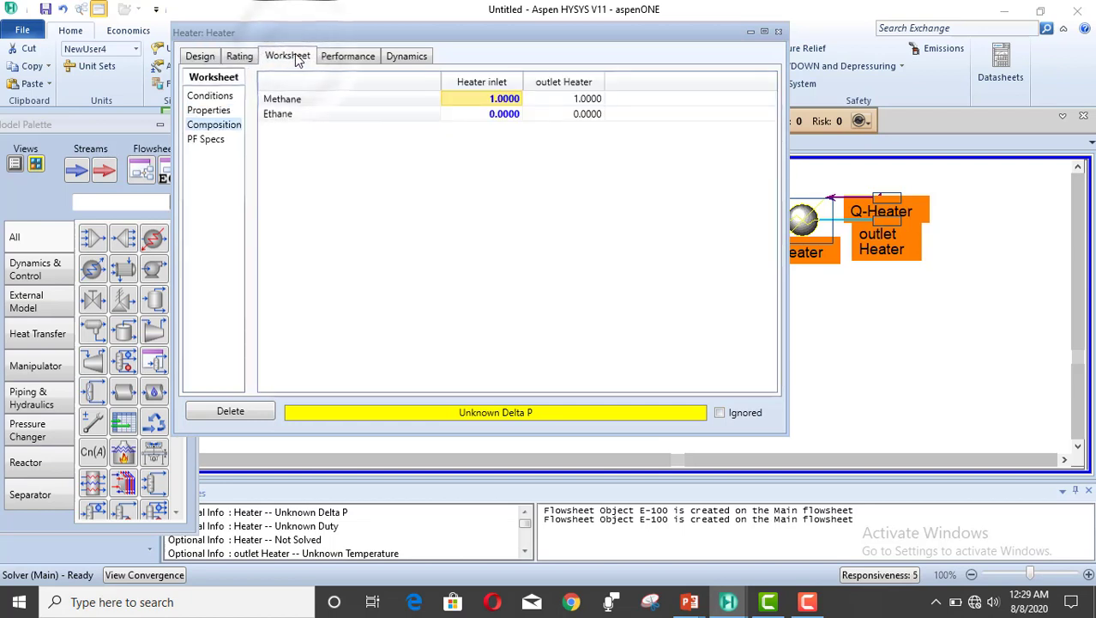
{"action": "left_click", "coordinate": [224, 98]}
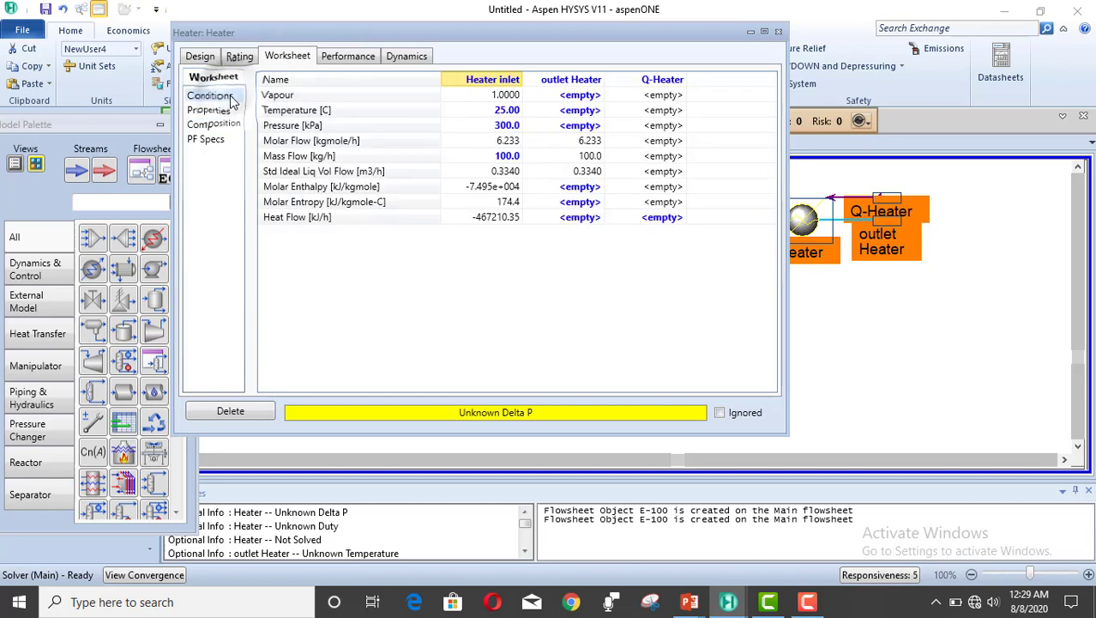
{"action": "left_click", "coordinate": [590, 111]}
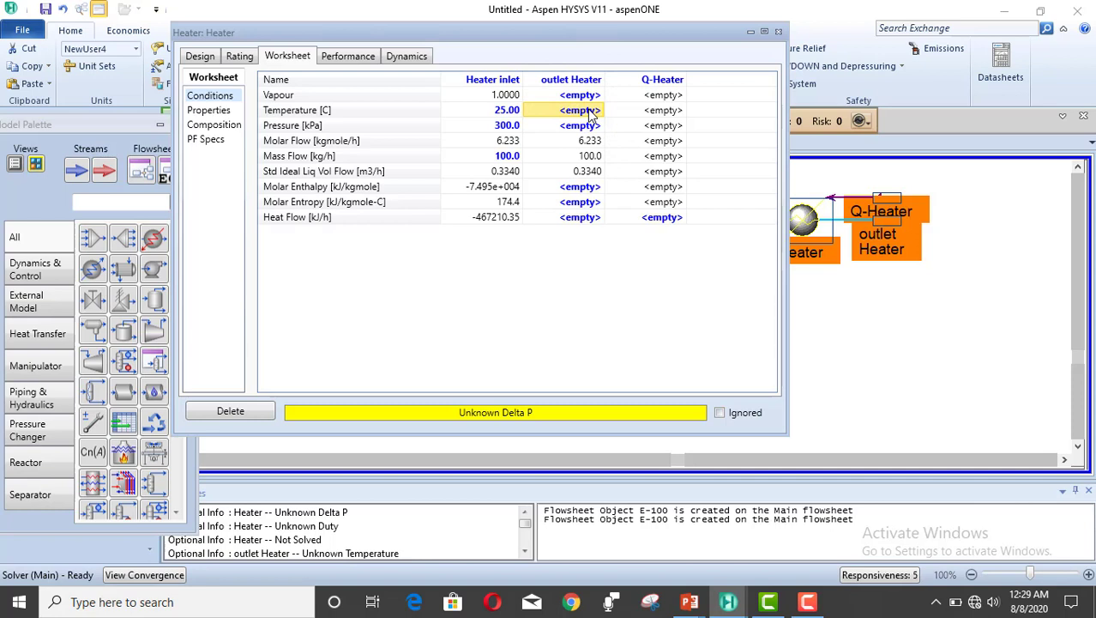
{"action": "type", "text": "100"}
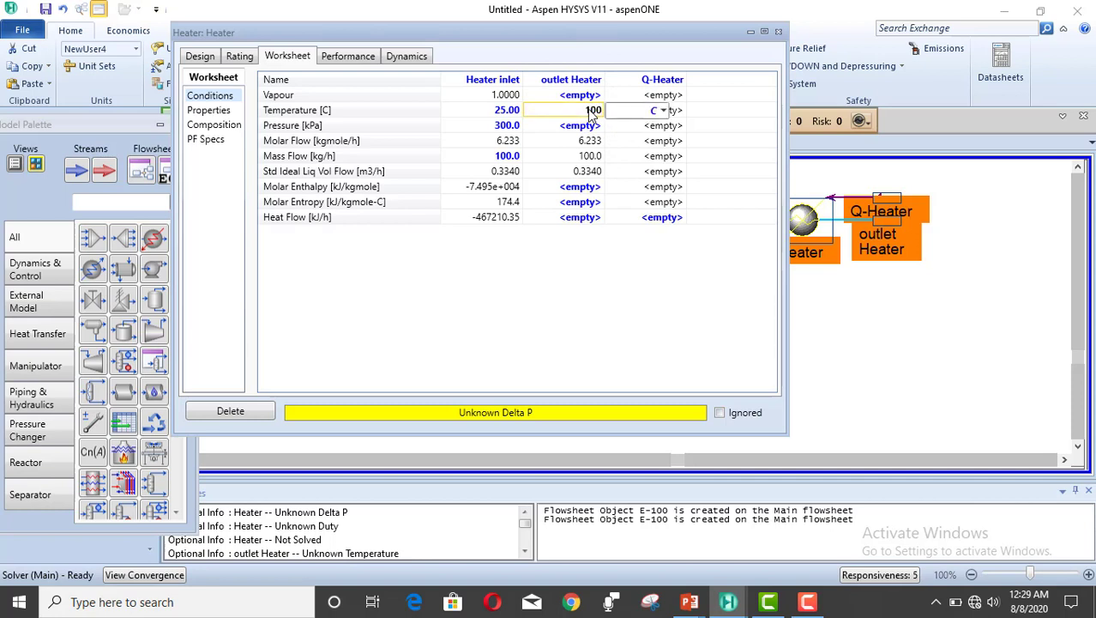
{"action": "key", "text": "Return"}
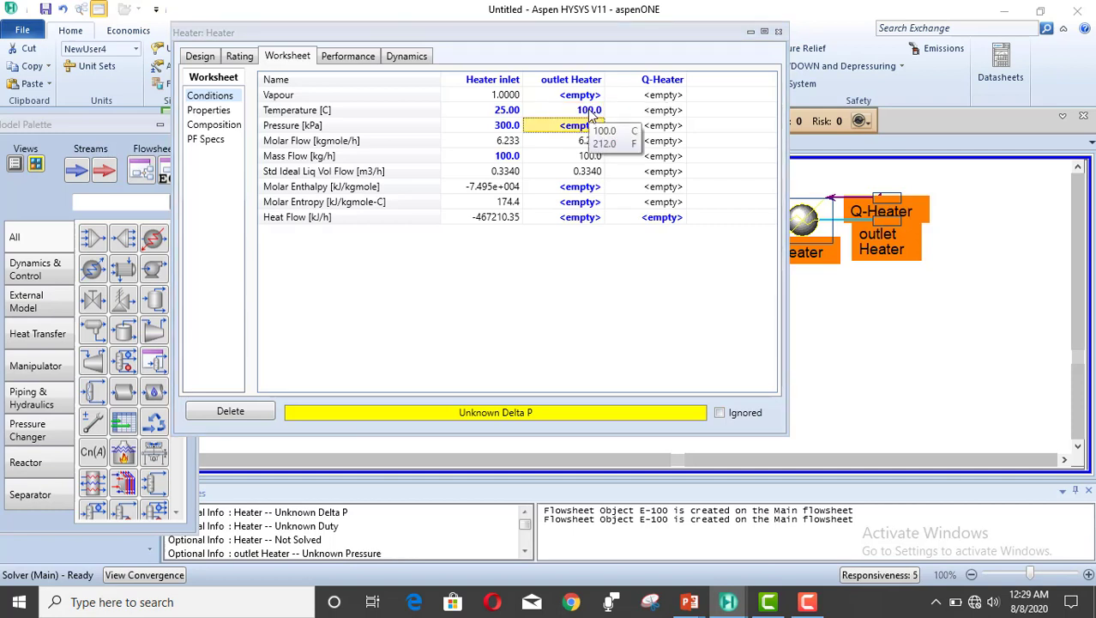
{"action": "type", "text": "3"}
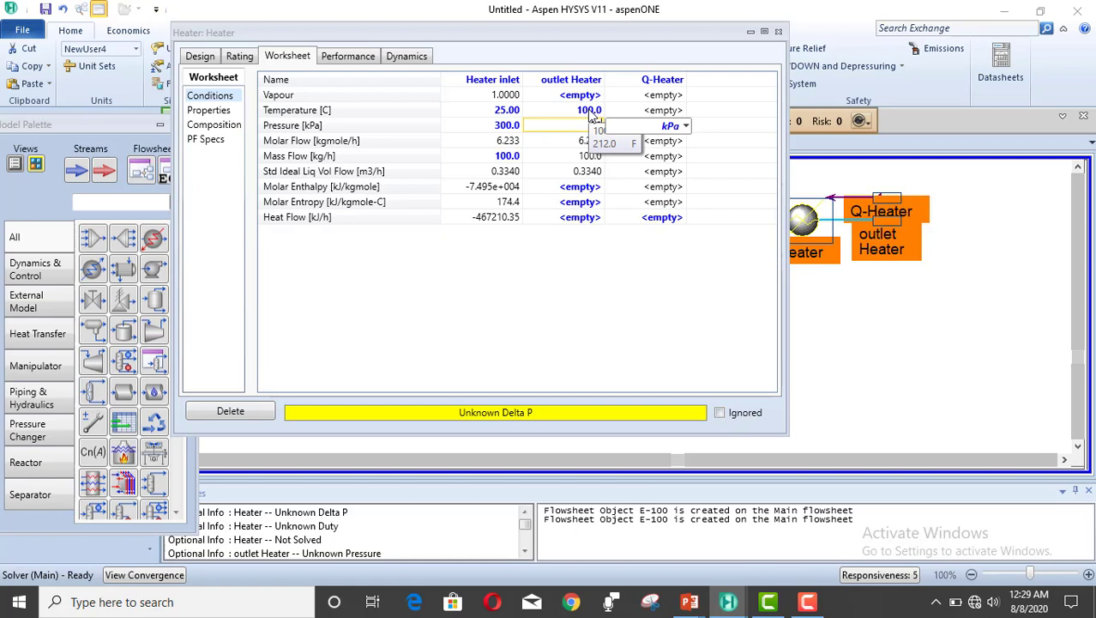
{"action": "type", "text": "20."}
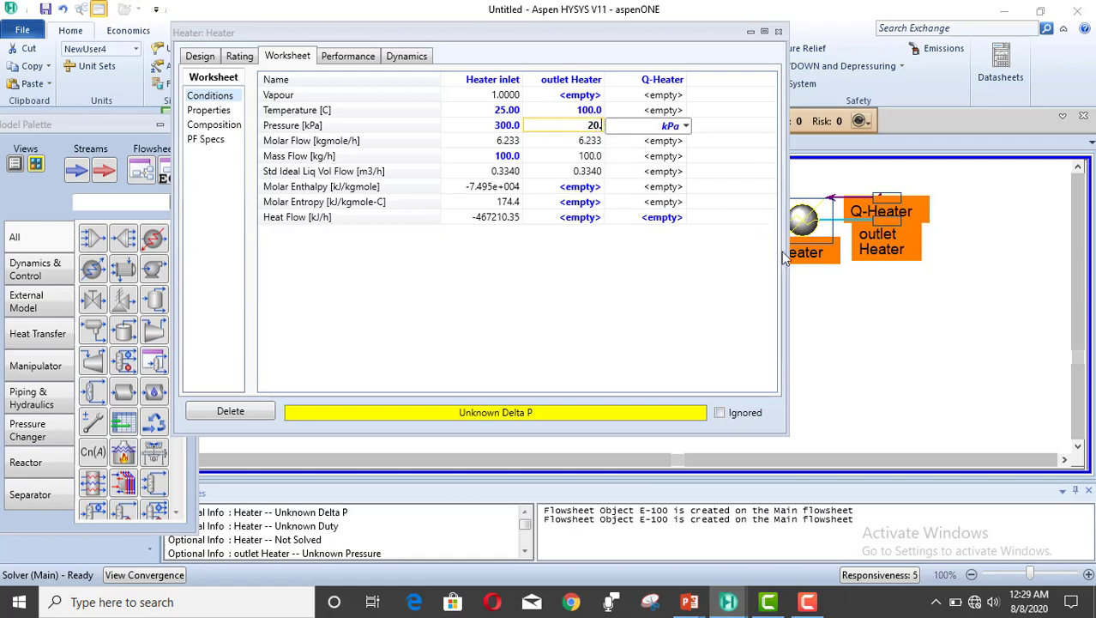
{"action": "key", "text": "BackSpace"}
{"action": "type", "text": ".8"}
{"action": "left_click", "coordinate": [618, 126]}
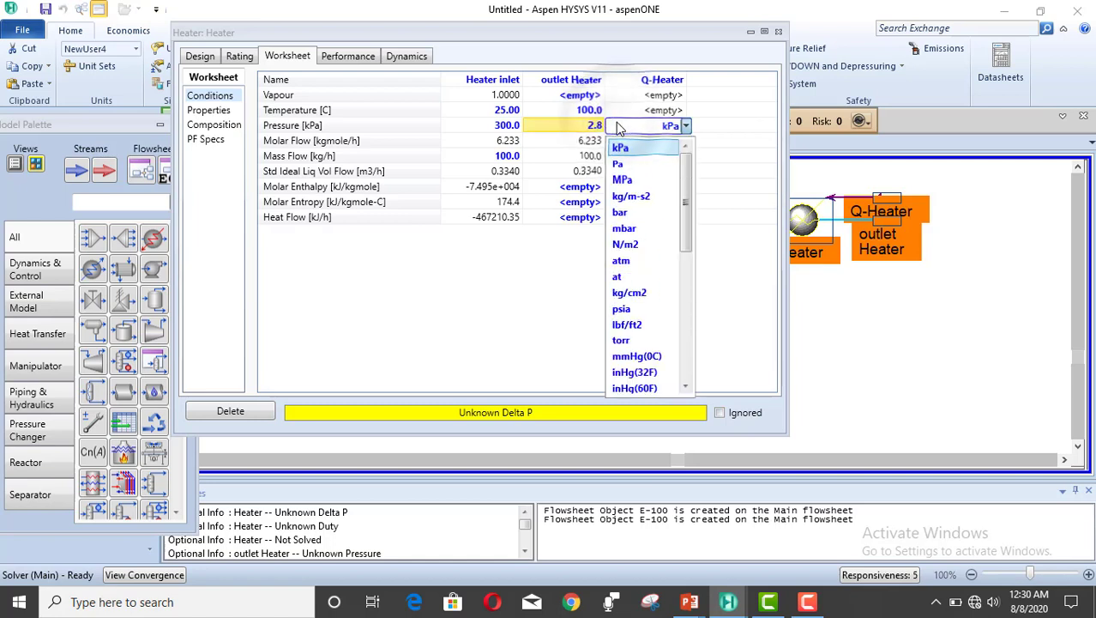
{"action": "type", "text": "bar"}
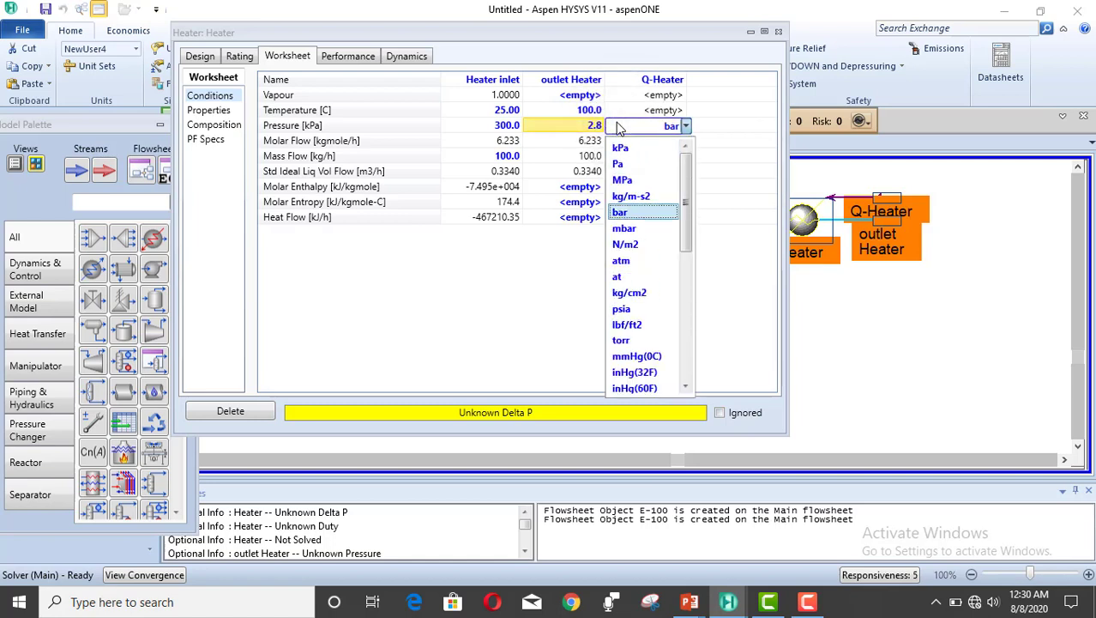
{"action": "key", "text": "Return"}
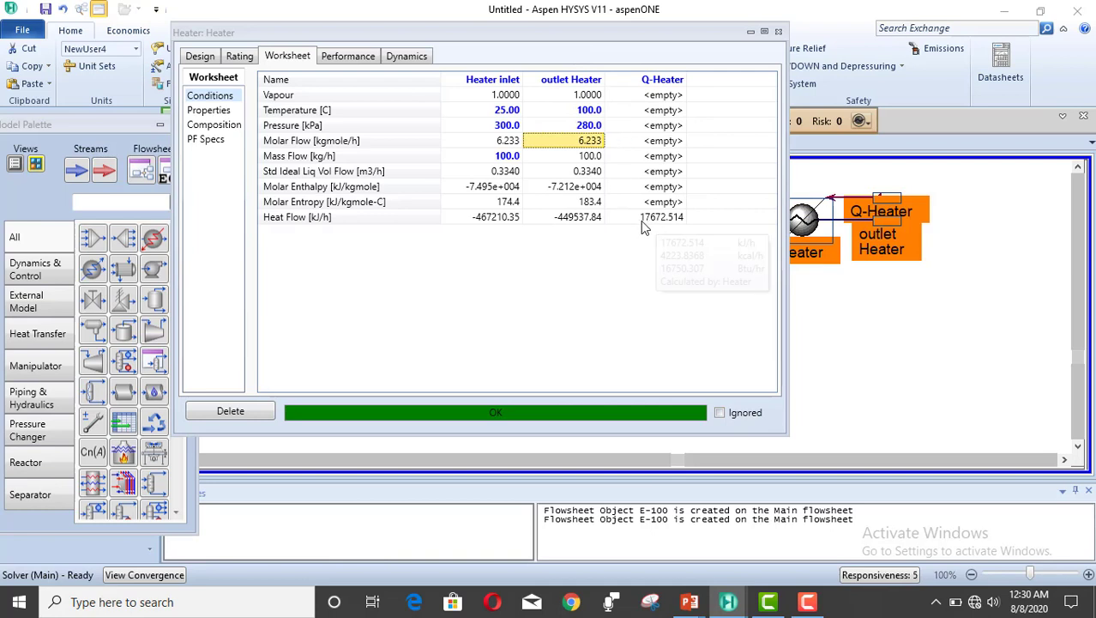
Check the heater's duty, Delta P and Delta T in its design parameters, and close the heater's window
{"action": "mouse_move", "coordinate": [654, 221]}
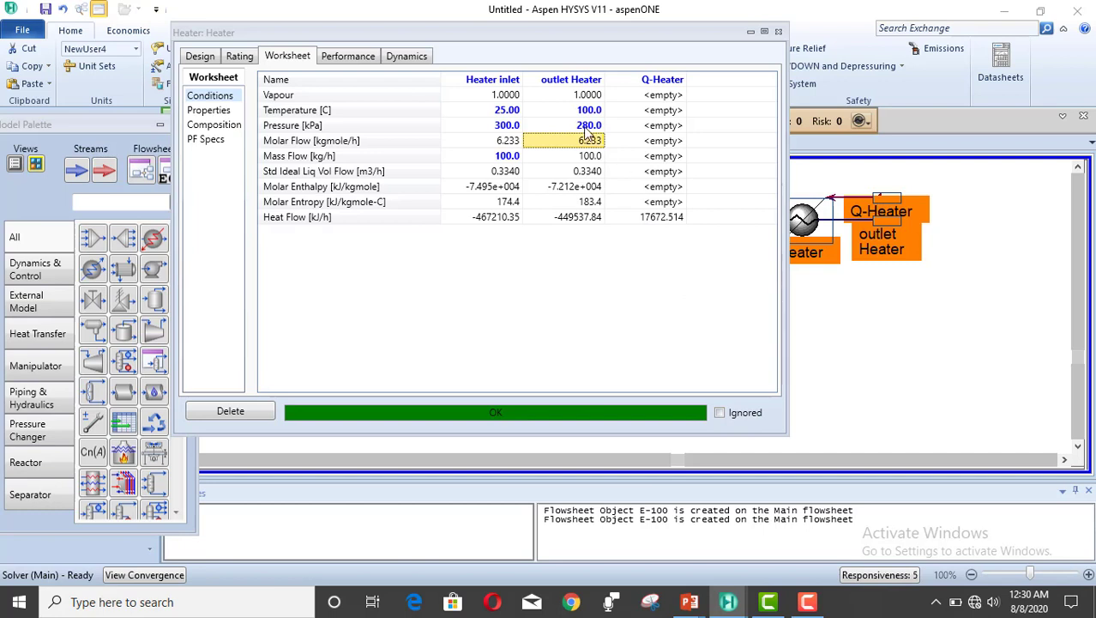
{"action": "left_click", "coordinate": [200, 56]}
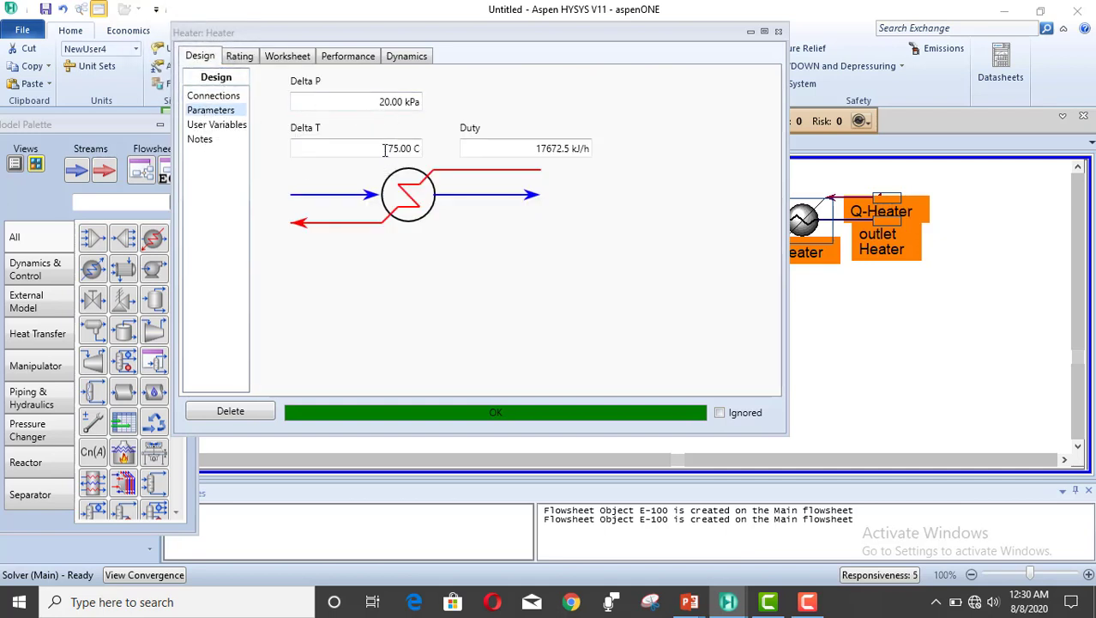
{"action": "mouse_move", "coordinate": [392, 146]}
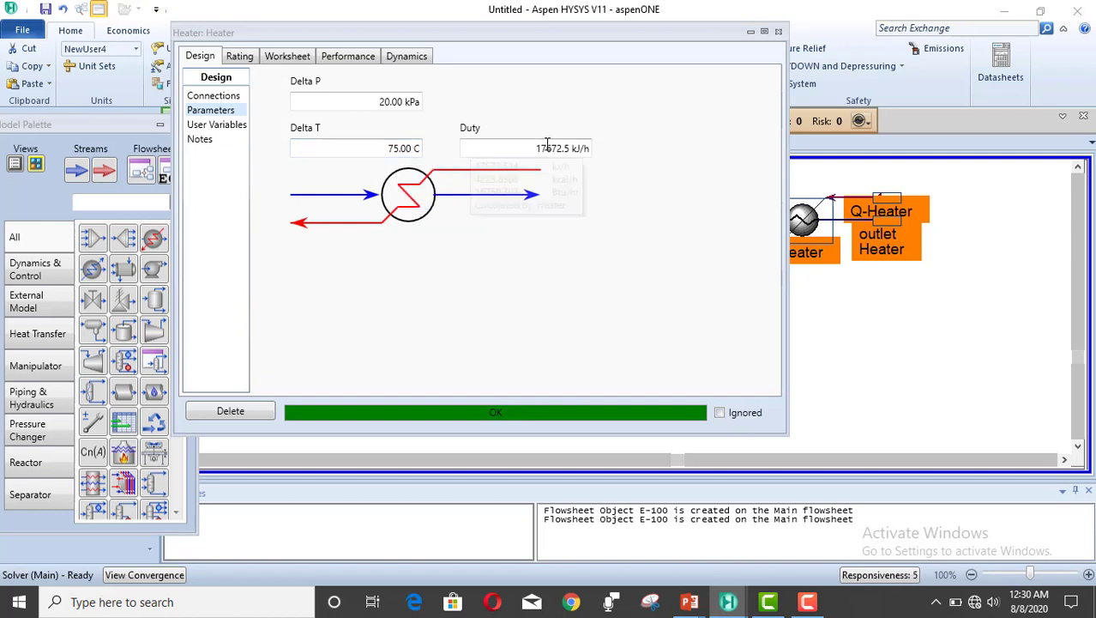
{"action": "mouse_move", "coordinate": [541, 149]}
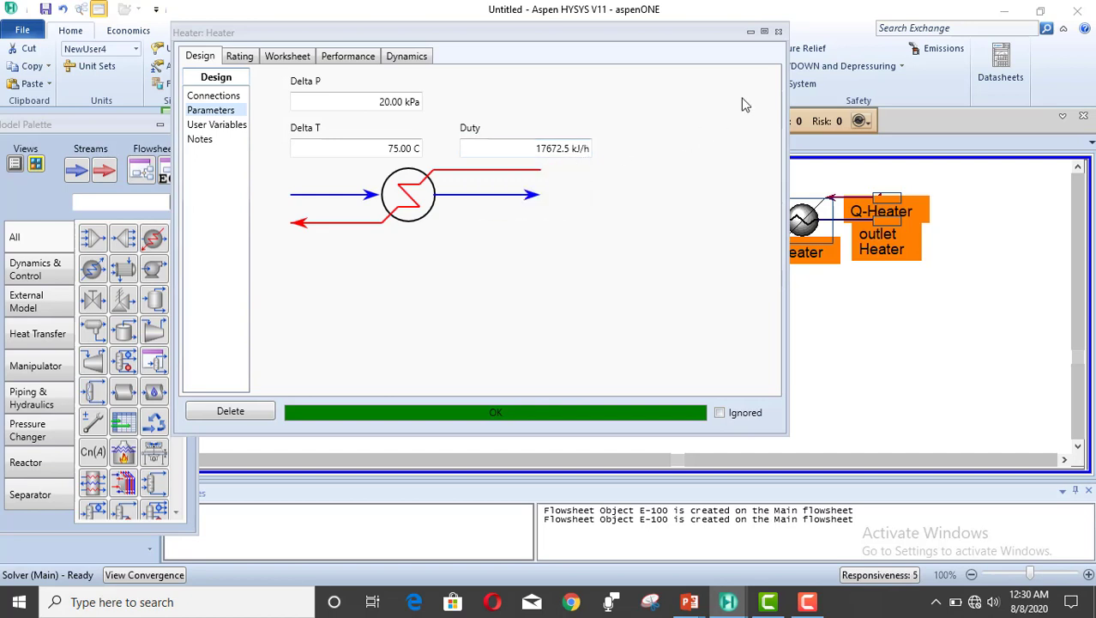
{"action": "left_click", "coordinate": [779, 33]}
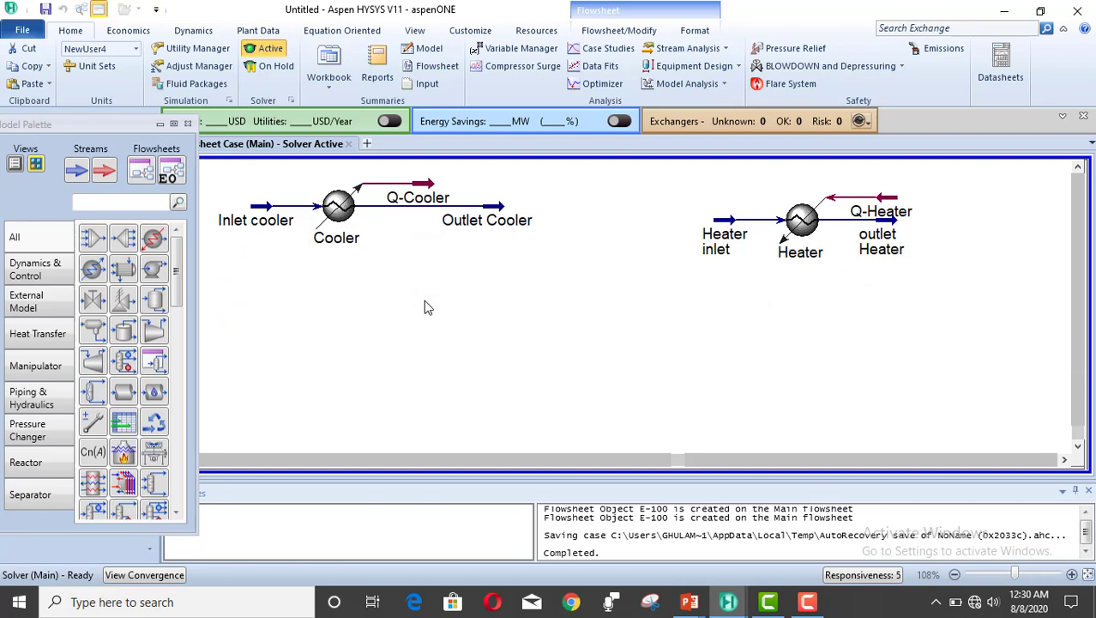
Read the compressor and valve problem on the next slide of the PowerPoint slide show, and return to the Aspen HYSYS flowsheet
{"action": "key", "text": "alt+Tab"}
{"action": "key", "text": "Tab"}
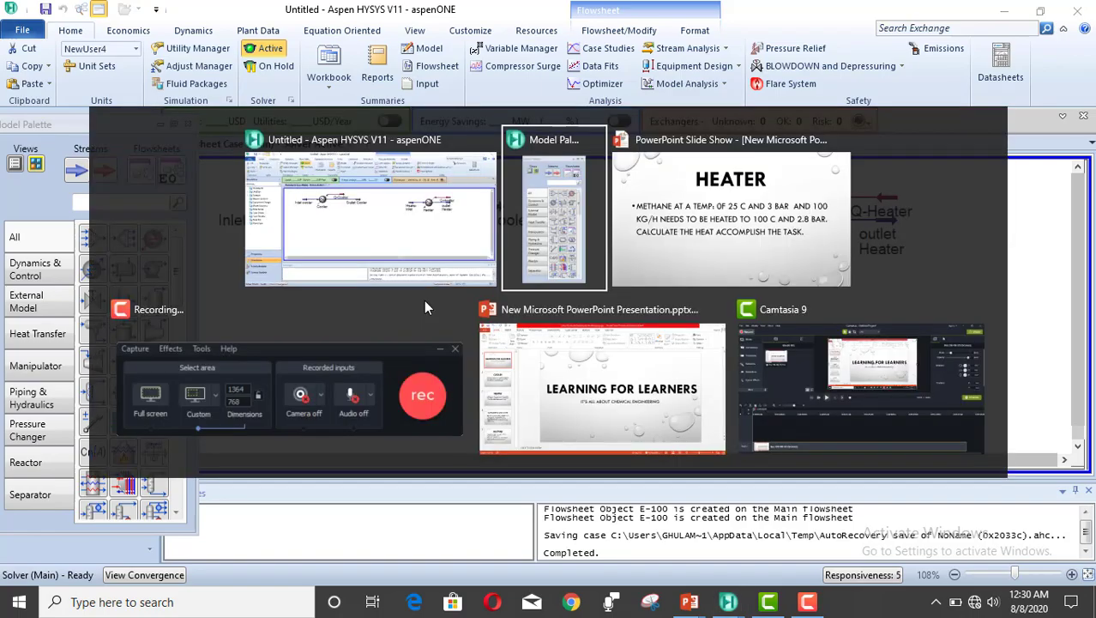
{"action": "key", "text": "Right"}
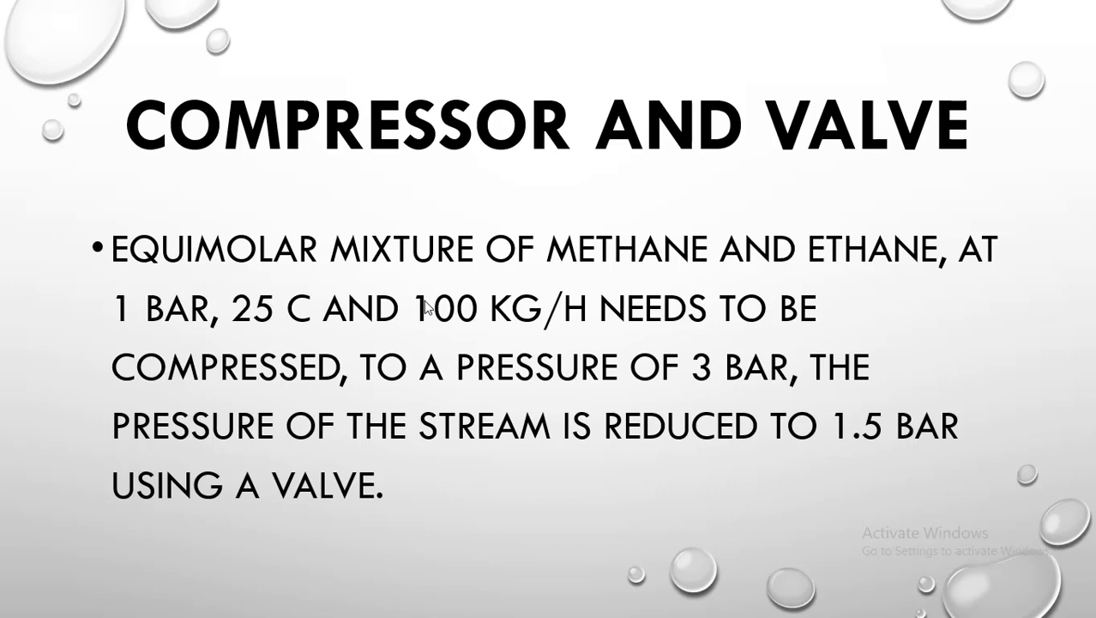
{"action": "key", "text": "alt+Tab"}
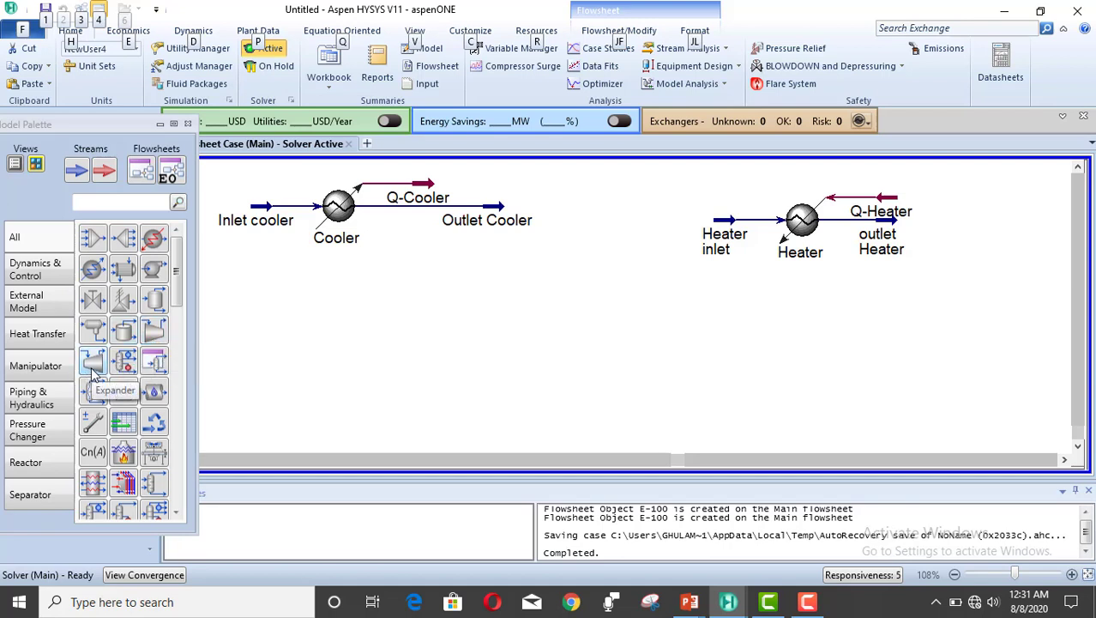
Add a compressor to the flowsheet below the cooler and name it Compressor
{"action": "left_click", "coordinate": [158, 337]}
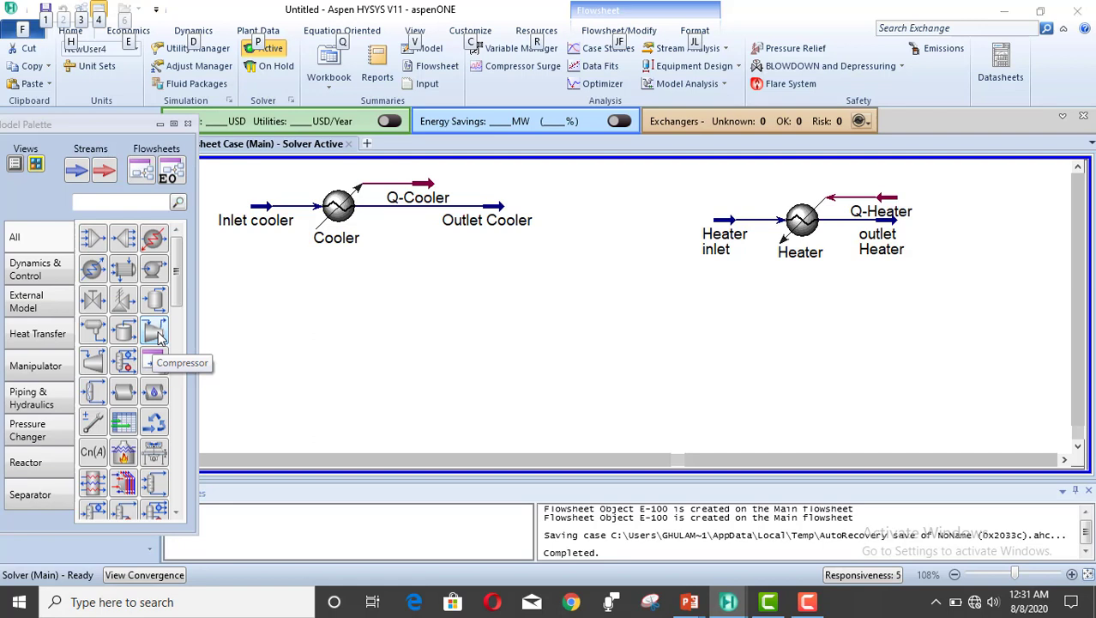
{"action": "left_click", "coordinate": [326, 370]}
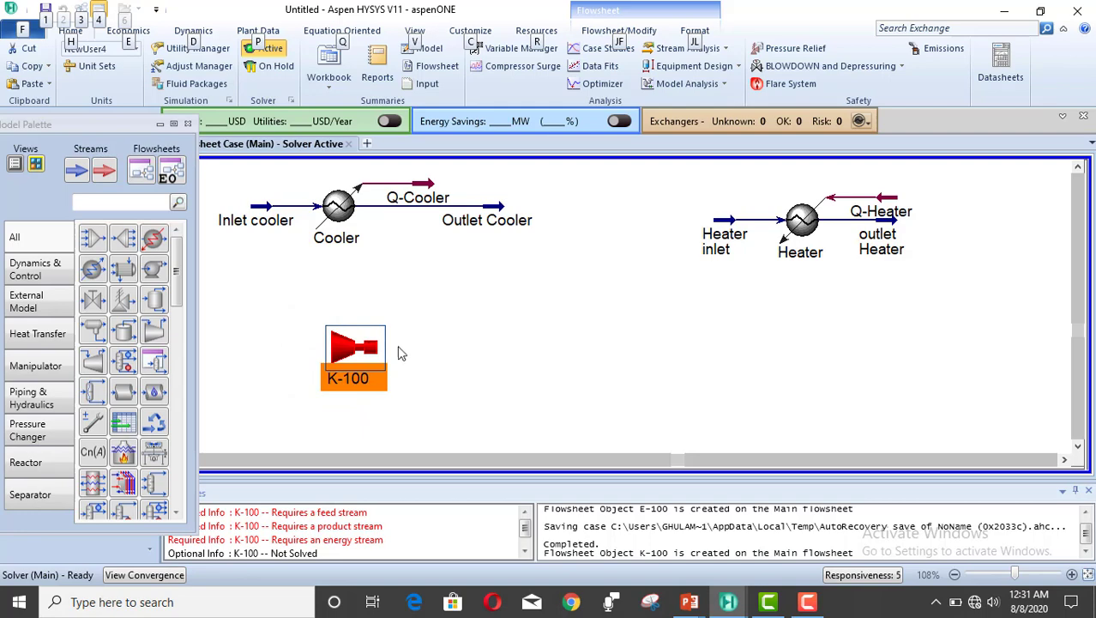
{"action": "double_click", "coordinate": [359, 344]}
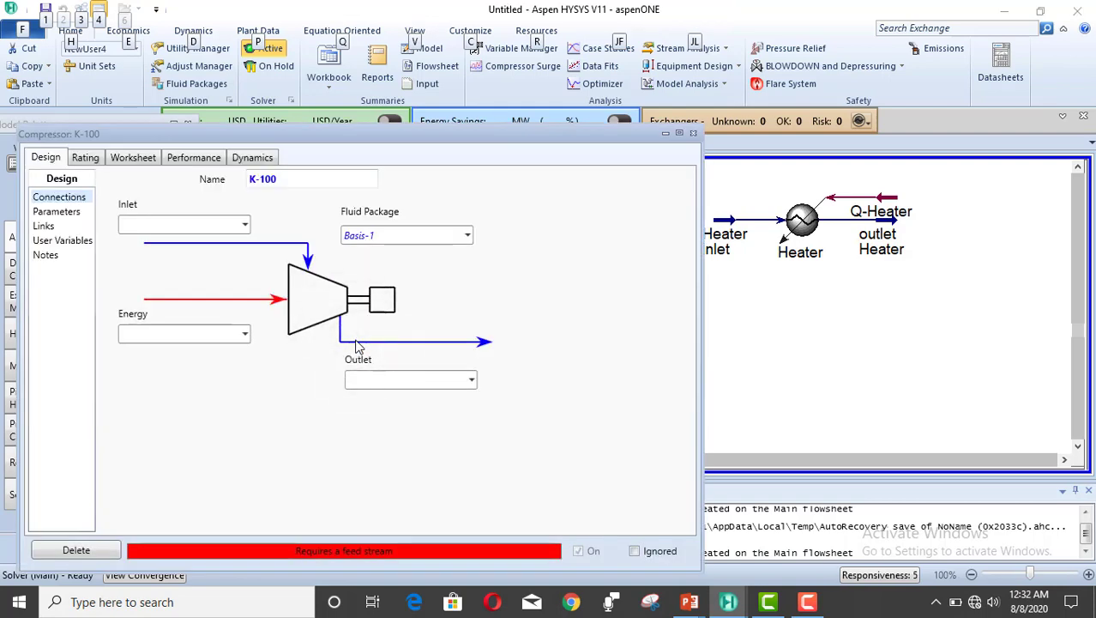
{"action": "left_click", "coordinate": [284, 180]}
{"action": "type", "text": "Co"}
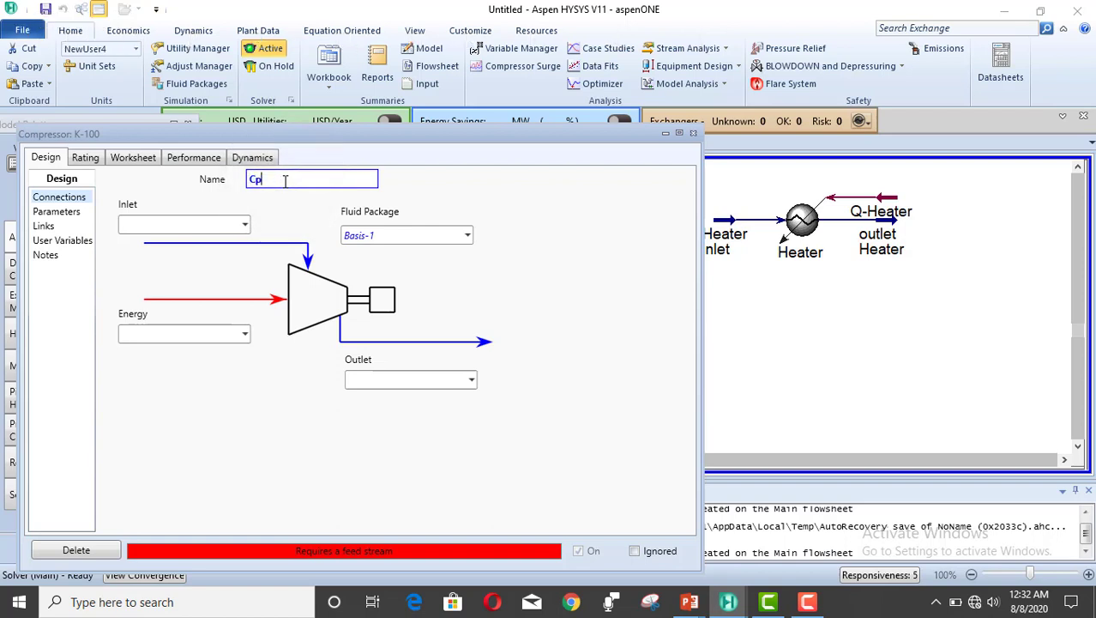
{"action": "type", "text": "p"}
{"action": "key", "text": "BackSpace"}
{"action": "type", "text": "mpressor"}
{"action": "key", "text": "Tab"}
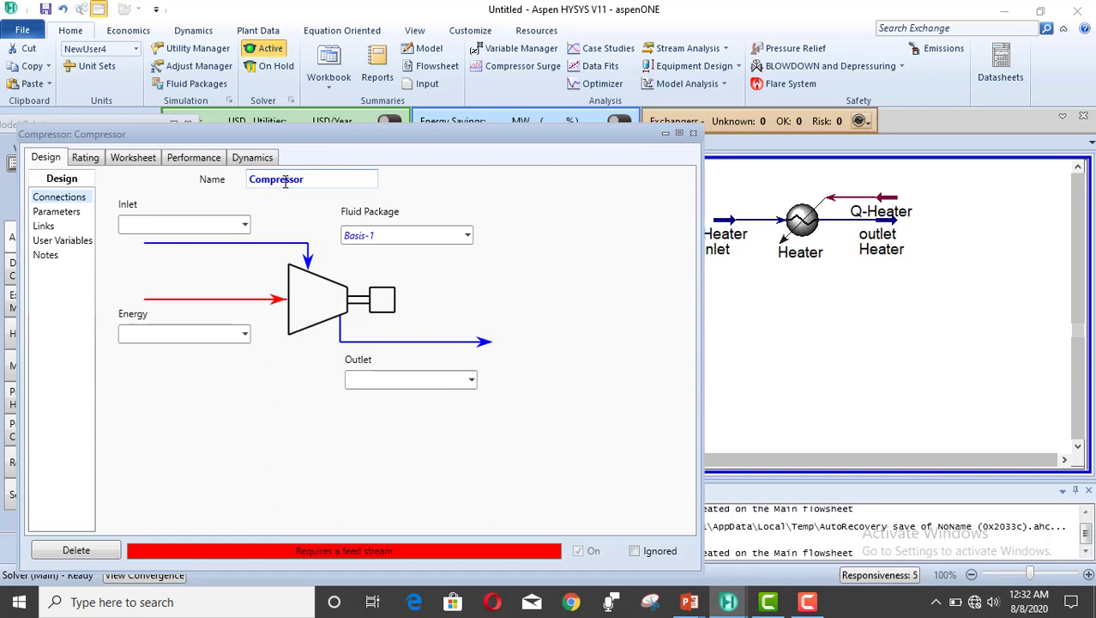
Connect the compressor to inlet stream Feed in, outlet stream product and energy stream Q-Compressor
{"action": "type", "text": "Feed in"}
{"action": "key", "text": "Return"}
{"action": "type", "text": "product"}
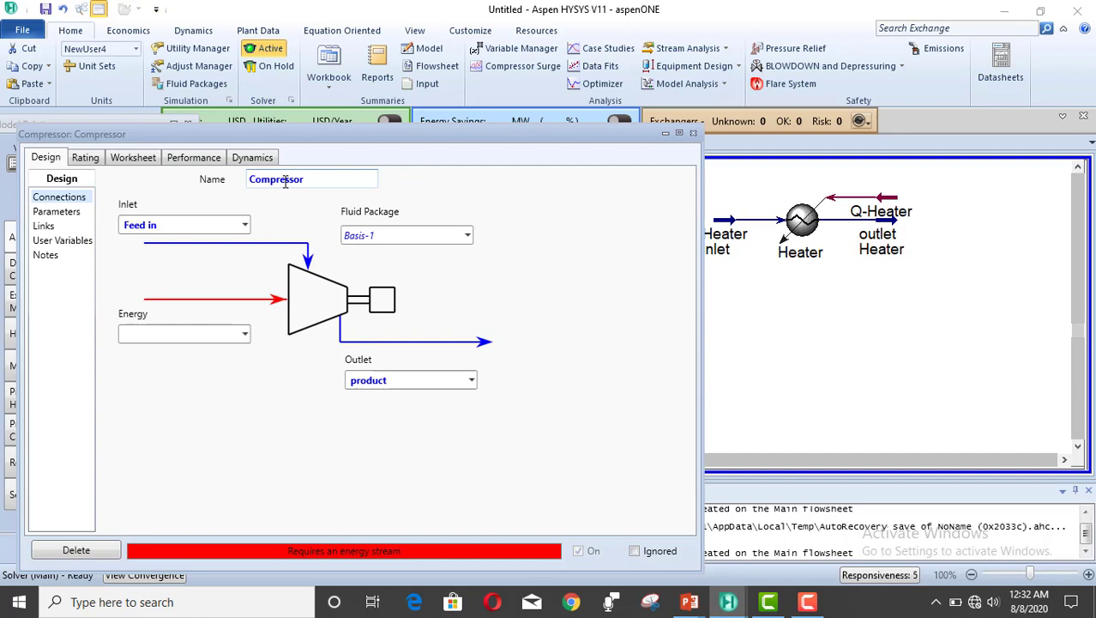
{"action": "type", "text": "Q-Compressor"}
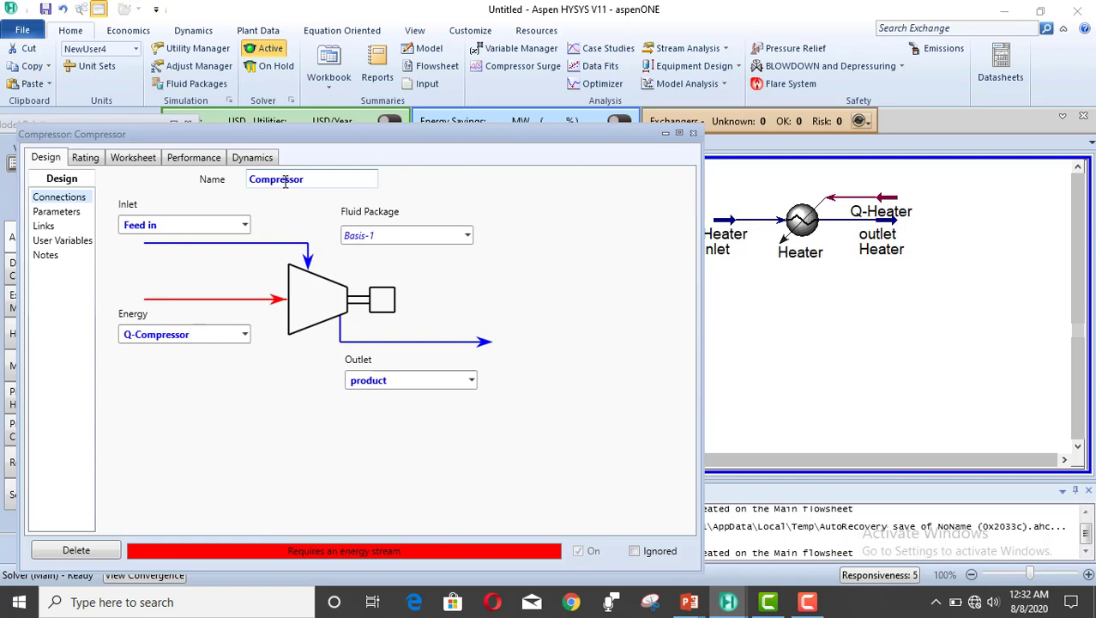
{"action": "key", "text": "Return"}
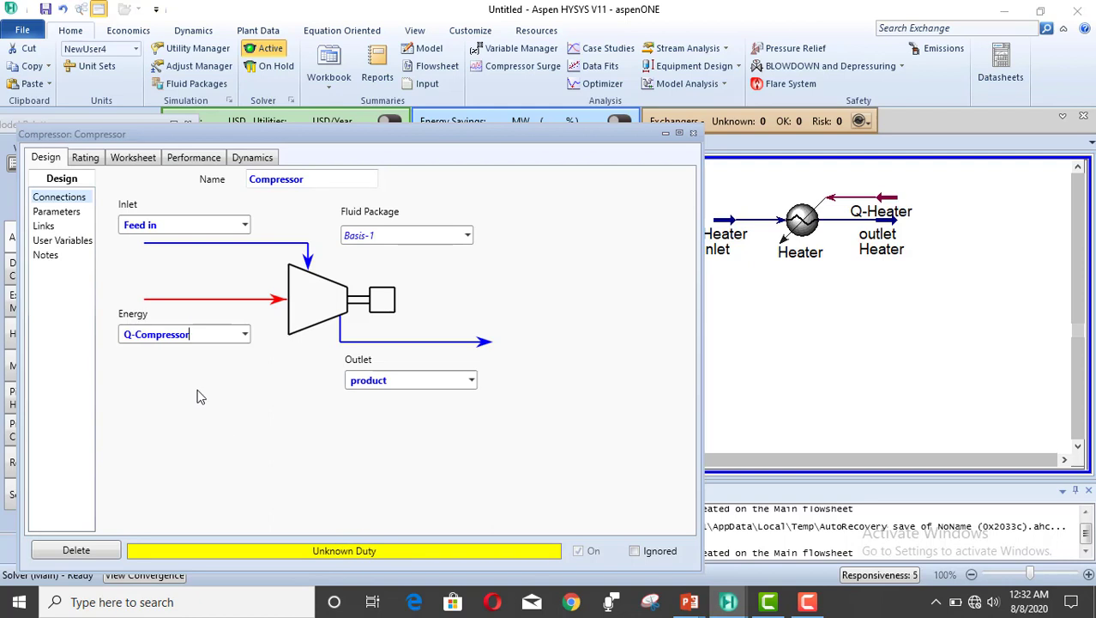
Set the Feed in stream's temperature to 25 C, pressure to 100 kPa and mass flow to 100 kg/h in the compressor's worksheet
{"action": "left_click", "coordinate": [137, 163]}
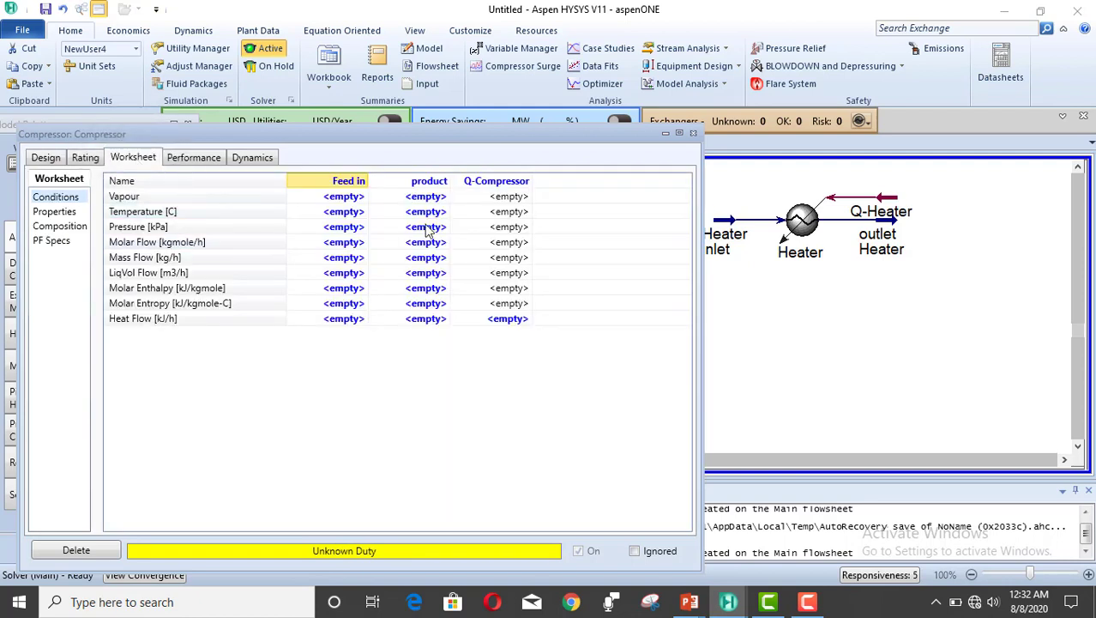
{"action": "left_click", "coordinate": [331, 214]}
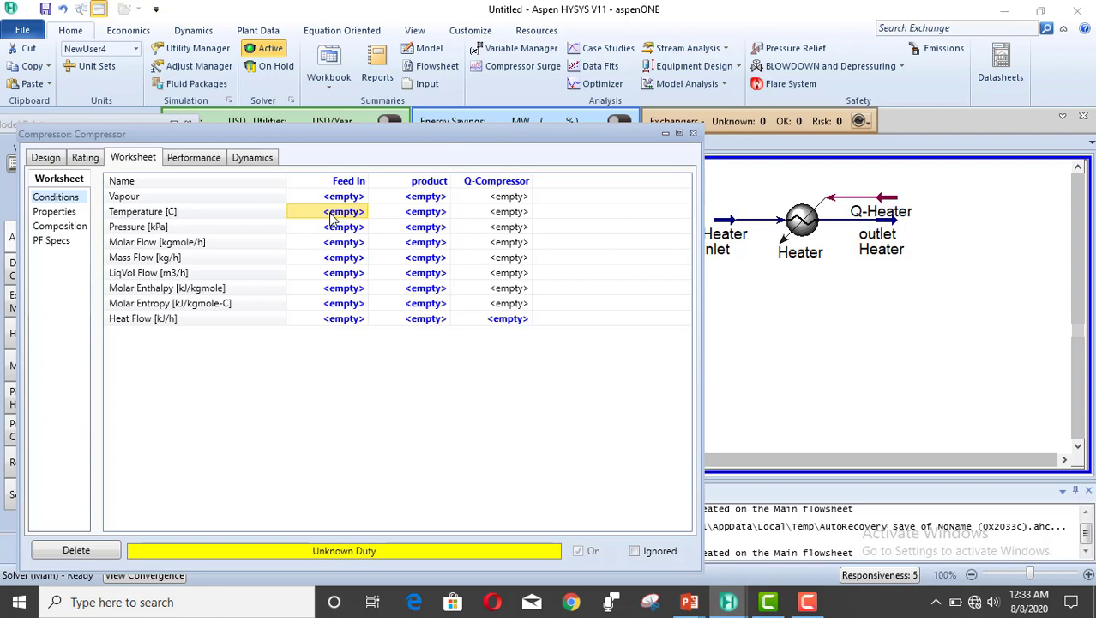
{"action": "type", "text": "25"}
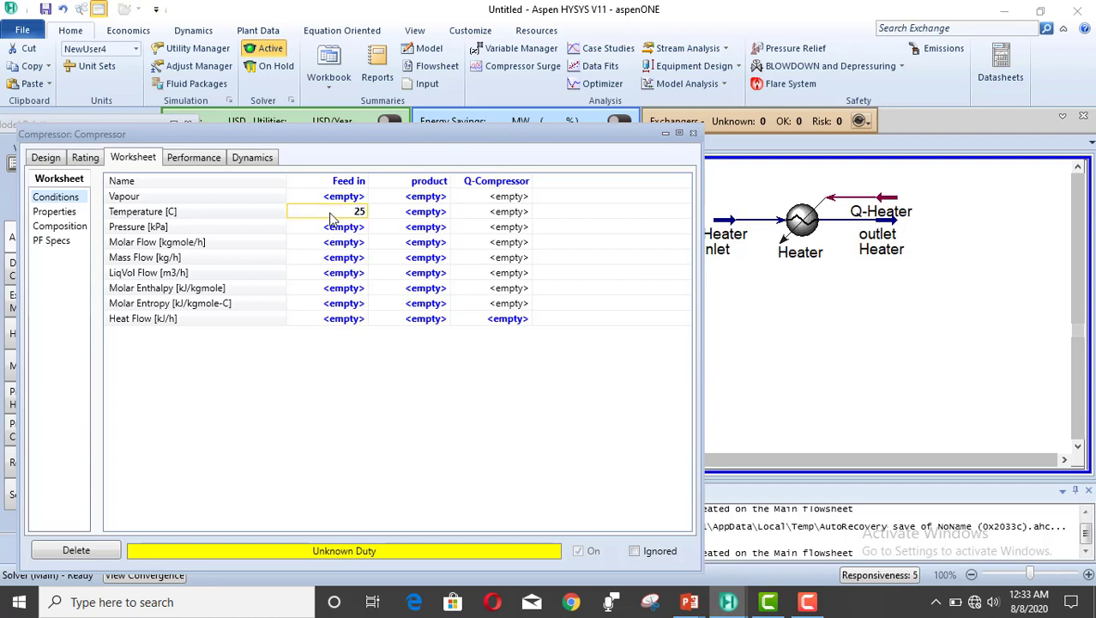
{"action": "key", "text": "Return"}
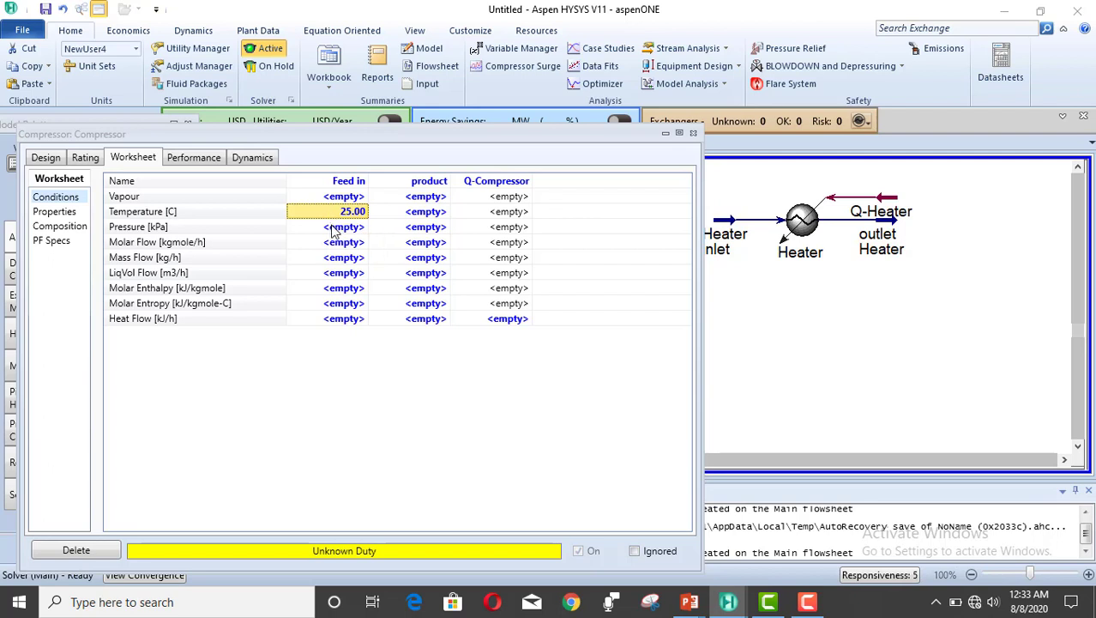
{"action": "left_click", "coordinate": [334, 228]}
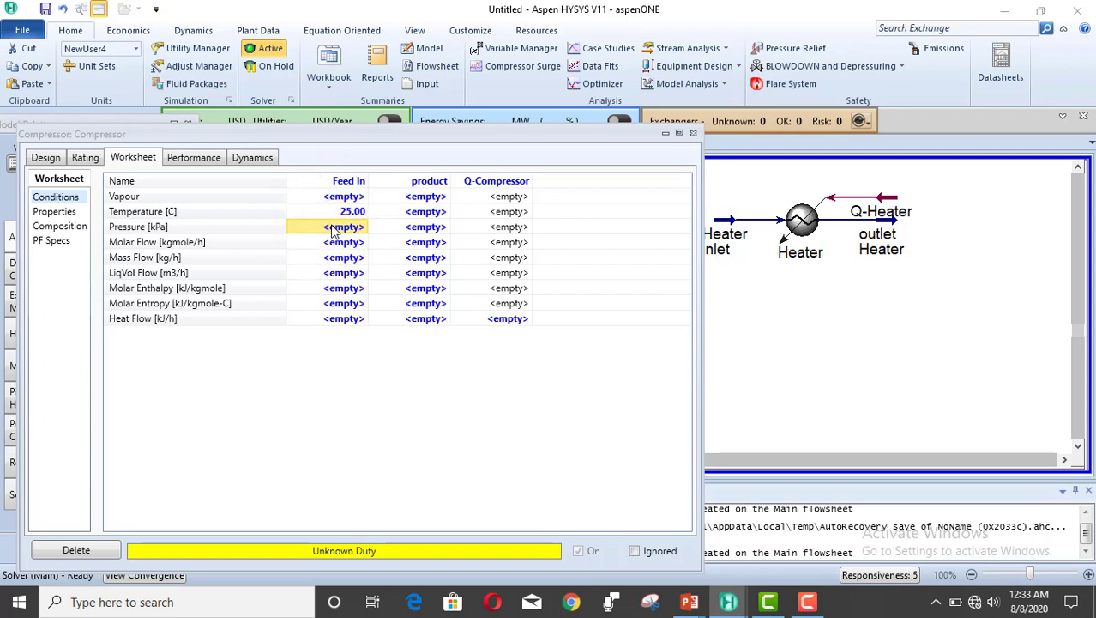
{"action": "type", "text": "1"}
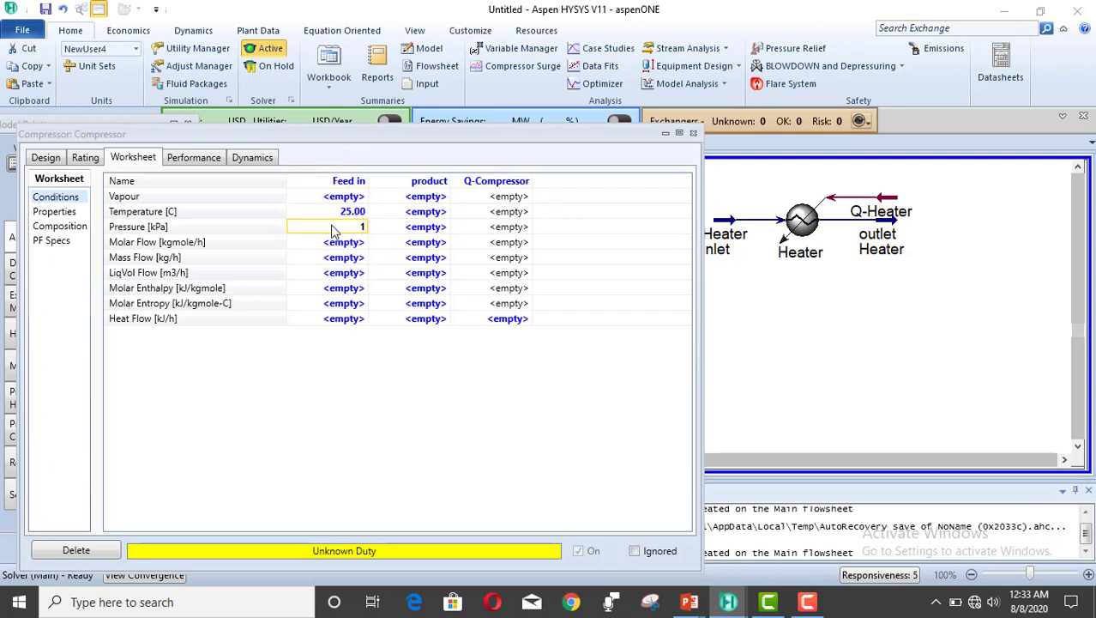
{"action": "type", "text": "00"}
{"action": "key", "text": "Return"}
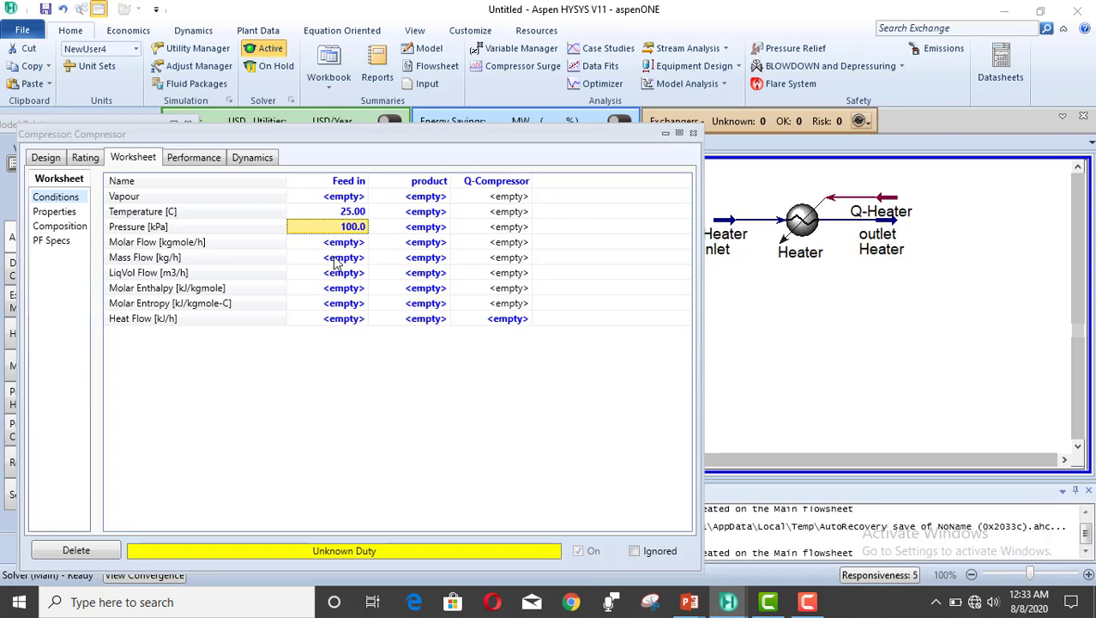
{"action": "left_click", "coordinate": [337, 259]}
{"action": "type", "text": "100"}
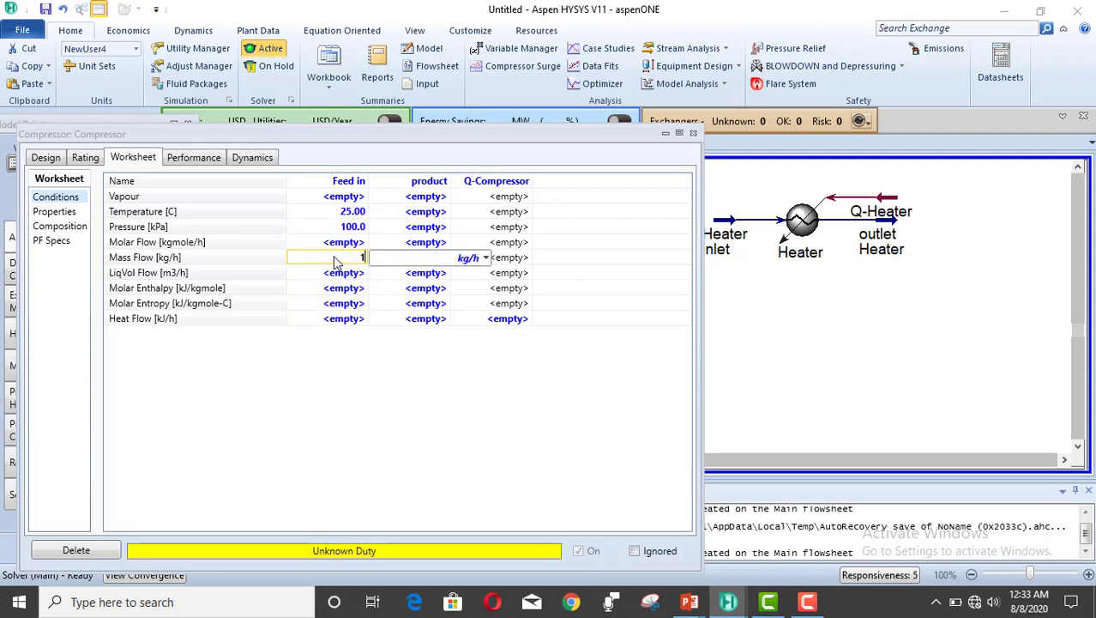
{"action": "key", "text": "Return"}
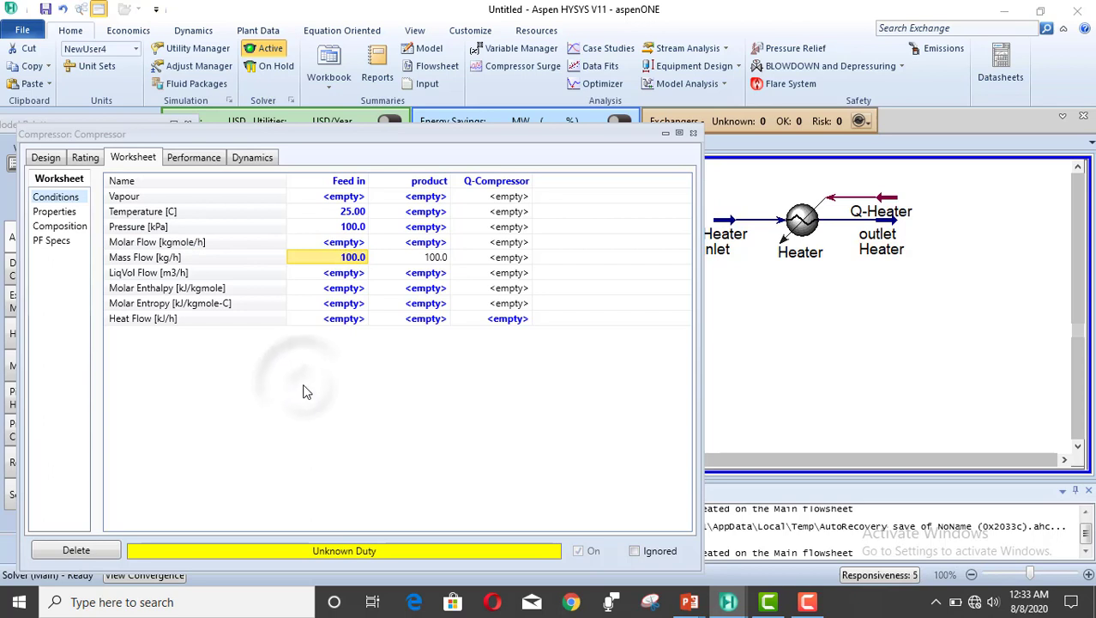
Set the Feed in stream's composition to mole fractions of 0.5 methane and 0.5 ethane
{"action": "left_click", "coordinate": [67, 228]}
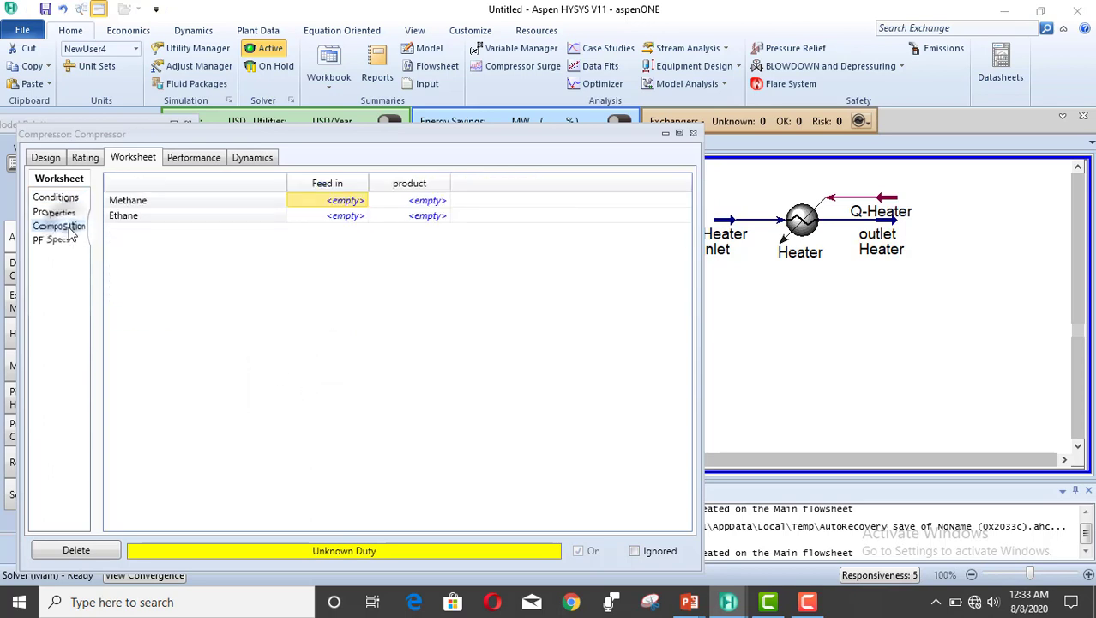
{"action": "left_click", "coordinate": [346, 202]}
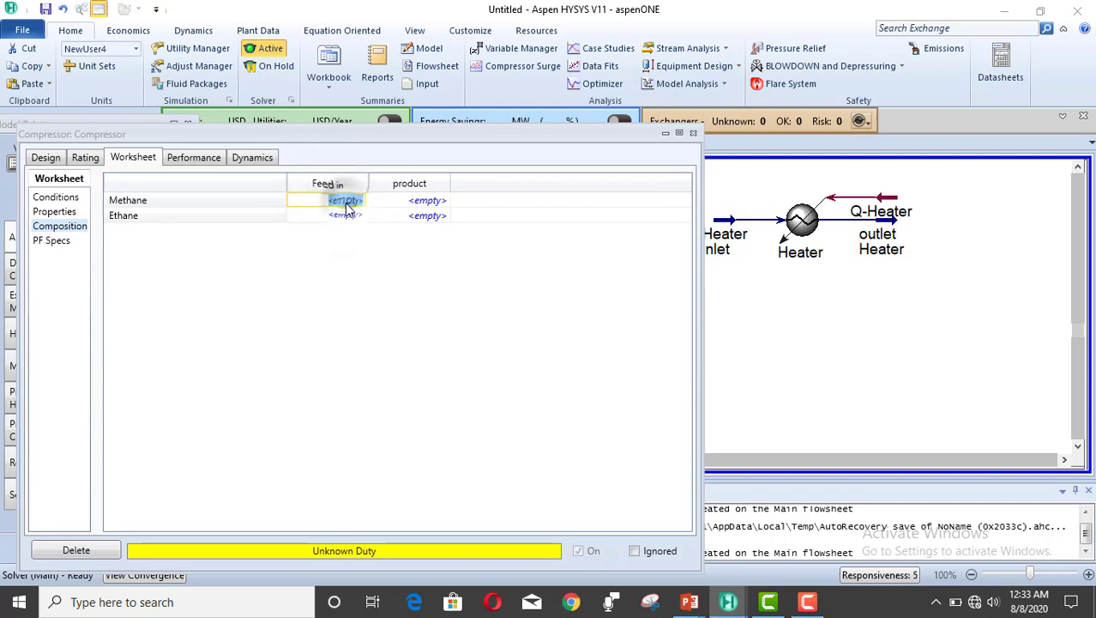
{"action": "type", "text": "7"}
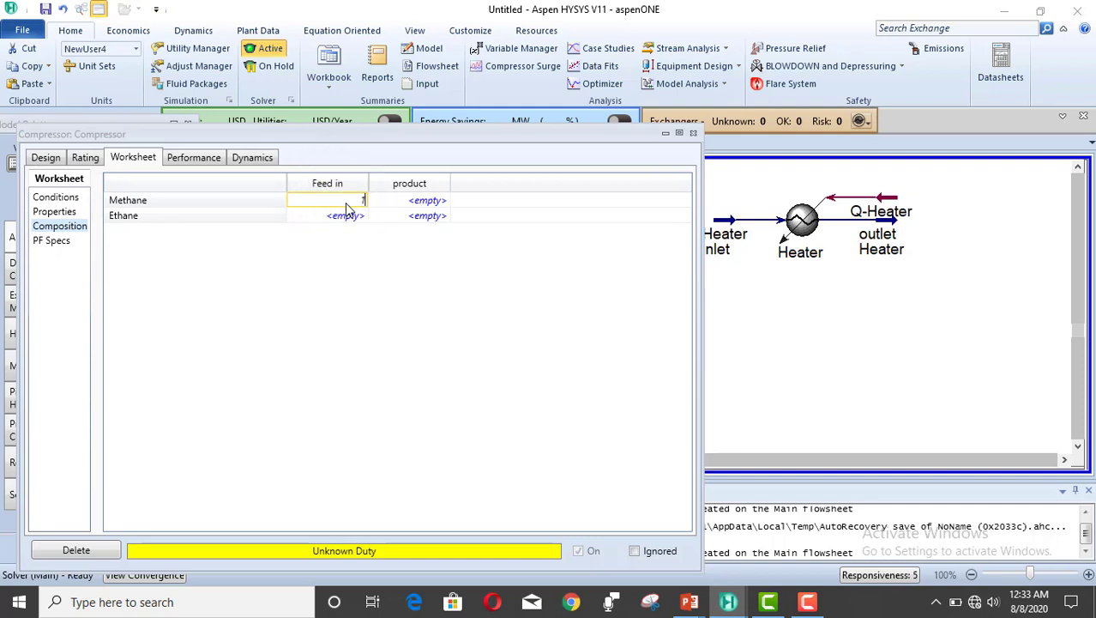
{"action": "key", "text": "Return"}
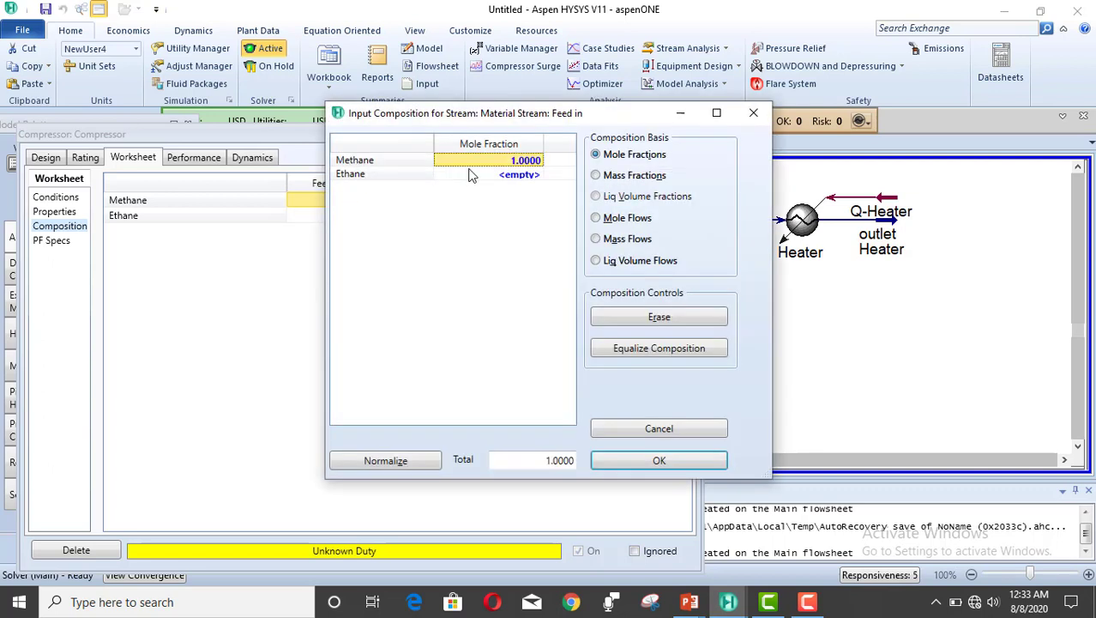
{"action": "left_click", "coordinate": [489, 162]}
{"action": "key", "text": "BackSpace"}
{"action": "type", "text": ".5"}
{"action": "key", "text": "Return"}
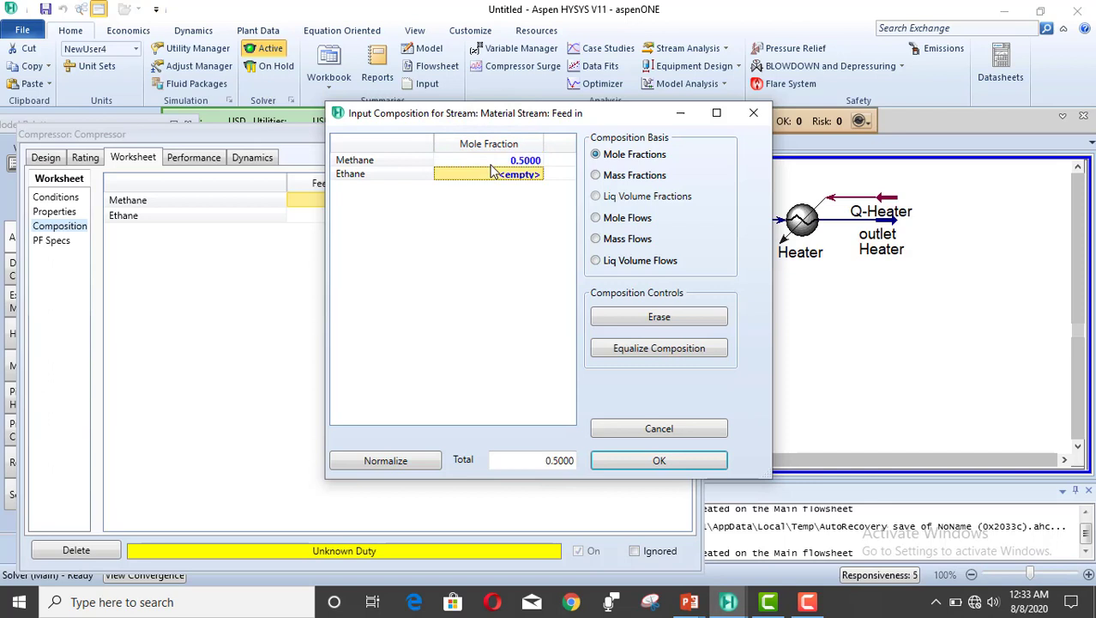
{"action": "type", "text": ".5"}
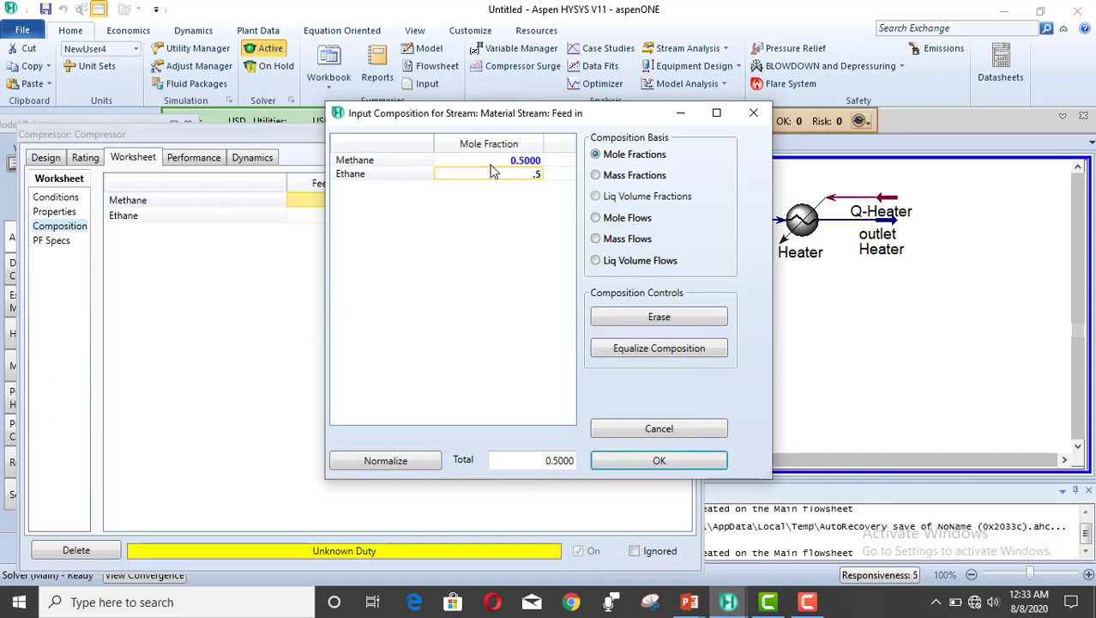
{"action": "key", "text": "Return"}
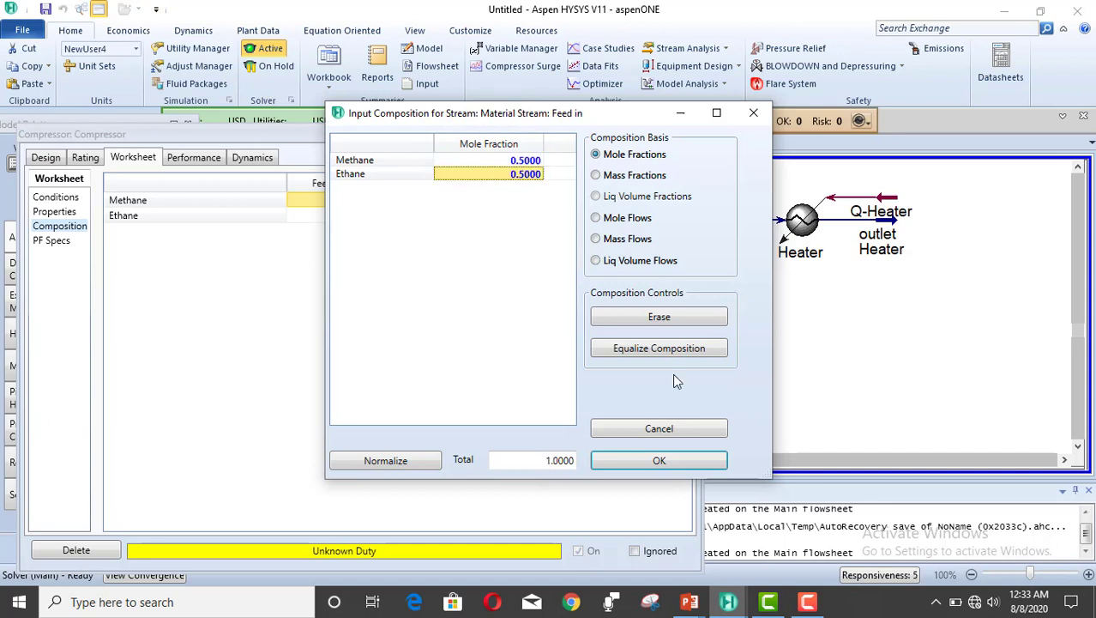
{"action": "left_click", "coordinate": [675, 467]}
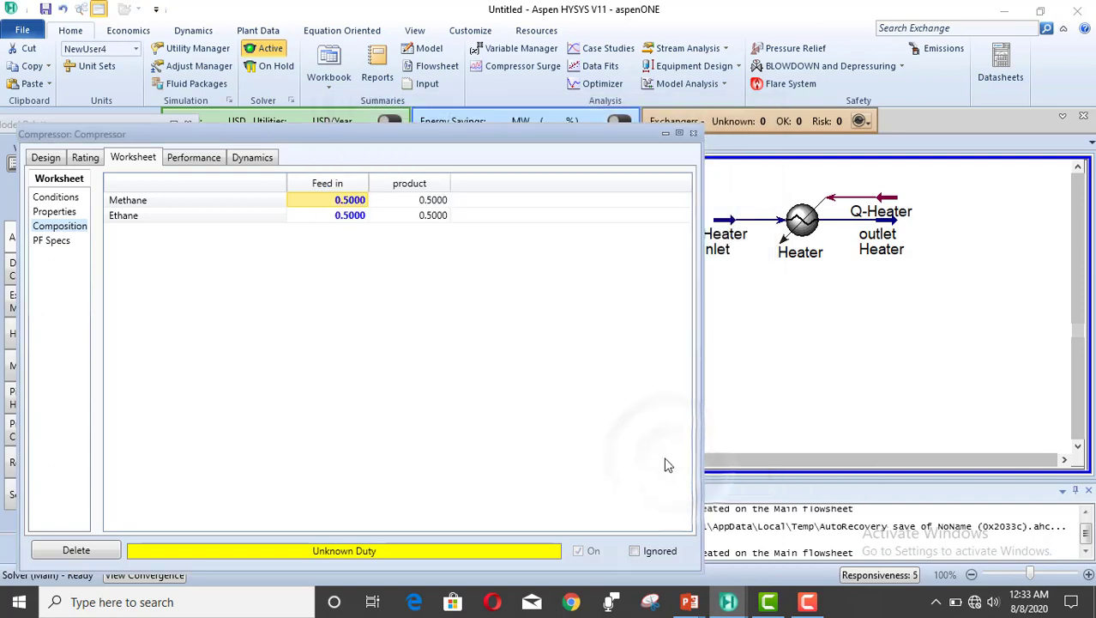
Move the compressor's window clear of its flowsheet block and set Delta P to 200 kPa in the design parameters
{"action": "left_click_drag", "start_coordinate": [420, 133], "coordinate": [739, 164]}
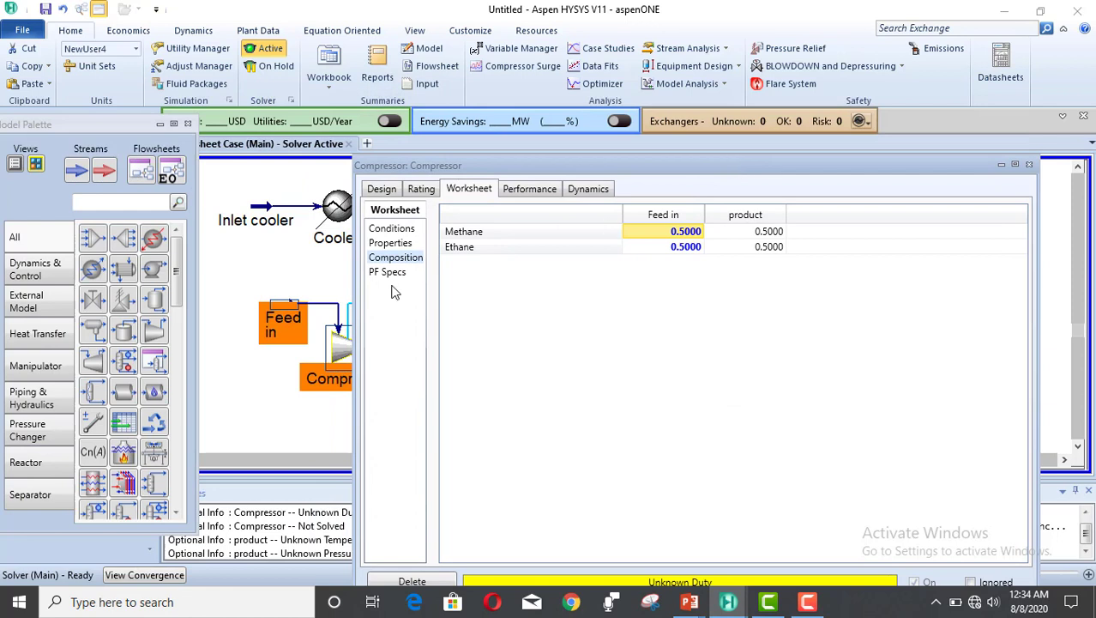
{"action": "left_click", "coordinate": [382, 189]}
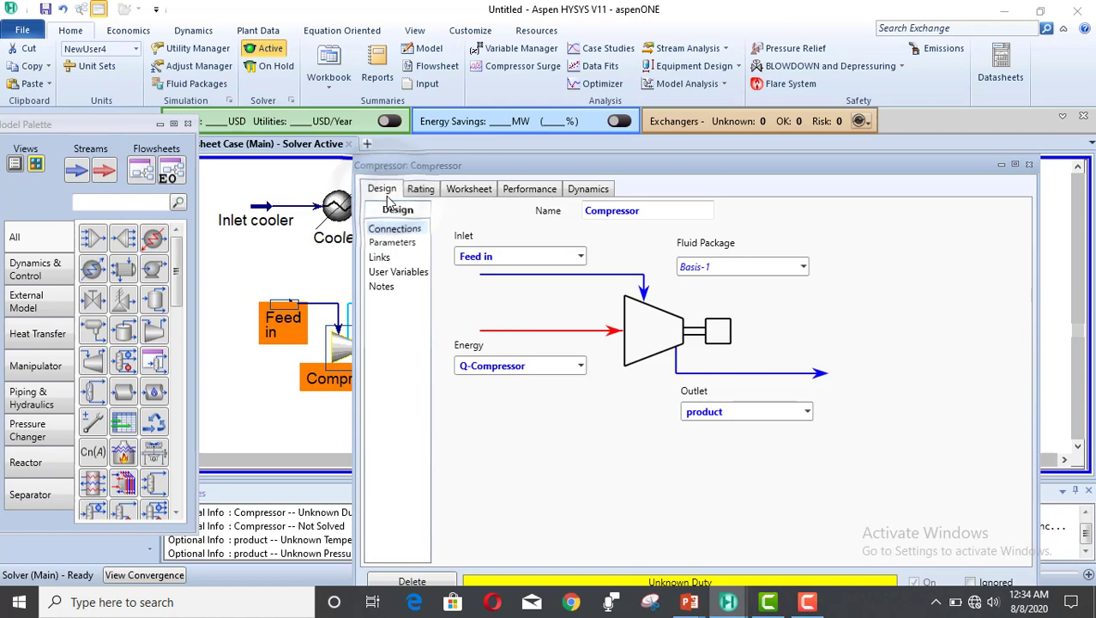
{"action": "left_click", "coordinate": [391, 243]}
{"action": "left_click_drag", "start_coordinate": [712, 167], "coordinate": [697, 91]}
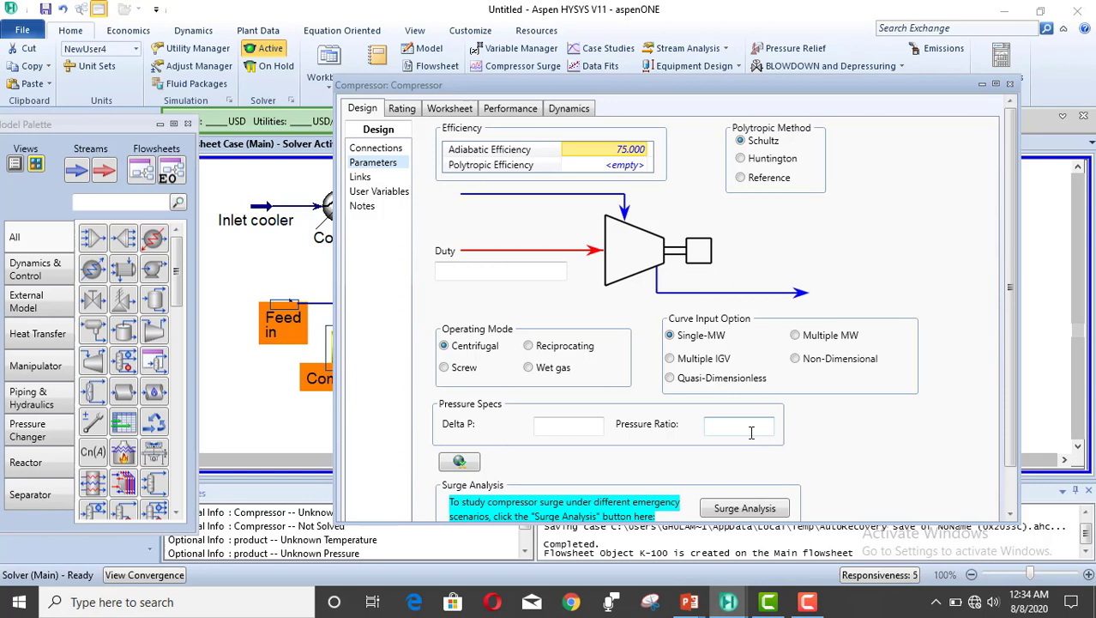
{"action": "left_click", "coordinate": [575, 429]}
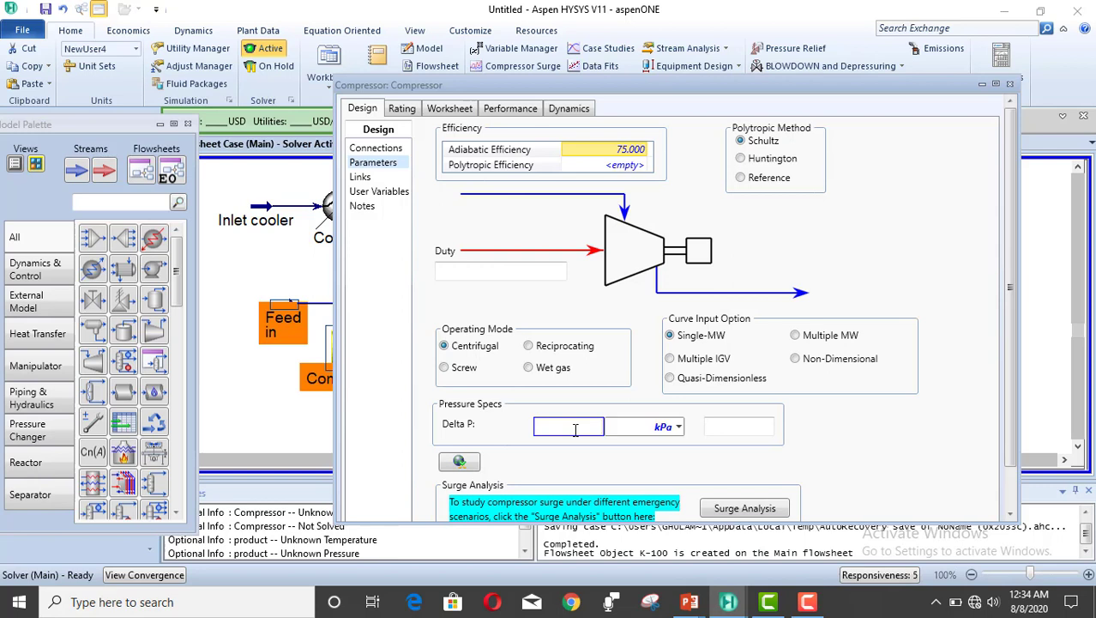
{"action": "type", "text": "200"}
{"action": "key", "text": "Return"}
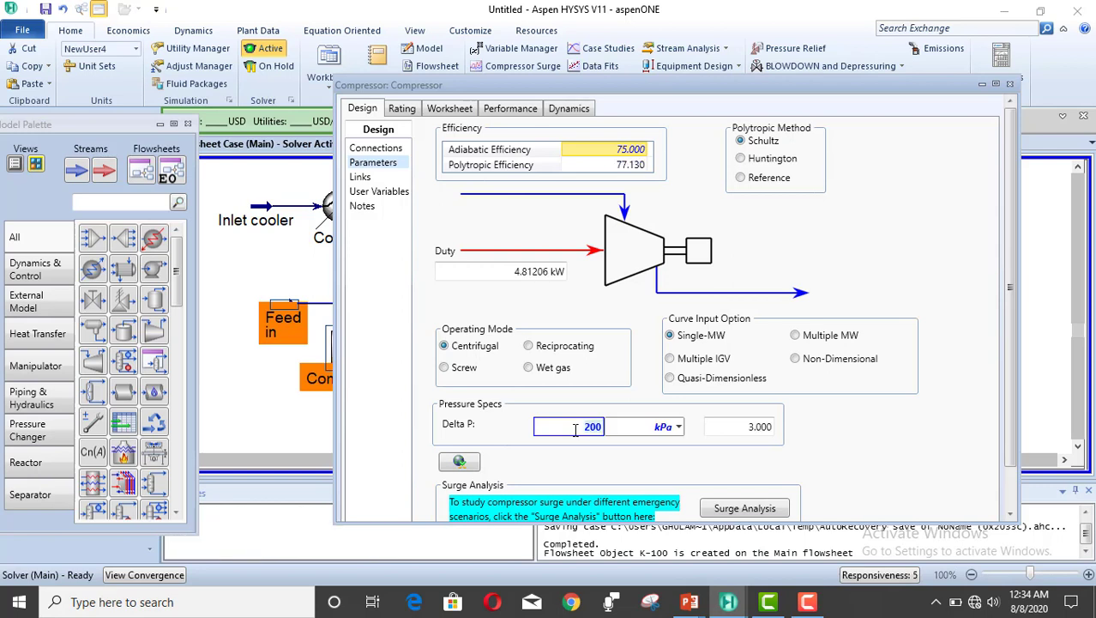
Move the compressor's window up and set its adiabatic efficiency to 60 in the design parameters
{"action": "left_click", "coordinate": [660, 83]}
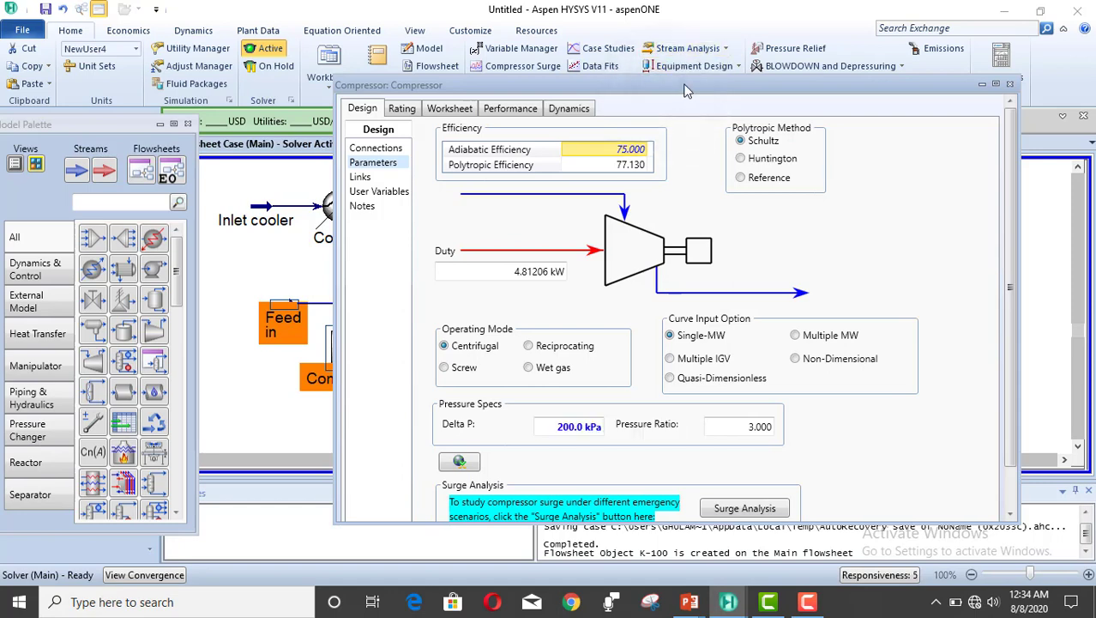
{"action": "left_click_drag", "start_coordinate": [661, 85], "coordinate": [665, 29]}
{"action": "left_click_drag", "start_coordinate": [991, 240], "coordinate": [1005, 360]}
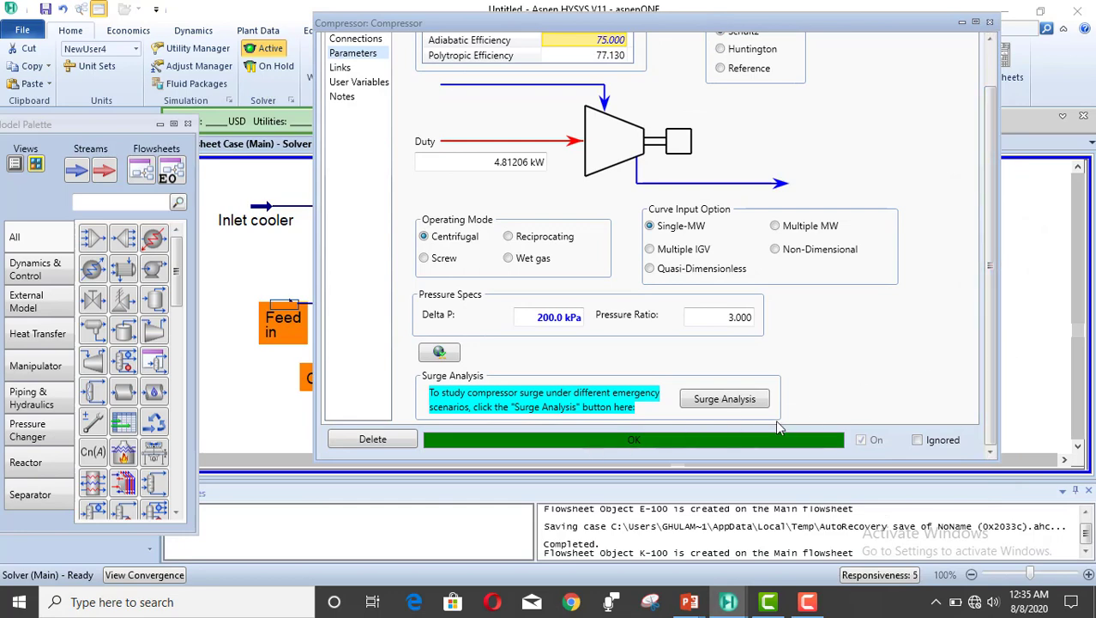
{"action": "left_click_drag", "start_coordinate": [993, 330], "coordinate": [989, 246]}
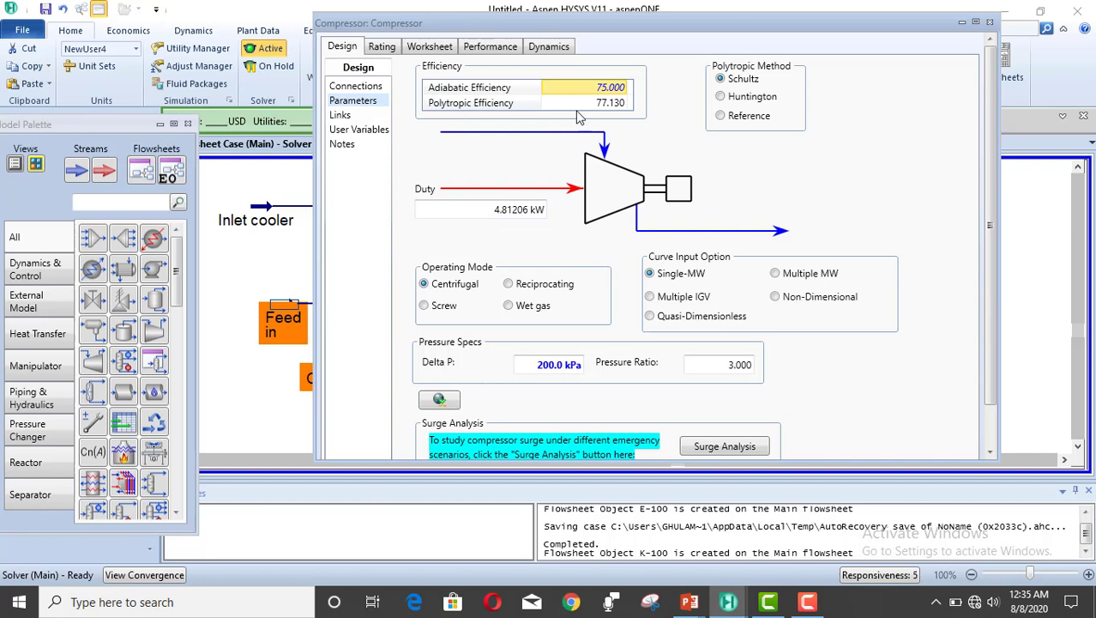
{"action": "left_click", "coordinate": [588, 84]}
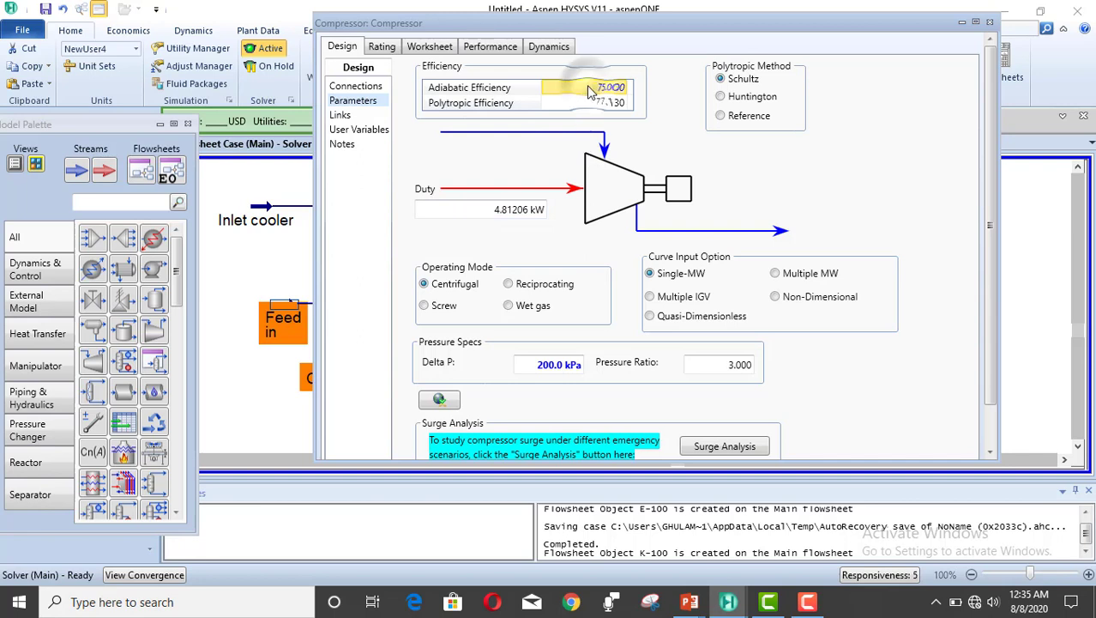
{"action": "type", "text": "60"}
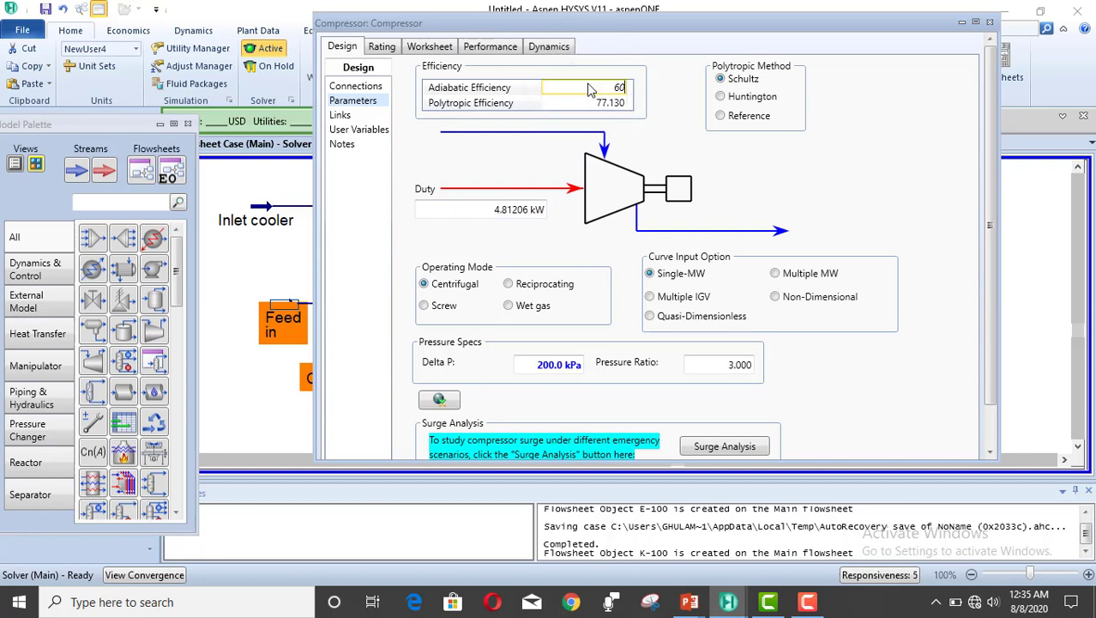
{"action": "key", "text": "Return"}
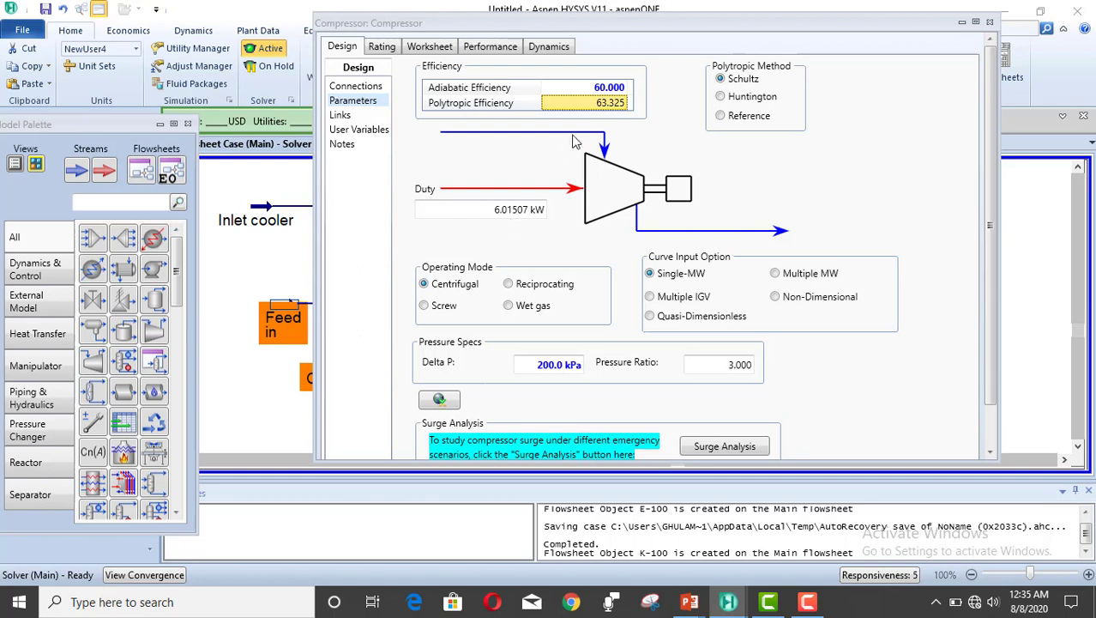
Set the compressor's adiabatic efficiency to 90 and check the effect on its duty
{"action": "left_click", "coordinate": [588, 89]}
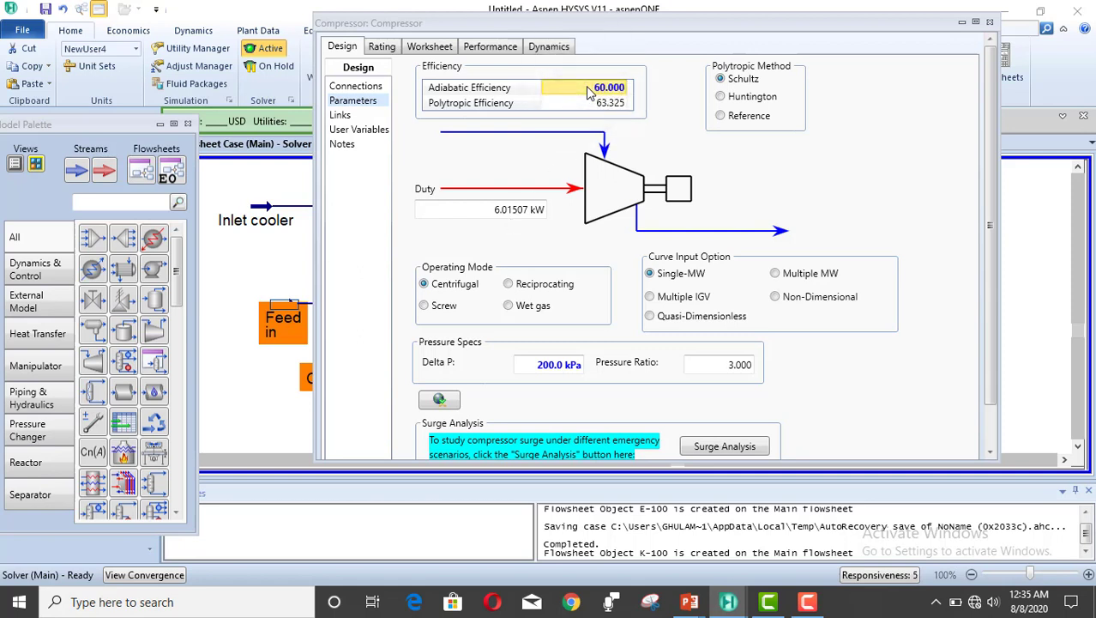
{"action": "type", "text": "90"}
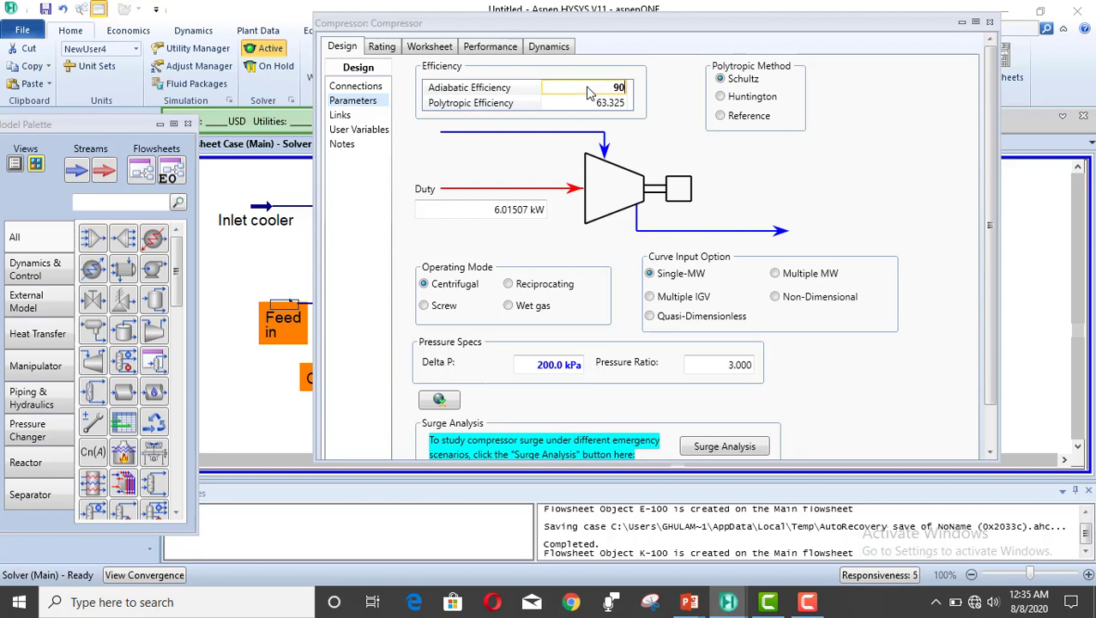
{"action": "key", "text": "Return"}
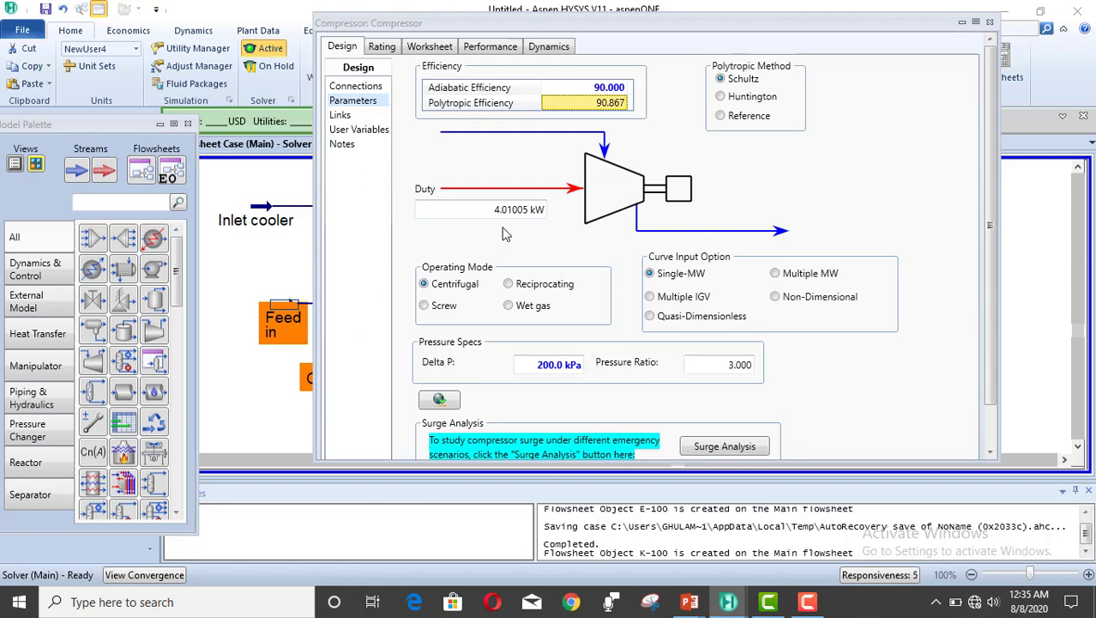
{"action": "mouse_move", "coordinate": [507, 221]}
Set the compressor's adiabatic efficiency back to 75
{"action": "left_click", "coordinate": [597, 90]}
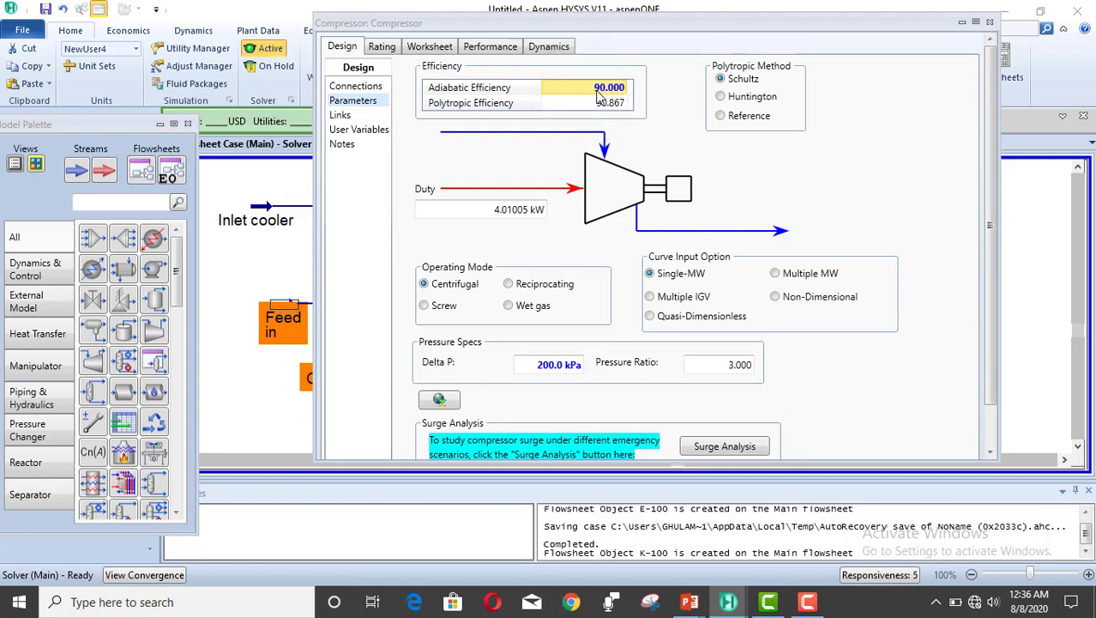
{"action": "type", "text": "75"}
{"action": "key", "text": "Return"}
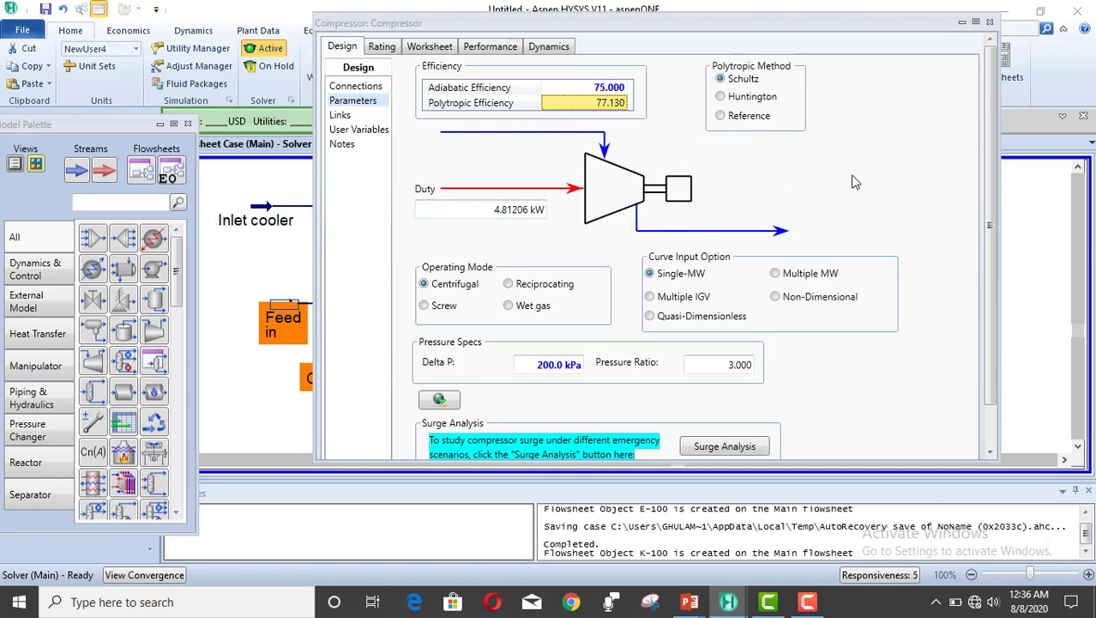
Review the properties and conditions of the compressor's feed and product streams in its worksheet
{"action": "left_click", "coordinate": [419, 48]}
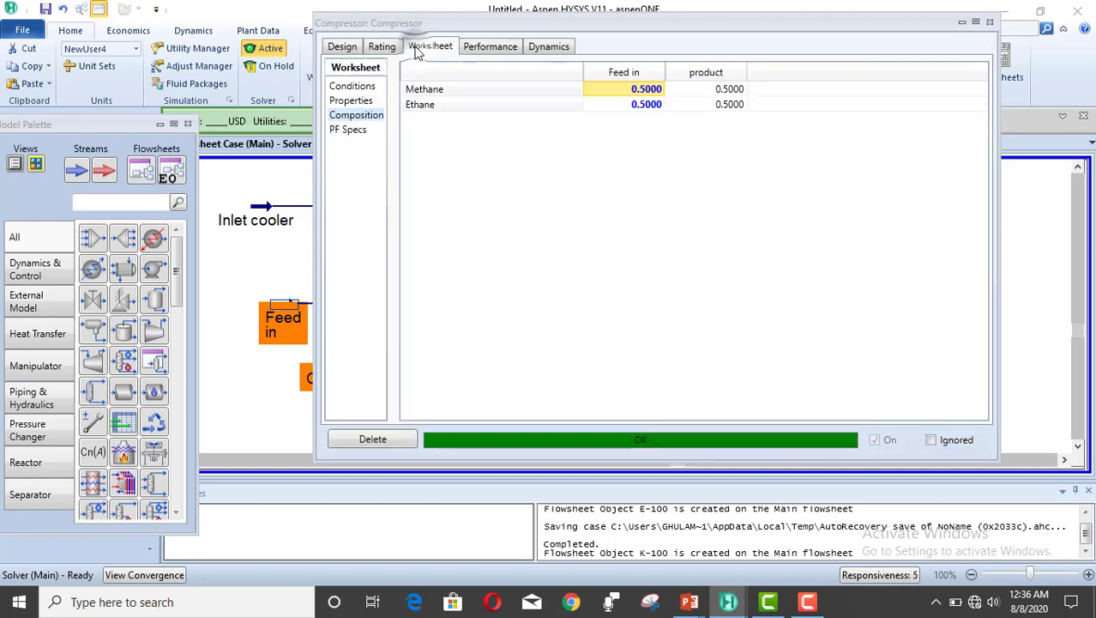
{"action": "left_click", "coordinate": [360, 100]}
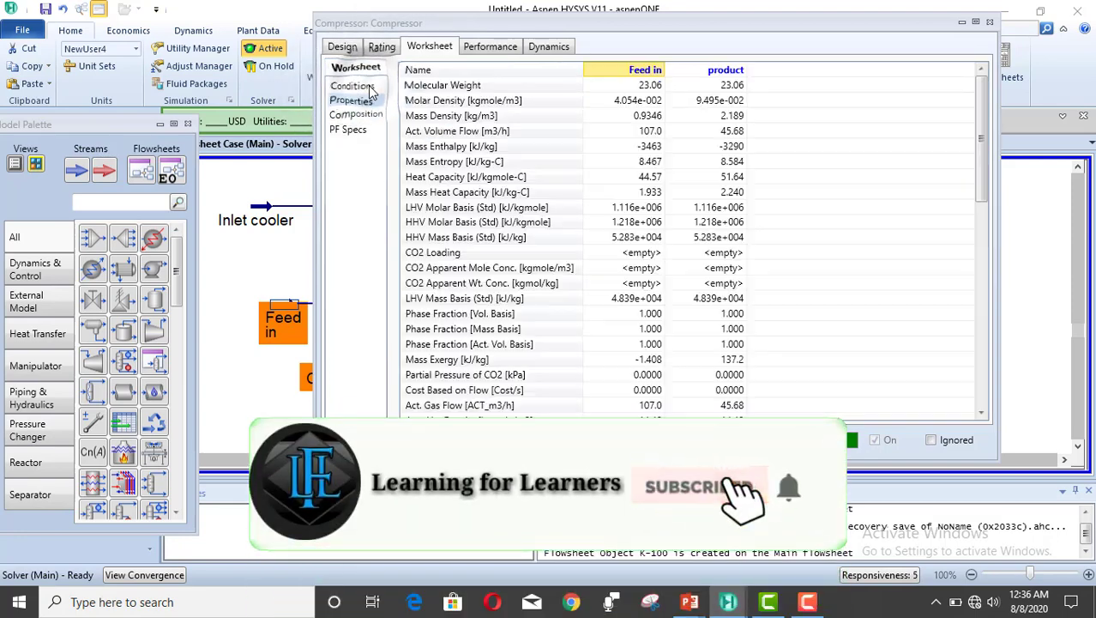
{"action": "left_click", "coordinate": [369, 87]}
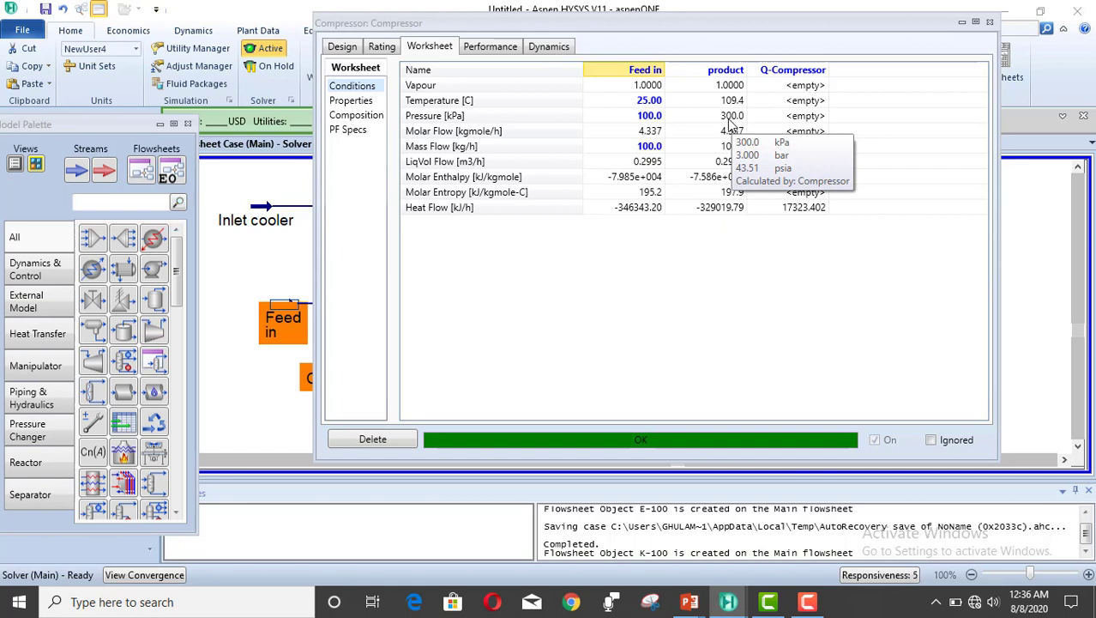
Clear the Delta P specification in the compressor's design parameters
{"action": "left_click", "coordinate": [344, 48]}
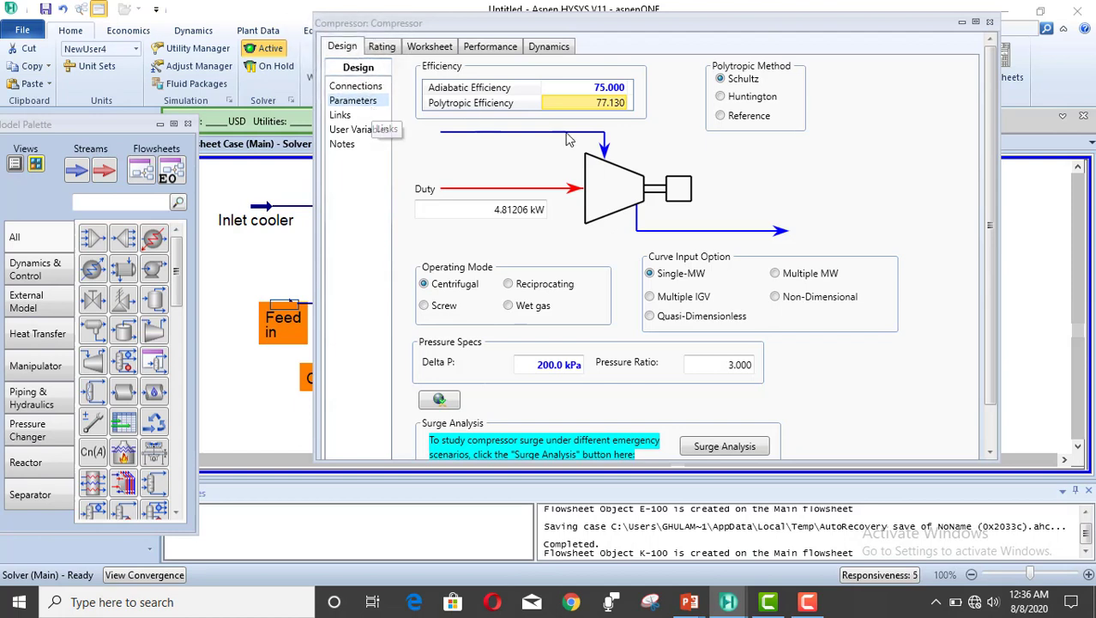
{"action": "left_click", "coordinate": [534, 365]}
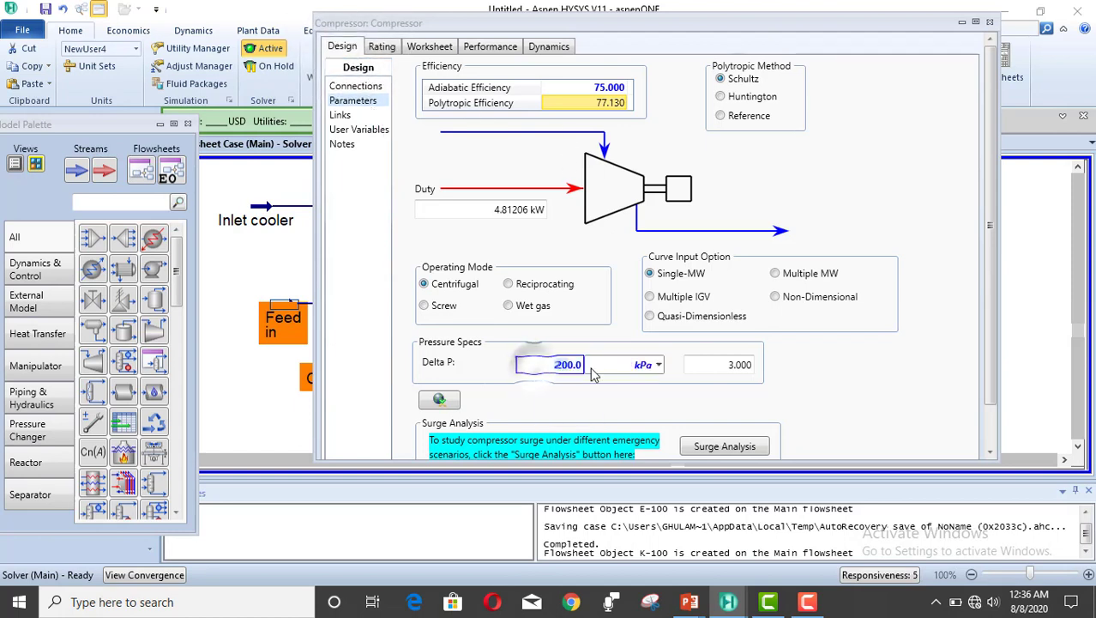
{"action": "key", "text": "BackSpace"}
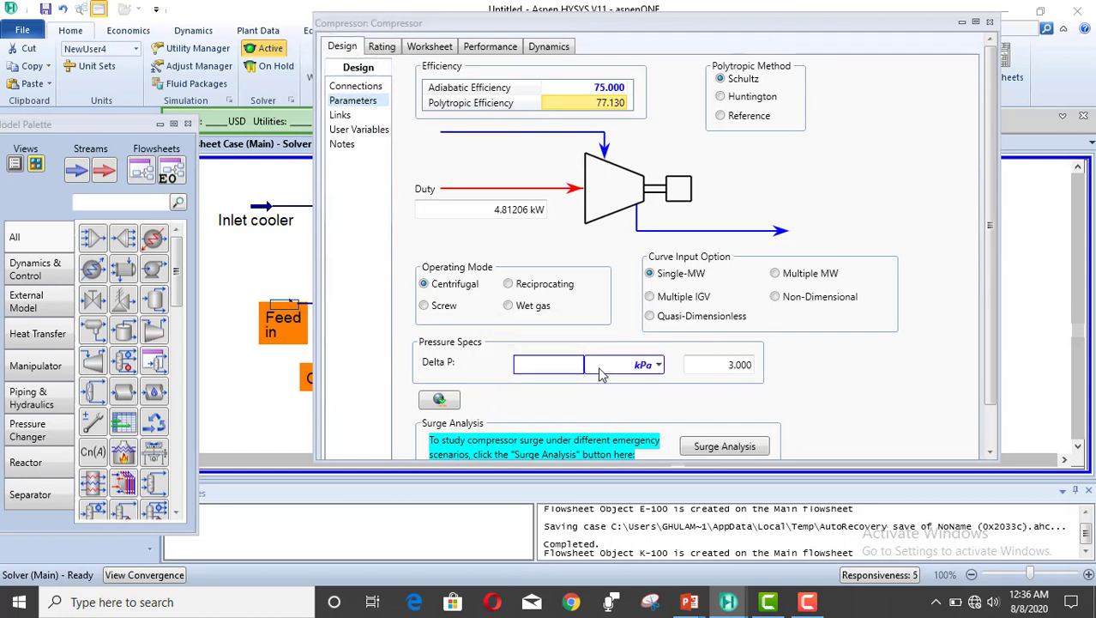
{"action": "left_click", "coordinate": [819, 396]}
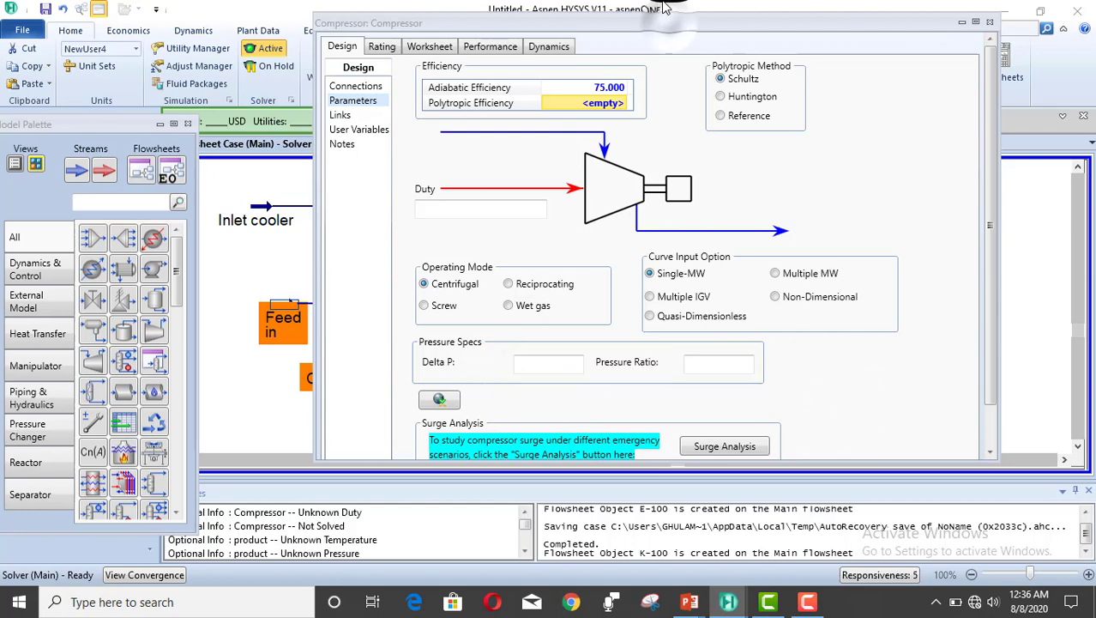
Maximize the compressor's window, set the product stream's pressure to 300 kPa in the worksheet, and close the window after checking the design parameters
{"action": "left_click_drag", "start_coordinate": [669, 24], "coordinate": [663, 1]}
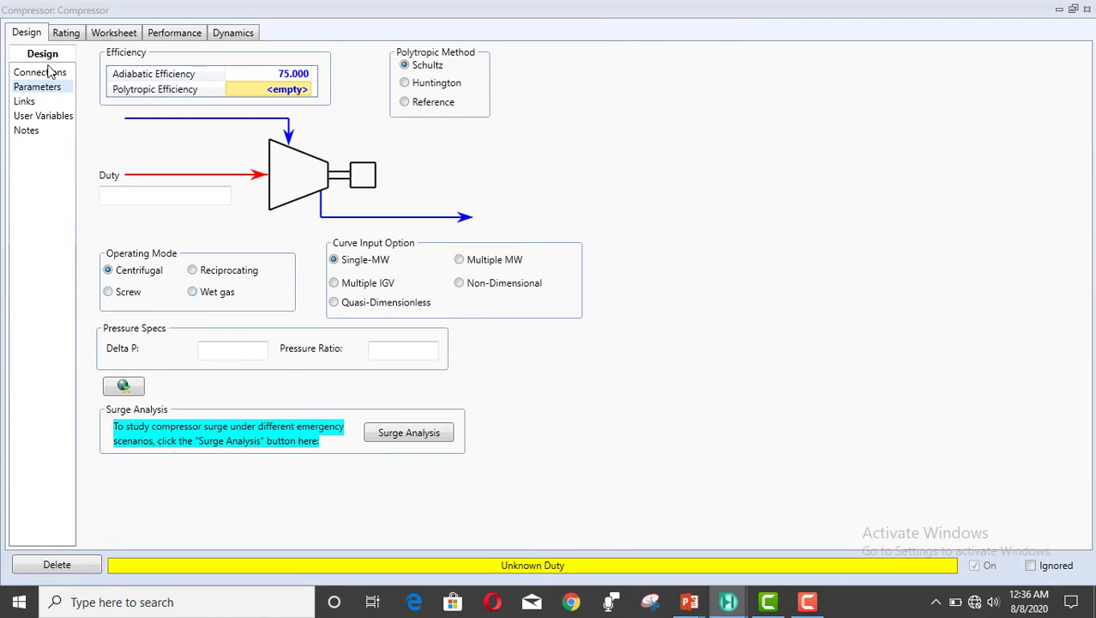
{"action": "left_click", "coordinate": [109, 33]}
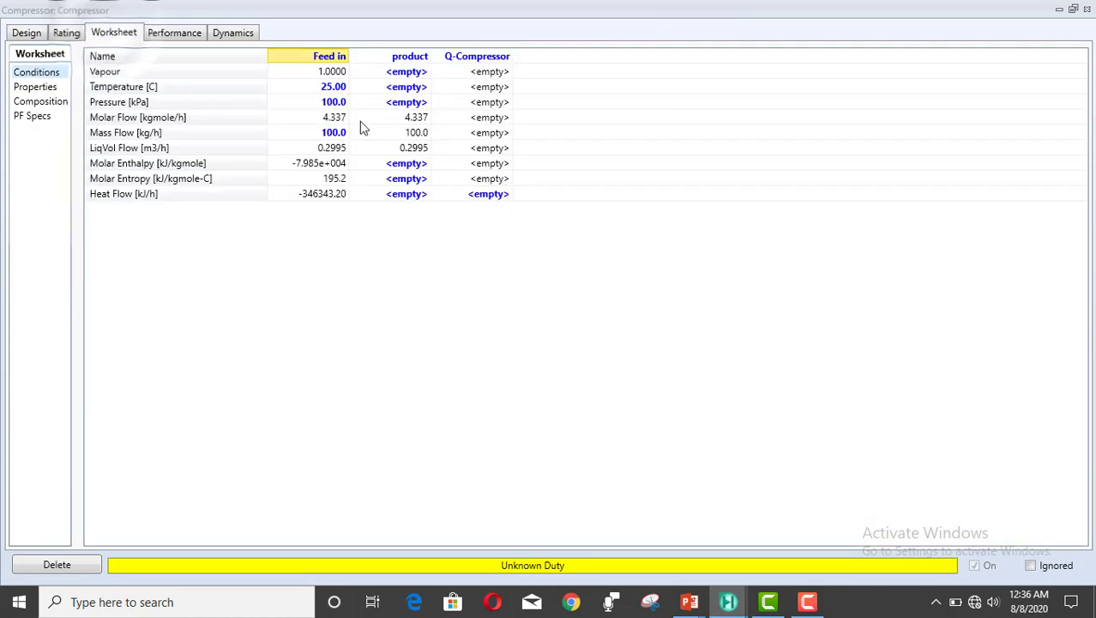
{"action": "left_click", "coordinate": [407, 106]}
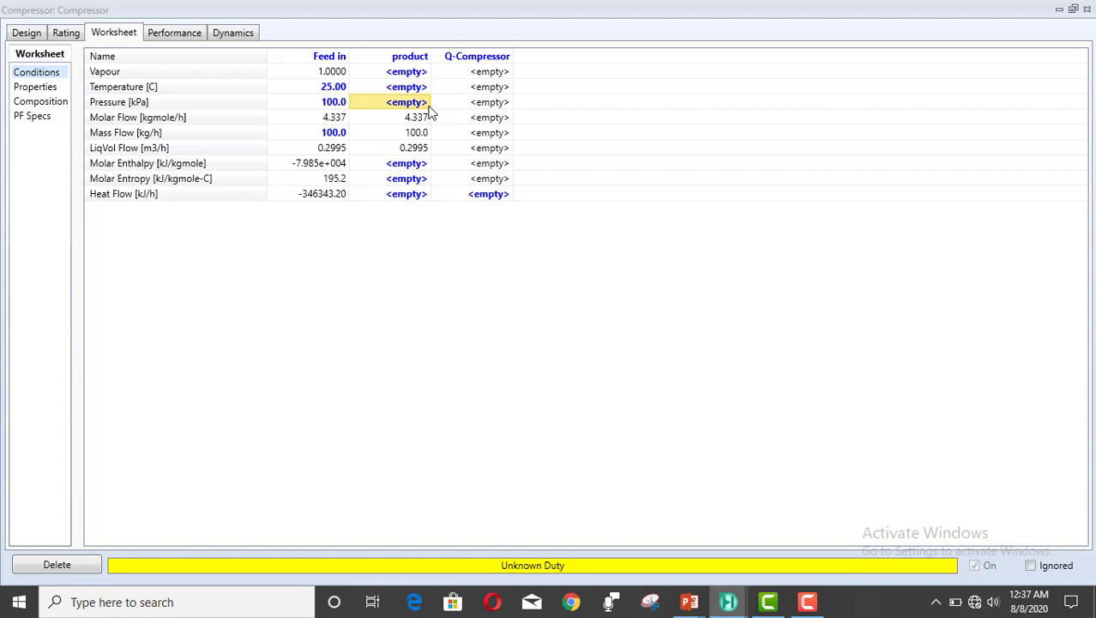
{"action": "type", "text": "300"}
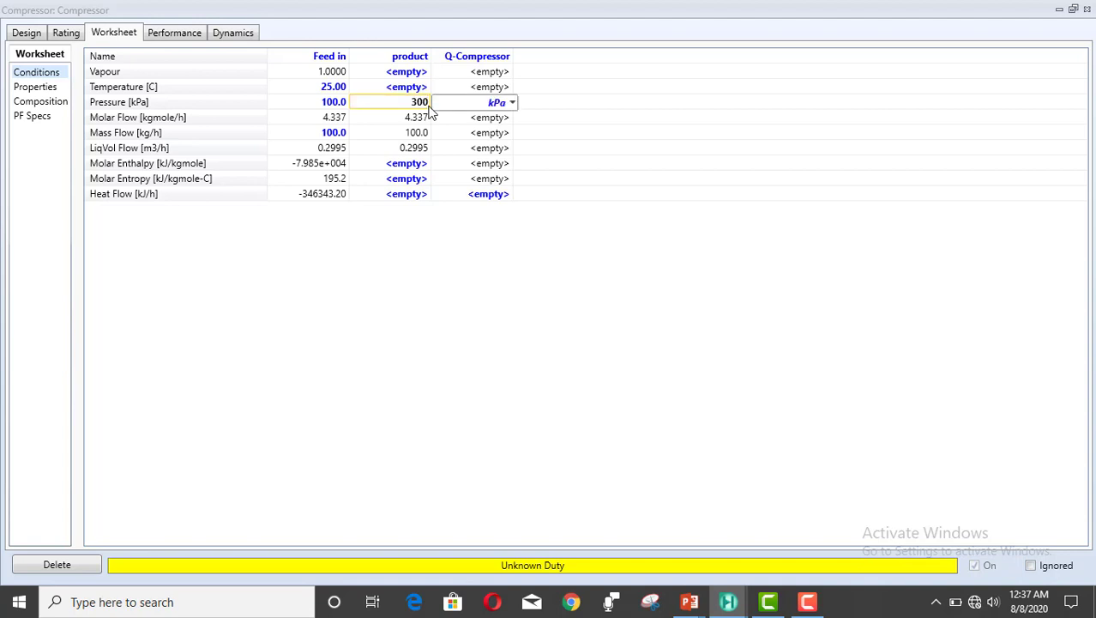
{"action": "key", "text": "Return"}
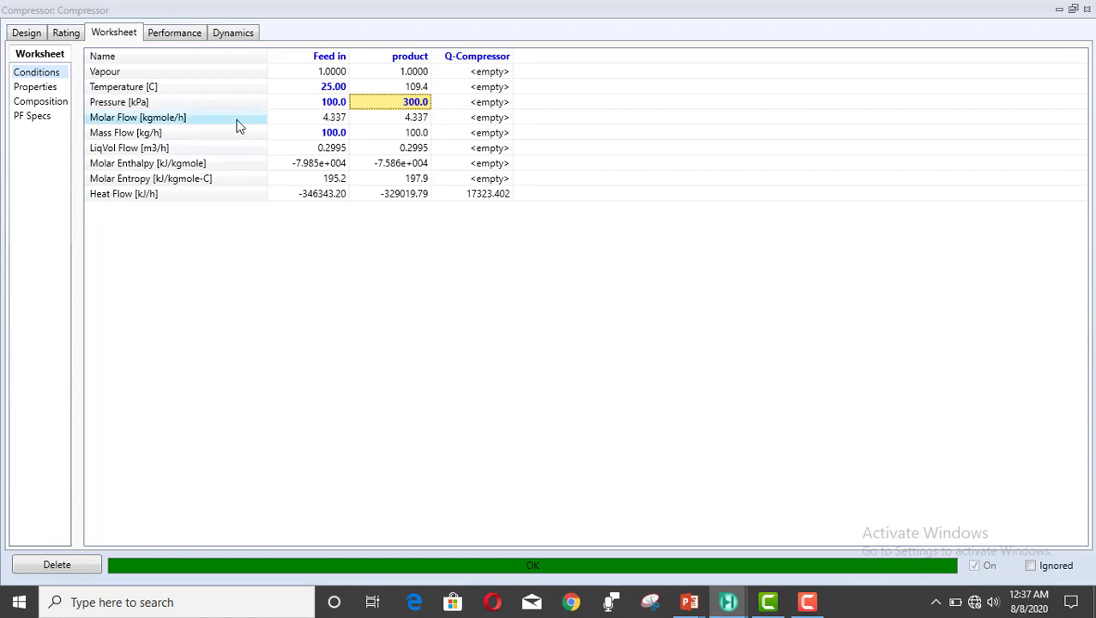
{"action": "left_click", "coordinate": [36, 37]}
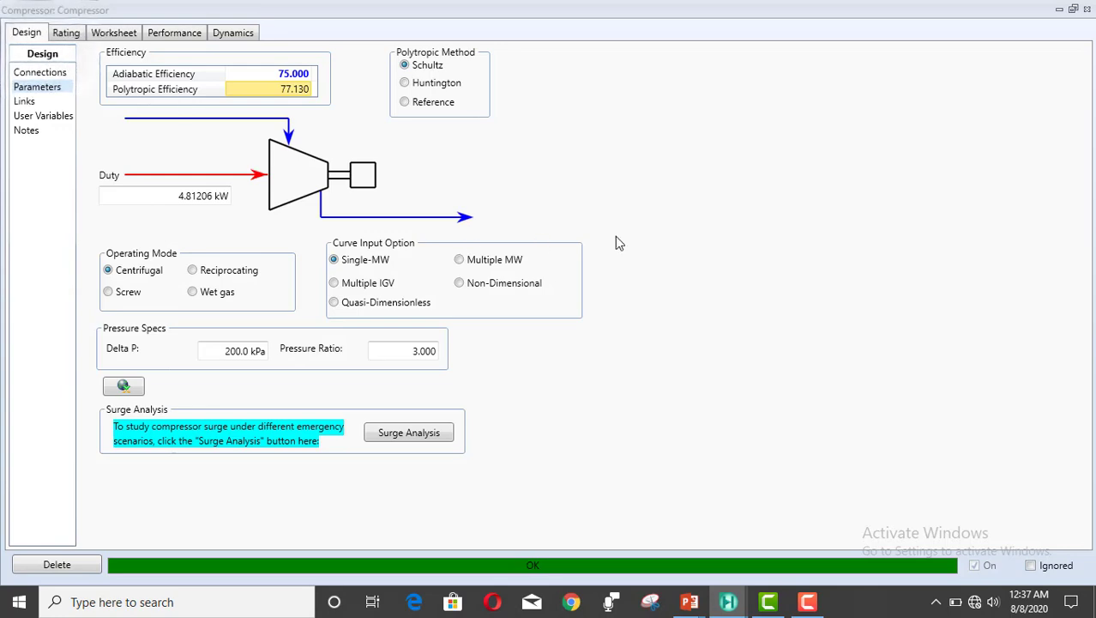
{"action": "left_click", "coordinate": [1087, 10]}
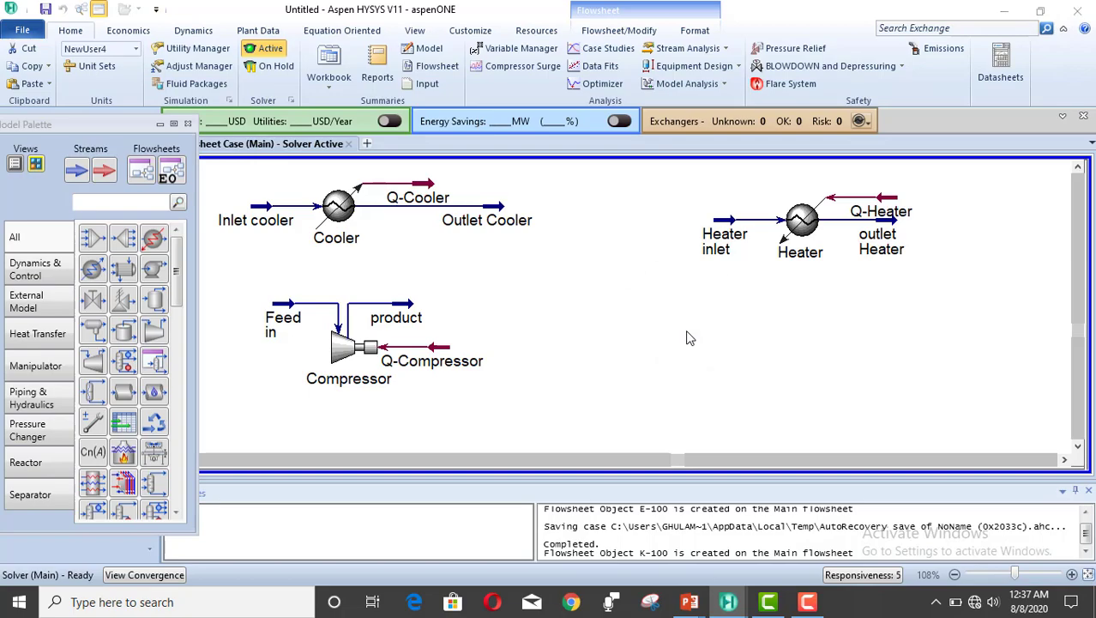
Switch to the presentation to reread the compressor and valve problem statement, and return to Aspen HYSYS
{"action": "key", "text": "alt+Tab"}
{"action": "key", "text": "alt+Tab"}
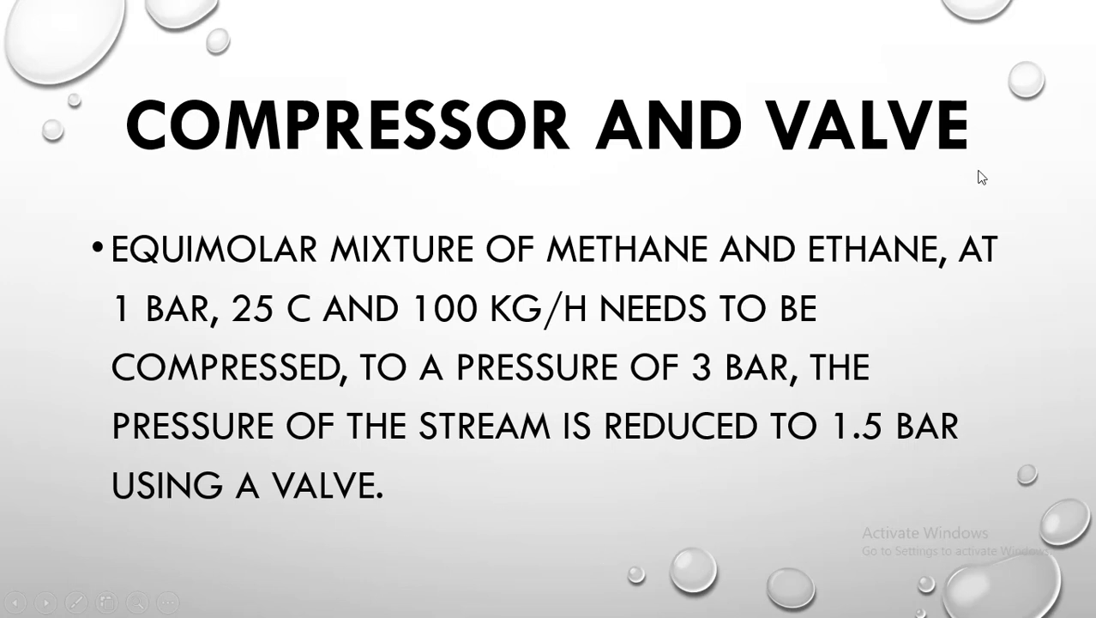
{"action": "key", "text": "alt+Tab"}
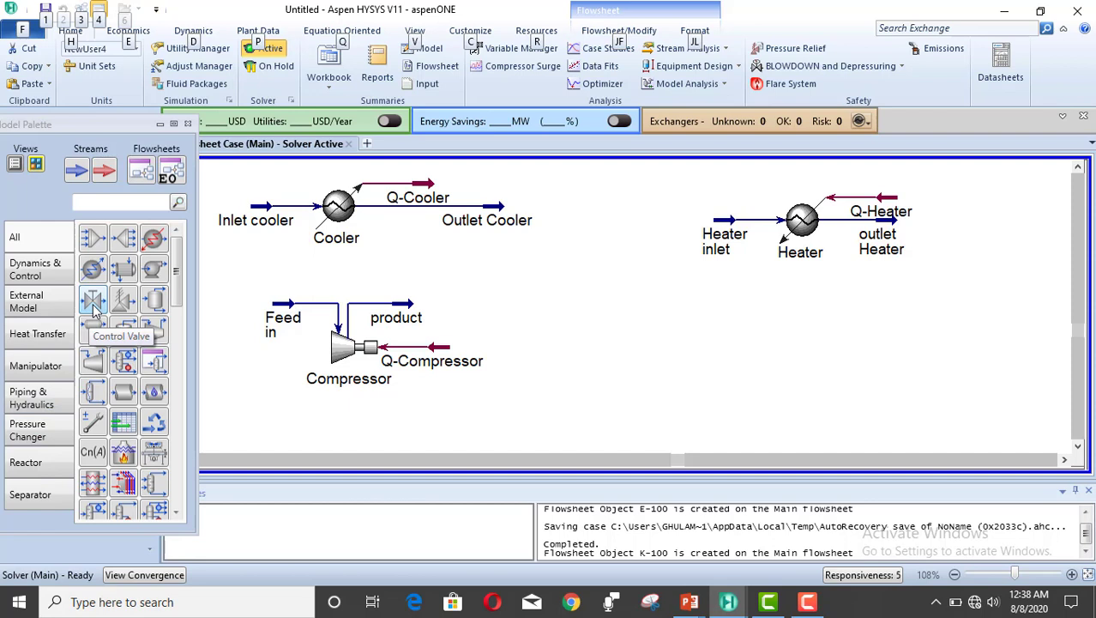
Place a control valve from the pressure changer models on the flowsheet beside the compressor's product stream
{"action": "left_click", "coordinate": [53, 433]}
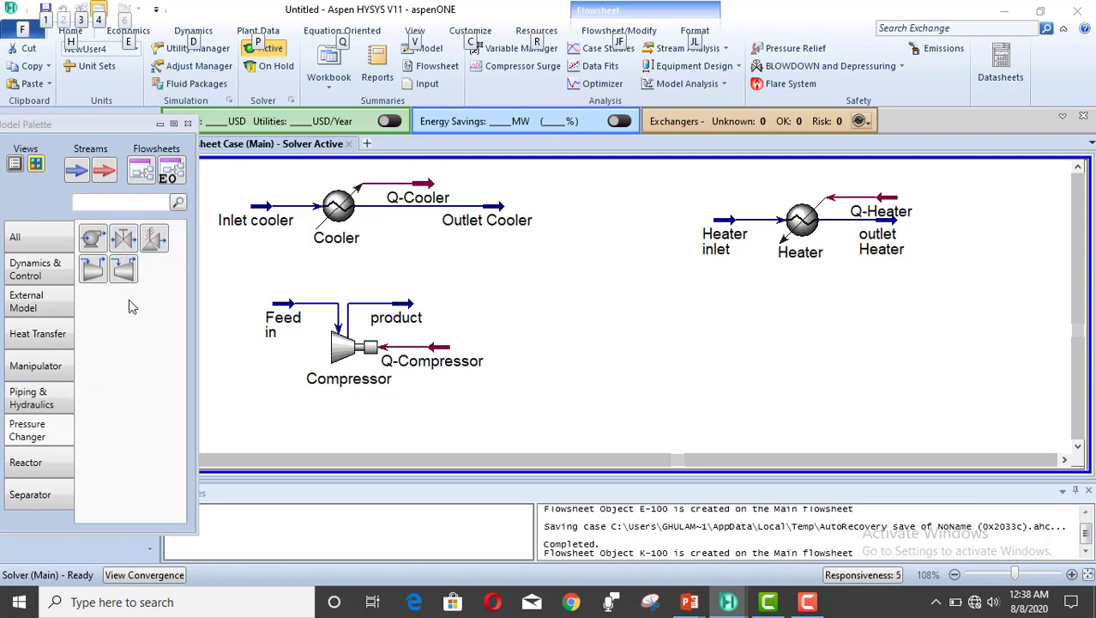
{"action": "left_click", "coordinate": [124, 242]}
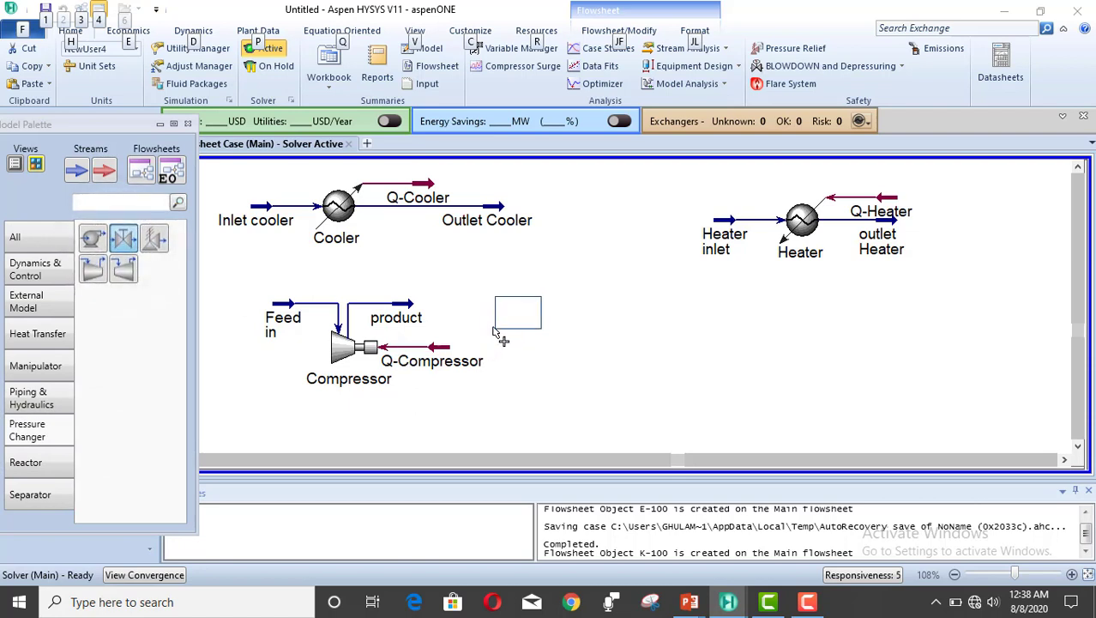
{"action": "left_click", "coordinate": [486, 325]}
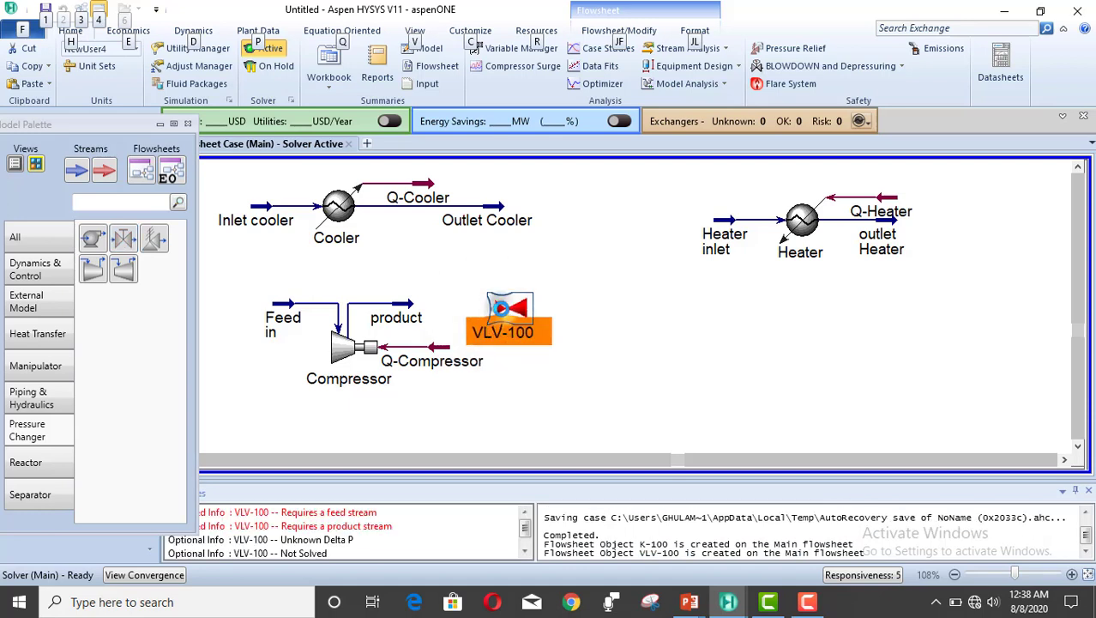
Open the new valve's properties, check the compressor's product stream, and connect that stream as the valve's inlet
{"action": "double_click", "coordinate": [504, 315]}
{"action": "left_click_drag", "start_coordinate": [300, 176], "coordinate": [744, 141]}
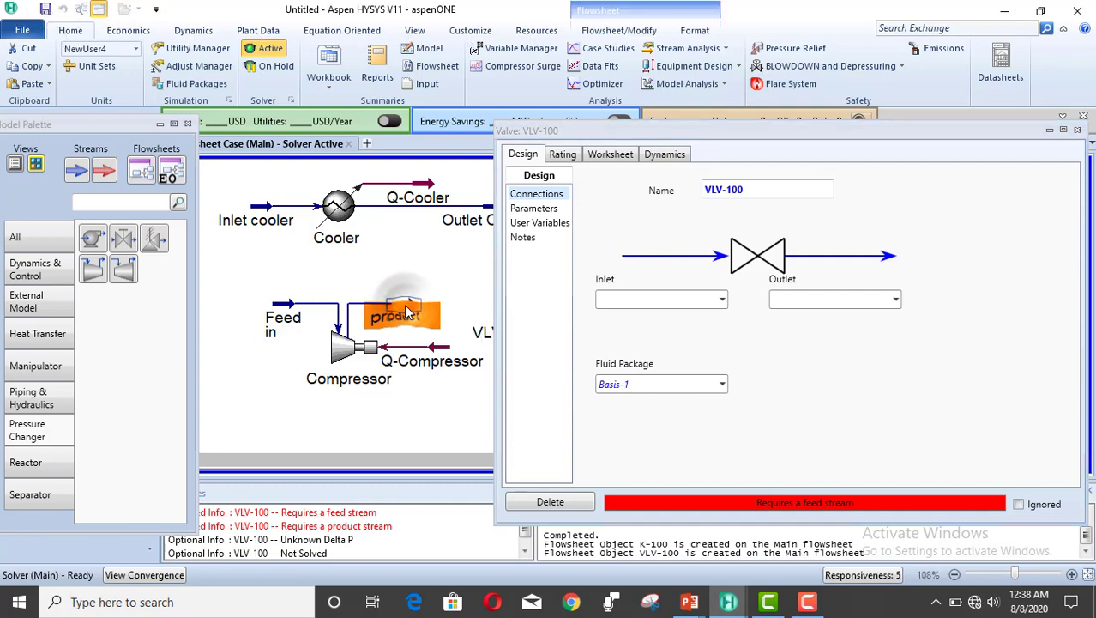
{"action": "double_click", "coordinate": [408, 316]}
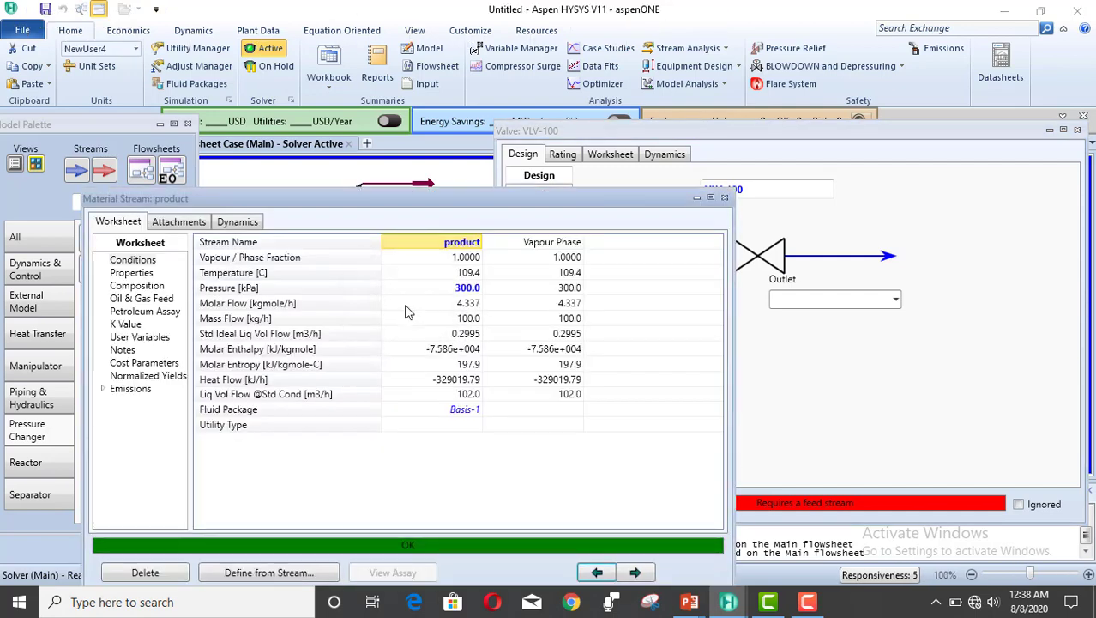
{"action": "left_click", "coordinate": [723, 199]}
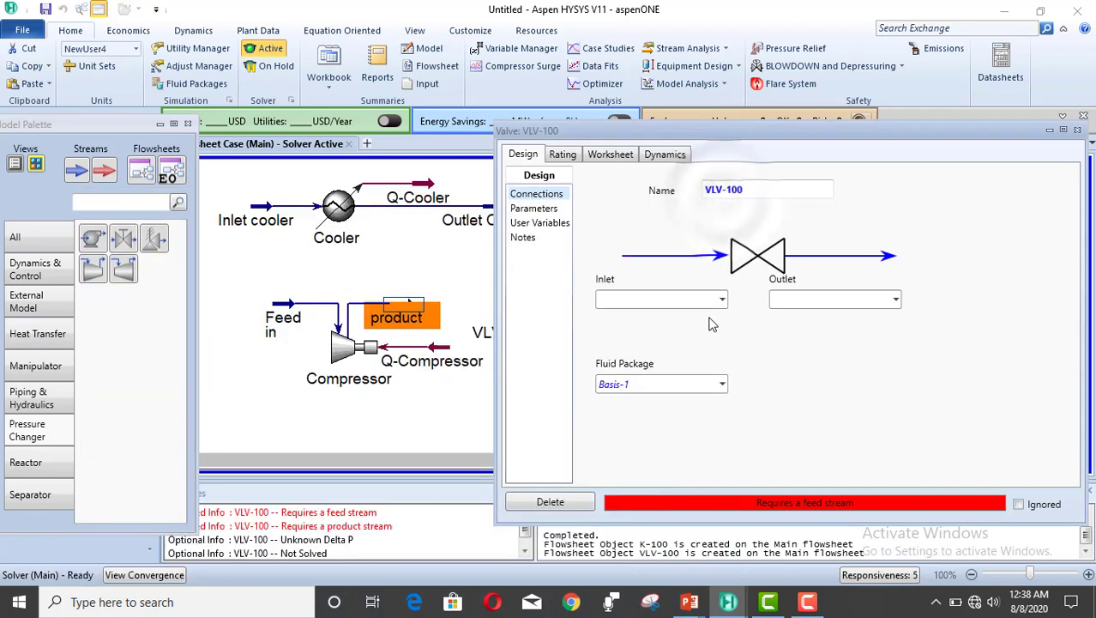
{"action": "left_click", "coordinate": [723, 300]}
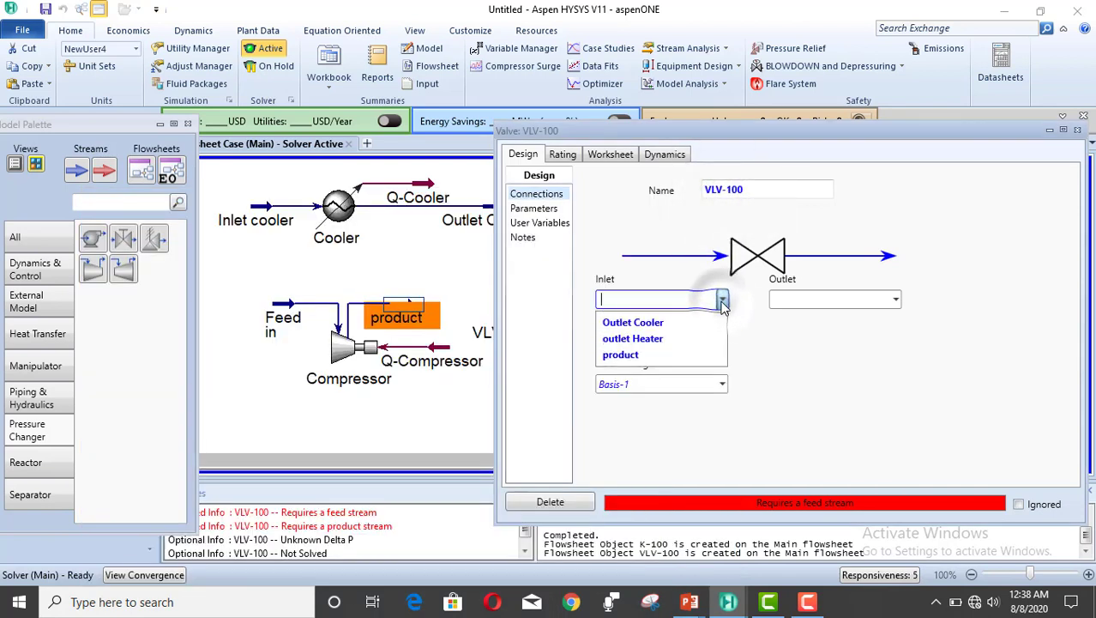
{"action": "left_click", "coordinate": [656, 353]}
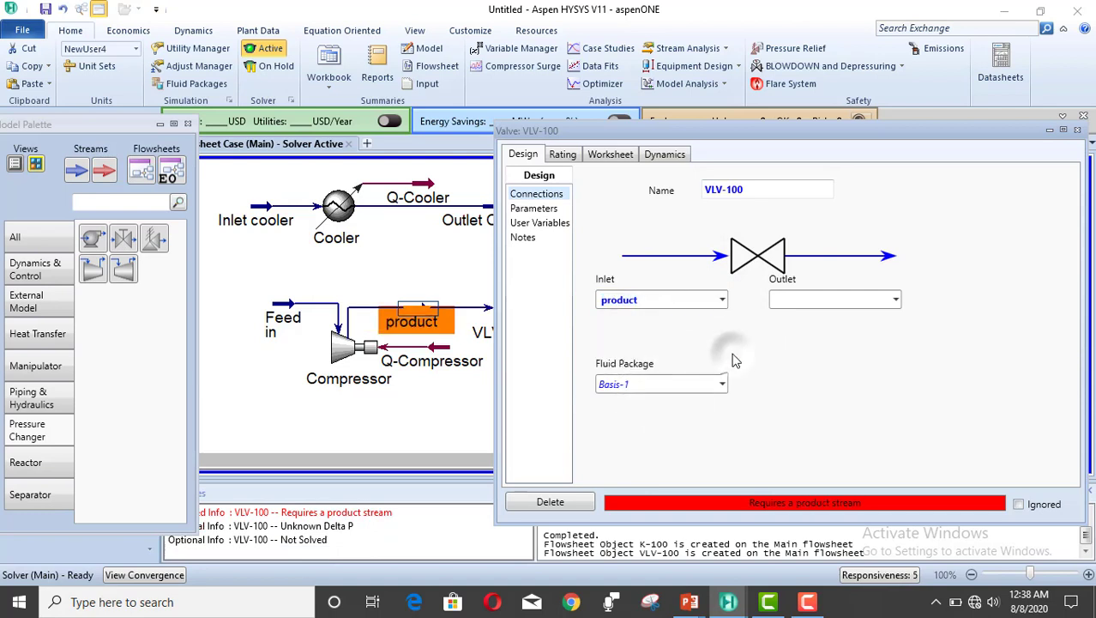
Create an outlet stream named "Valve outlet" for the valve VLV-100
{"action": "left_click_drag", "start_coordinate": [682, 123], "coordinate": [707, 102]}
{"action": "left_click", "coordinate": [813, 280]}
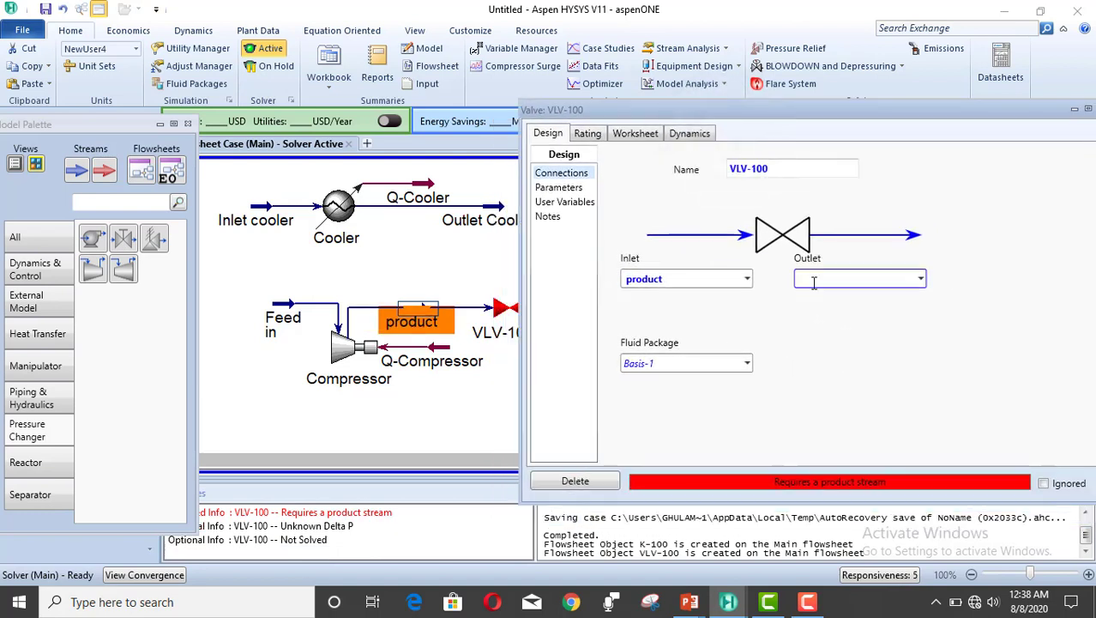
{"action": "left_click", "coordinate": [813, 281]}
{"action": "left_click", "coordinate": [814, 282]}
{"action": "type", "text": "Valve outlet"}
{"action": "key", "text": "Return"}
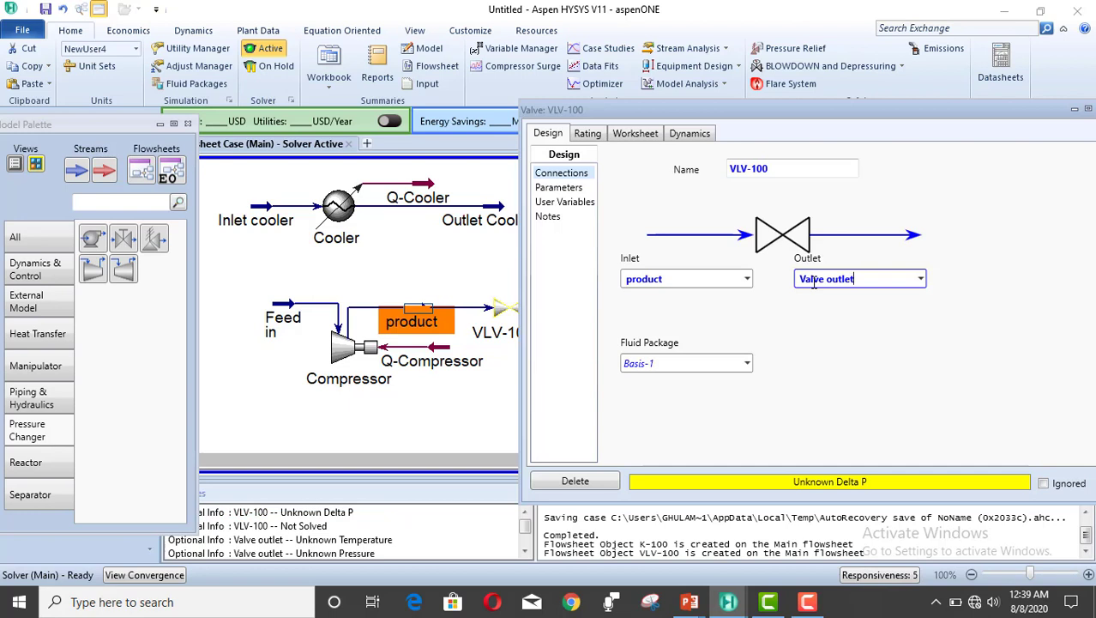
Set the valve's Delta P parameter to 1.5 bar and close the valve's property window
{"action": "left_click", "coordinate": [559, 188]}
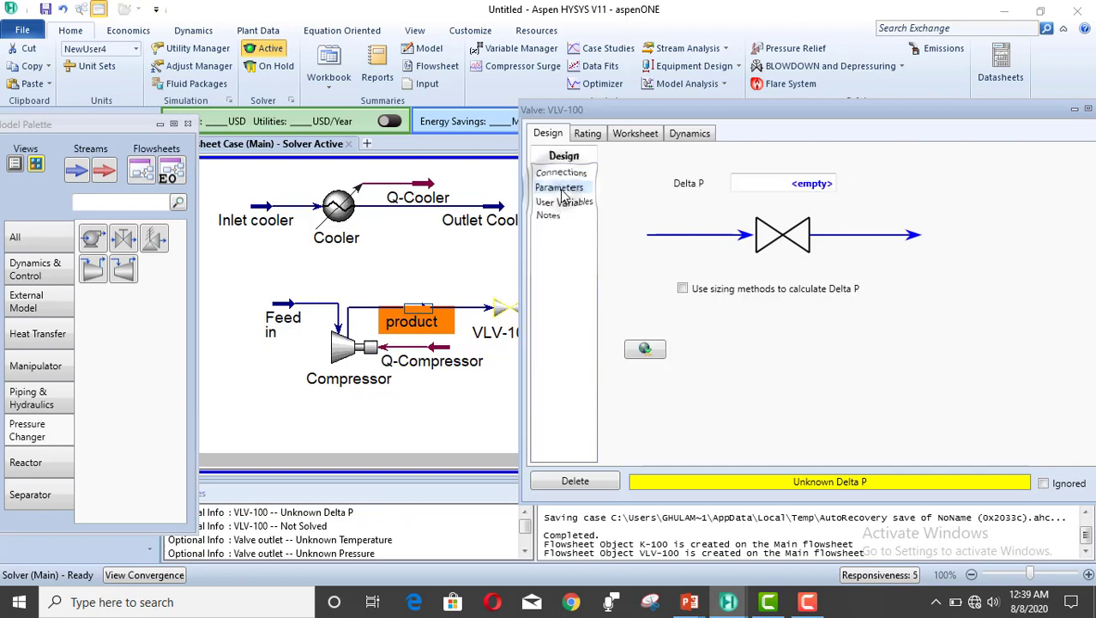
{"action": "left_click", "coordinate": [790, 184]}
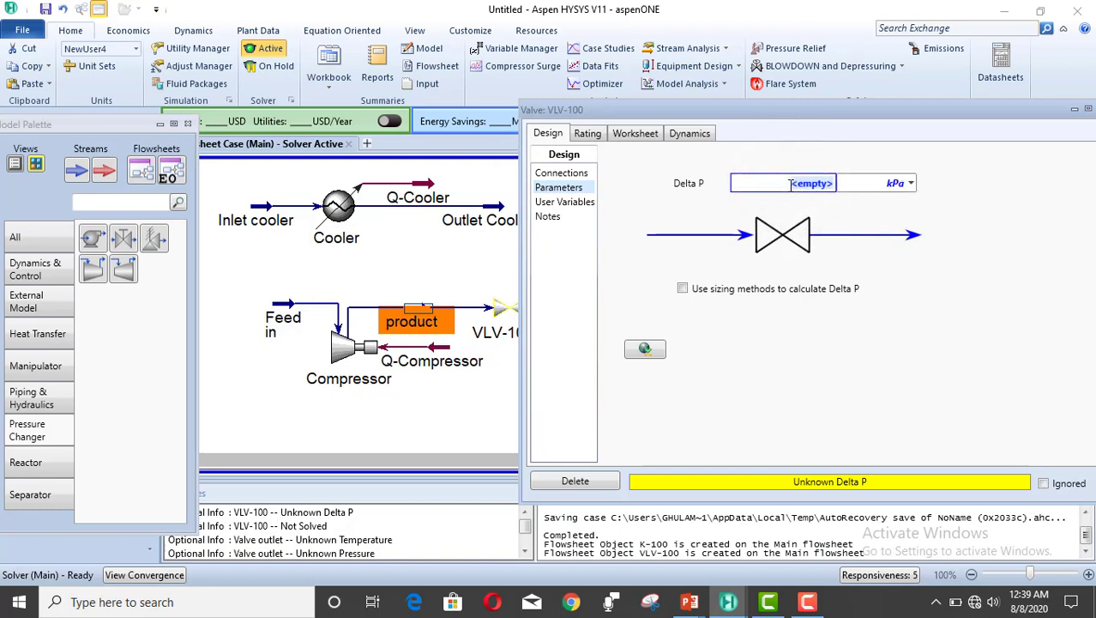
{"action": "type", "text": "1.5"}
{"action": "left_click", "coordinate": [892, 184]}
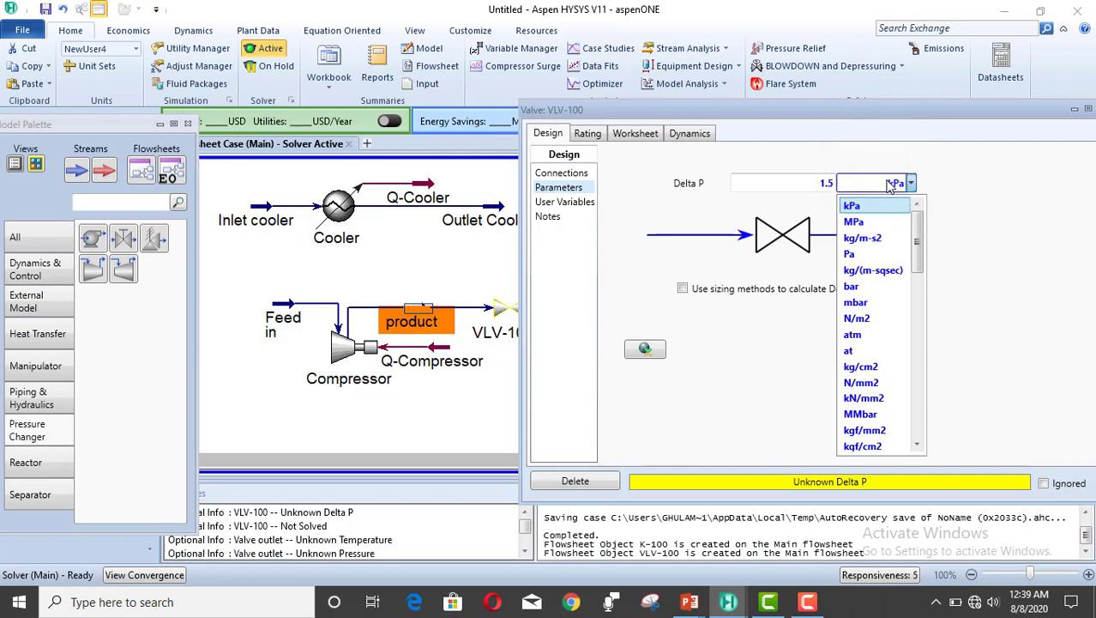
{"action": "key", "text": "b"}
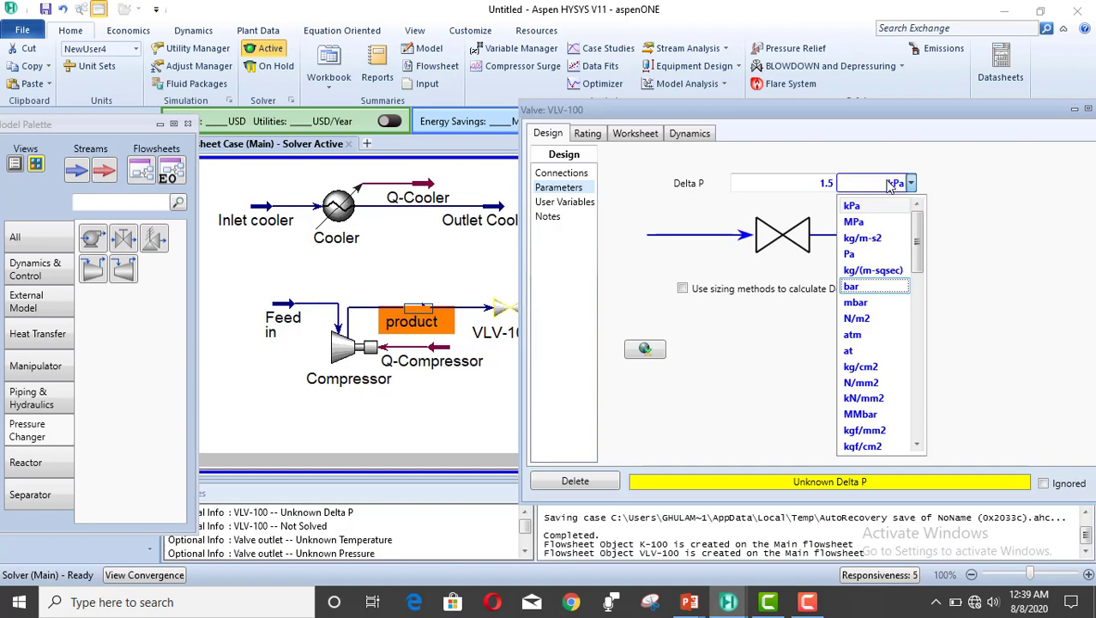
{"action": "left_click", "coordinate": [858, 287]}
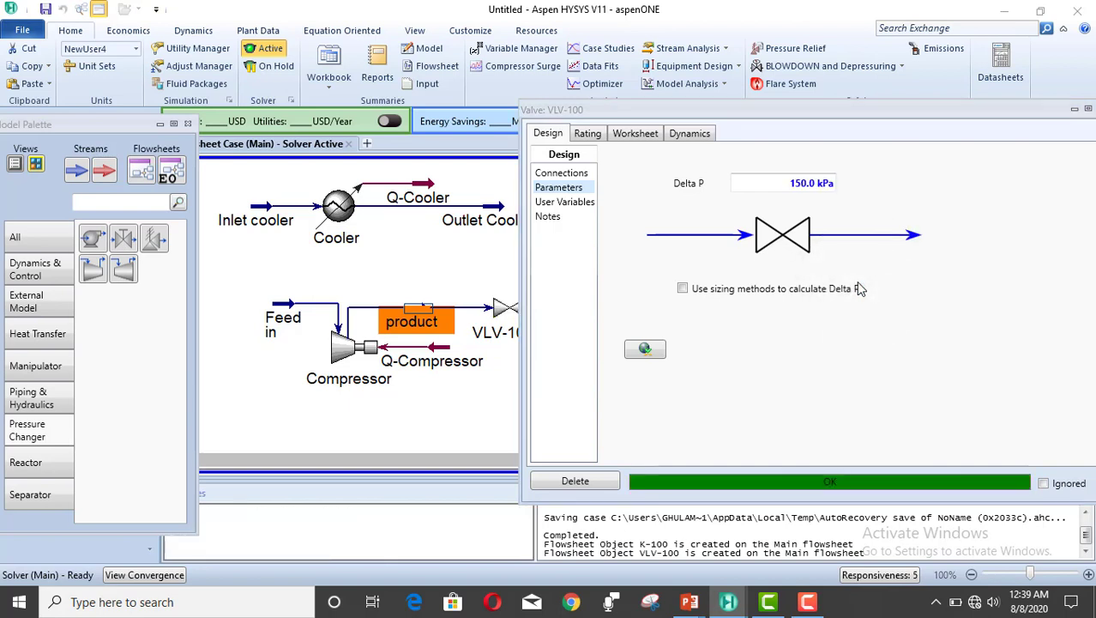
{"action": "left_click", "coordinate": [883, 399]}
{"action": "left_click", "coordinate": [1041, 108]}
{"action": "left_click_drag", "start_coordinate": [1043, 114], "coordinate": [892, 108]}
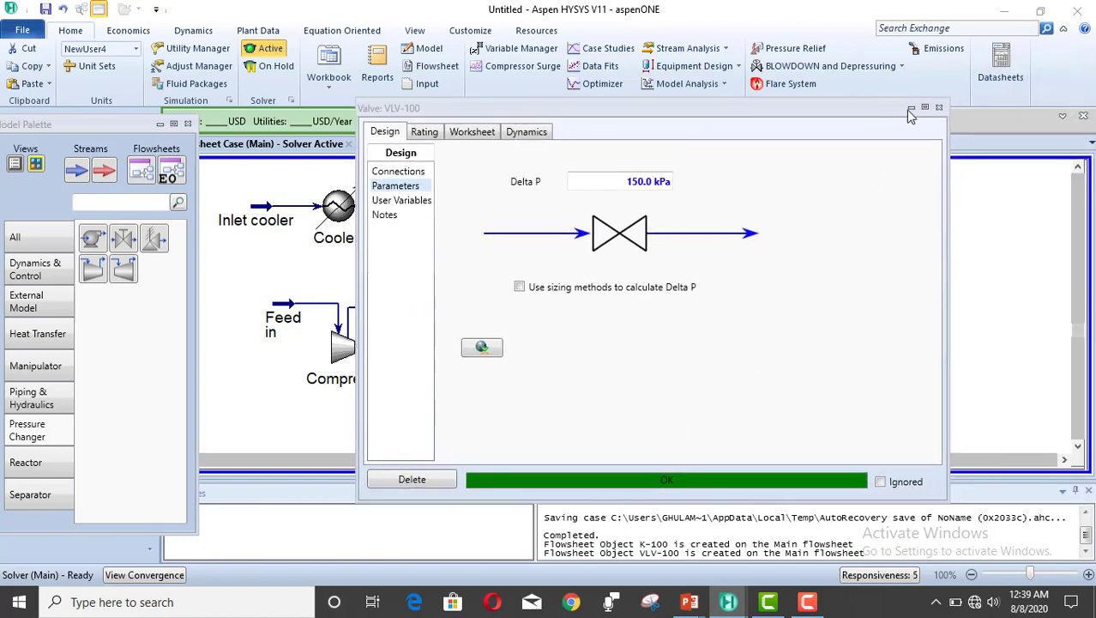
{"action": "left_click", "coordinate": [939, 109]}
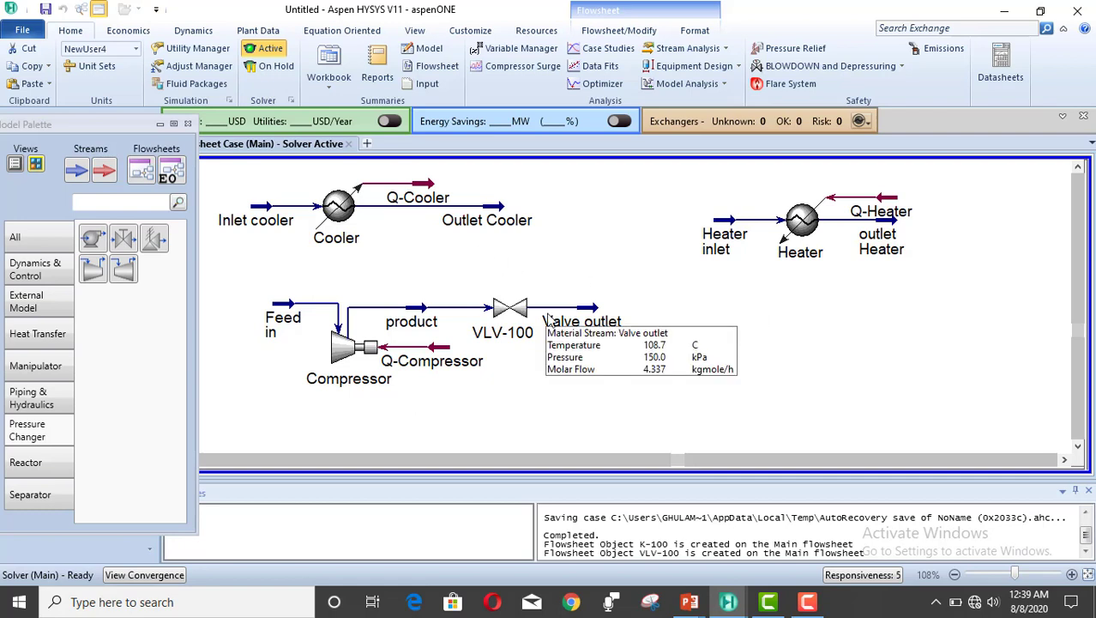
{"action": "left_click", "coordinate": [767, 353]}
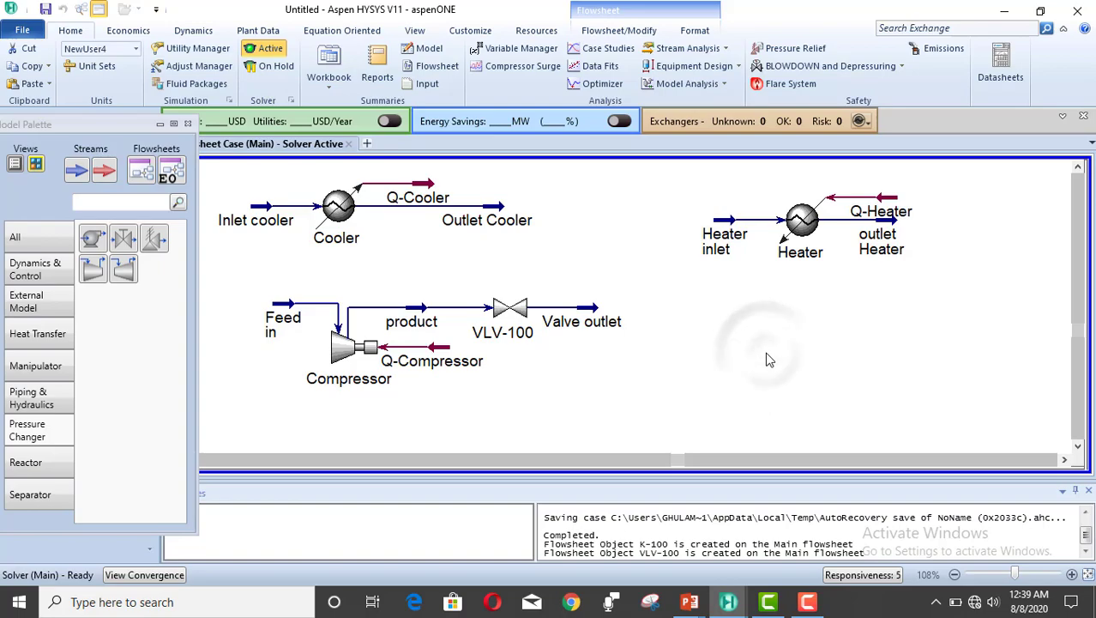
Switch to the presentation, advance to the mixture problem statement and read it, and return to Aspen HYSYS
{"action": "key", "text": "alt+Tab"}
{"action": "key", "text": "alt+Tab"}
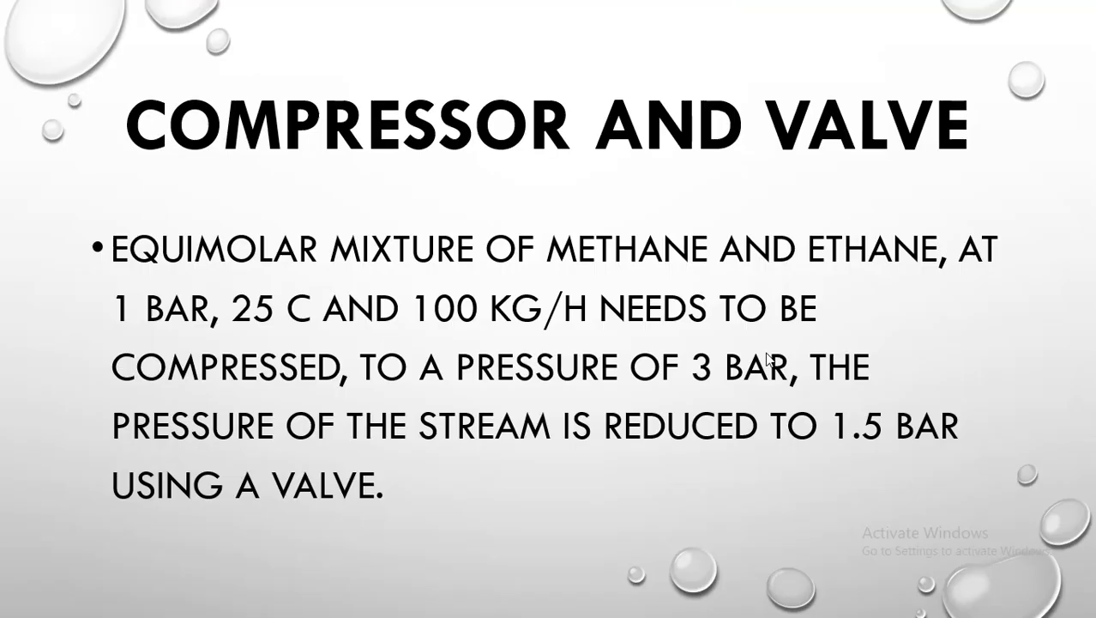
{"action": "left_click", "coordinate": [768, 360]}
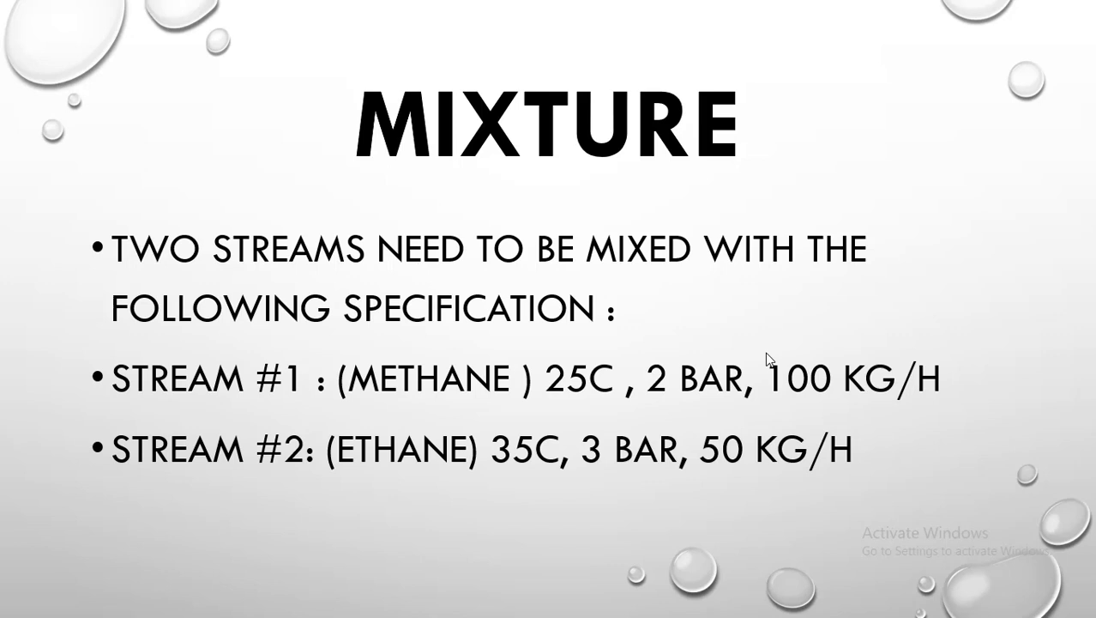
{"action": "key", "text": "alt+Tab"}
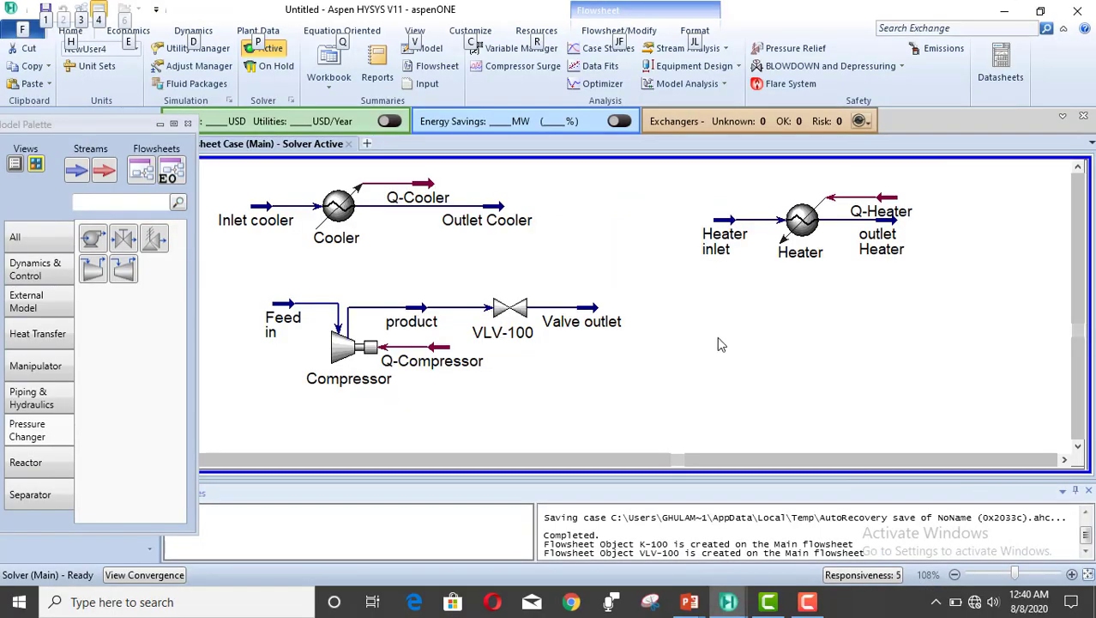
Place a mixer on the flowsheet in the empty area below the heater
{"action": "left_click", "coordinate": [38, 245]}
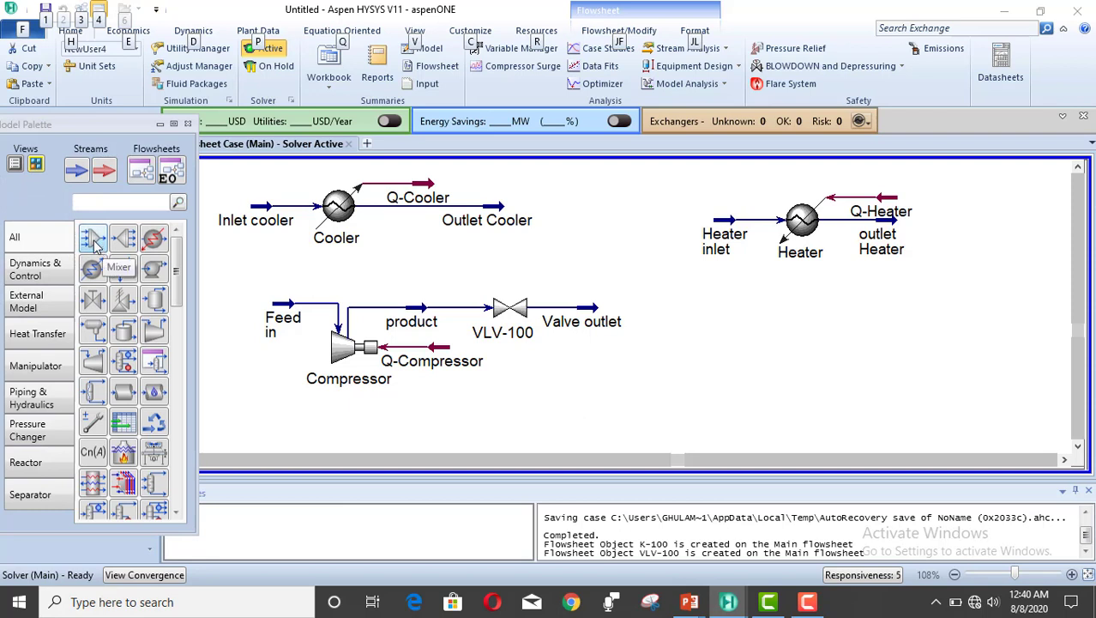
{"action": "left_click_drag", "start_coordinate": [94, 244], "coordinate": [814, 375]}
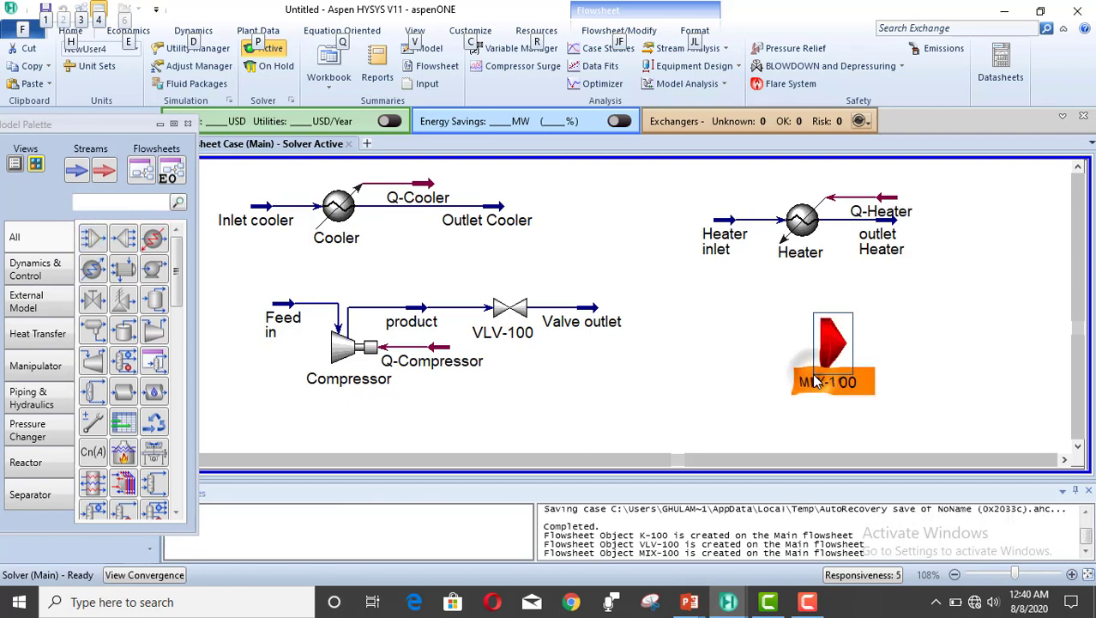
{"action": "left_click", "coordinate": [911, 326]}
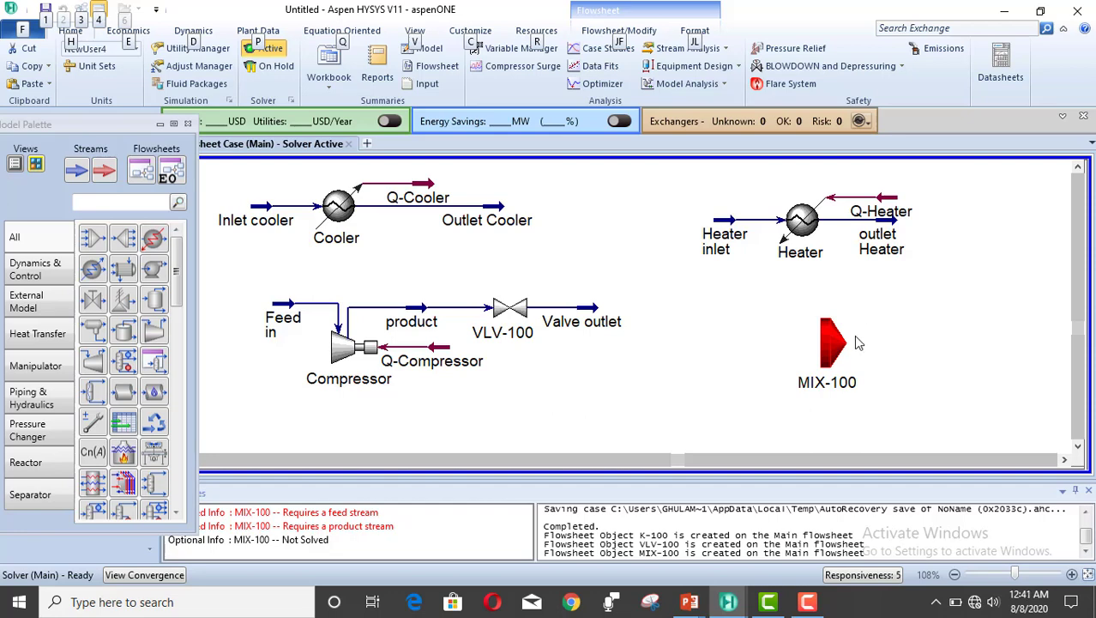
Open the mixer's properties and create an inlet stream named "Feed 1"
{"action": "double_click", "coordinate": [838, 341]}
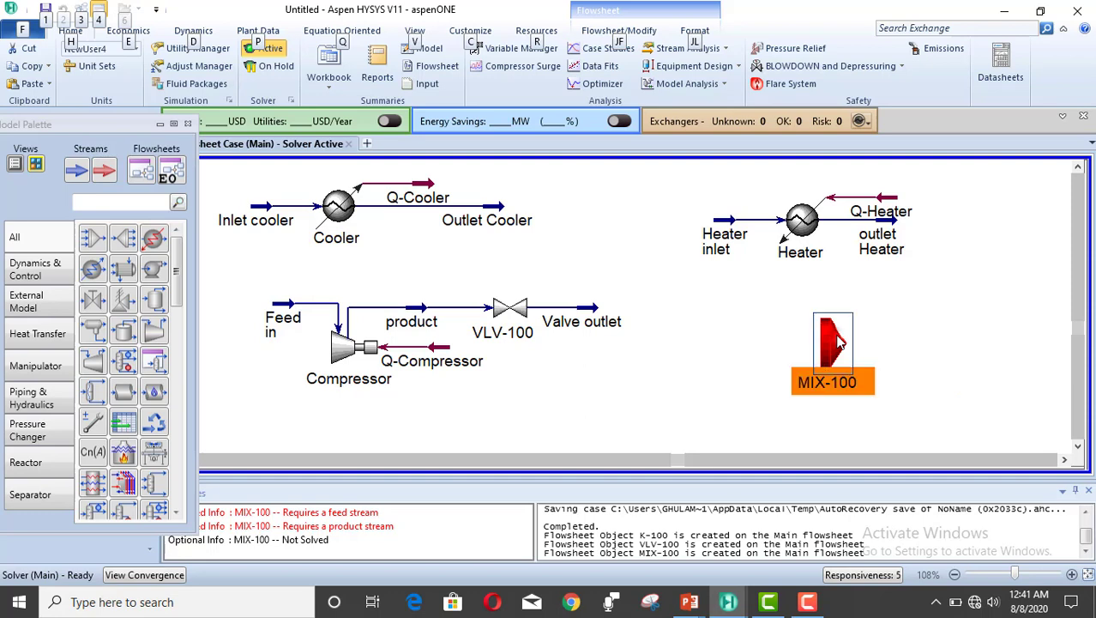
{"action": "left_click_drag", "start_coordinate": [476, 242], "coordinate": [468, 115]}
{"action": "left_click", "coordinate": [292, 299]}
{"action": "left_click", "coordinate": [320, 299]}
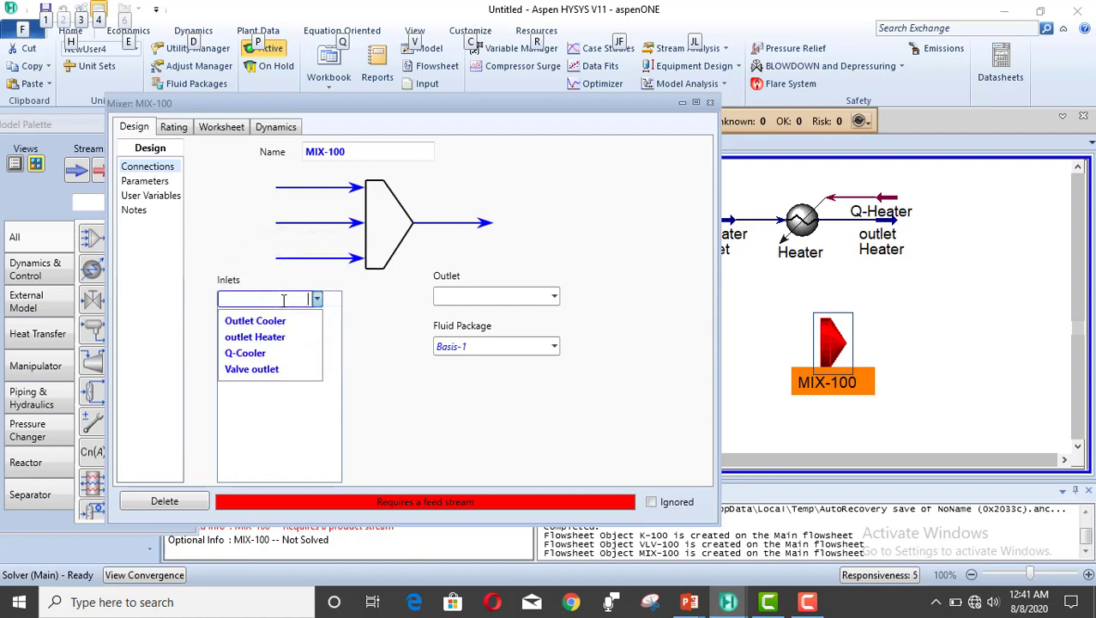
{"action": "type", "text": "Feed 1"}
{"action": "key", "text": "Return"}
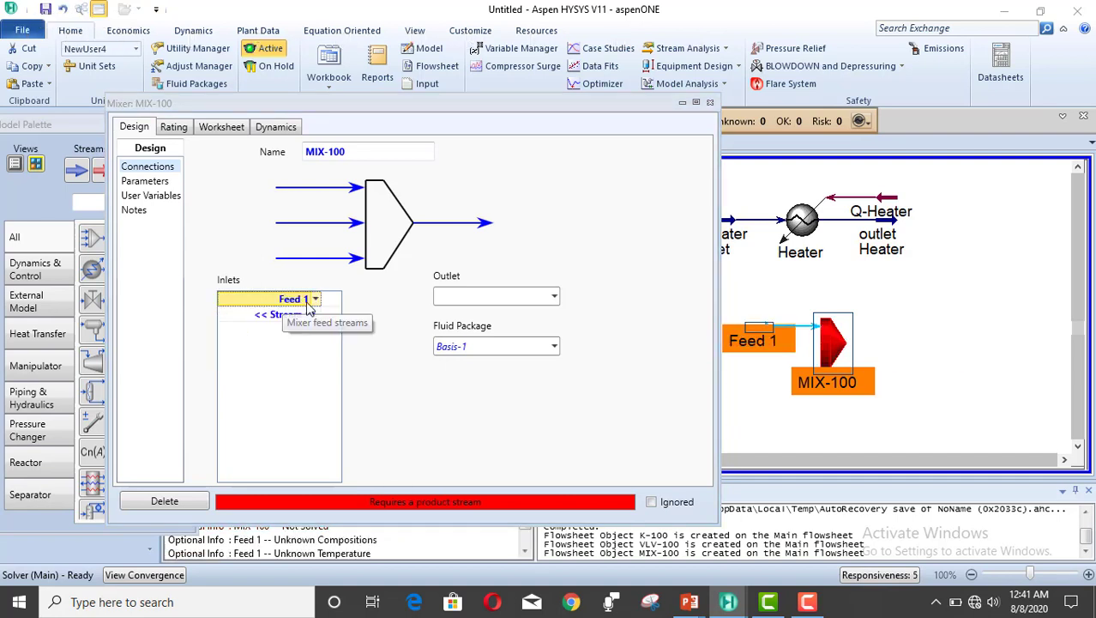
Add a second inlet stream named "feed 2" to the mixer's inlets
{"action": "left_click", "coordinate": [315, 300]}
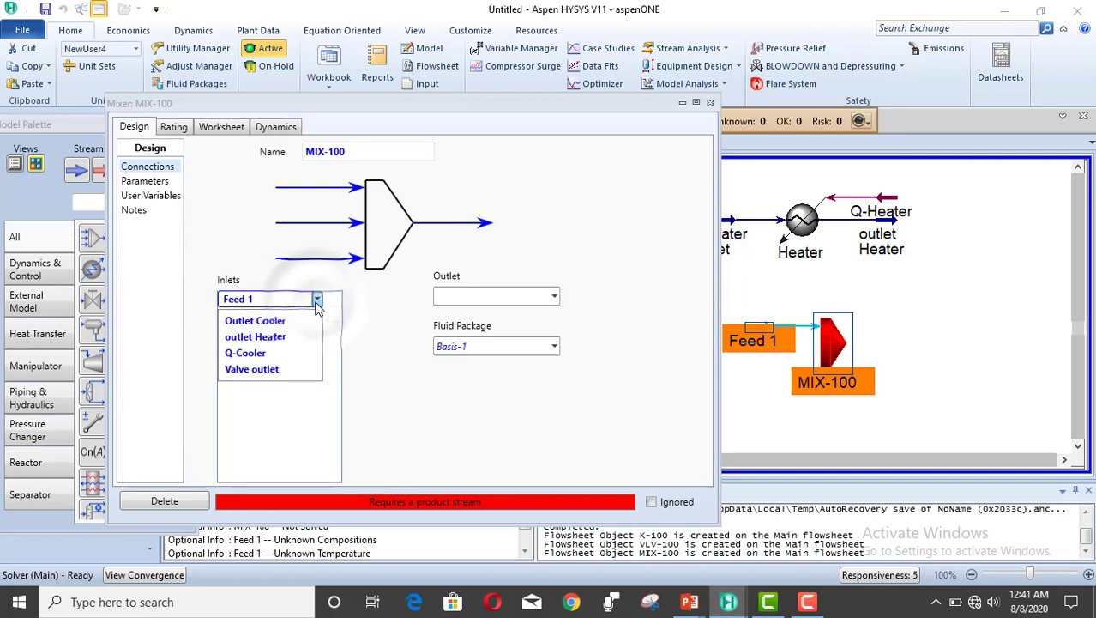
{"action": "left_click", "coordinate": [317, 300]}
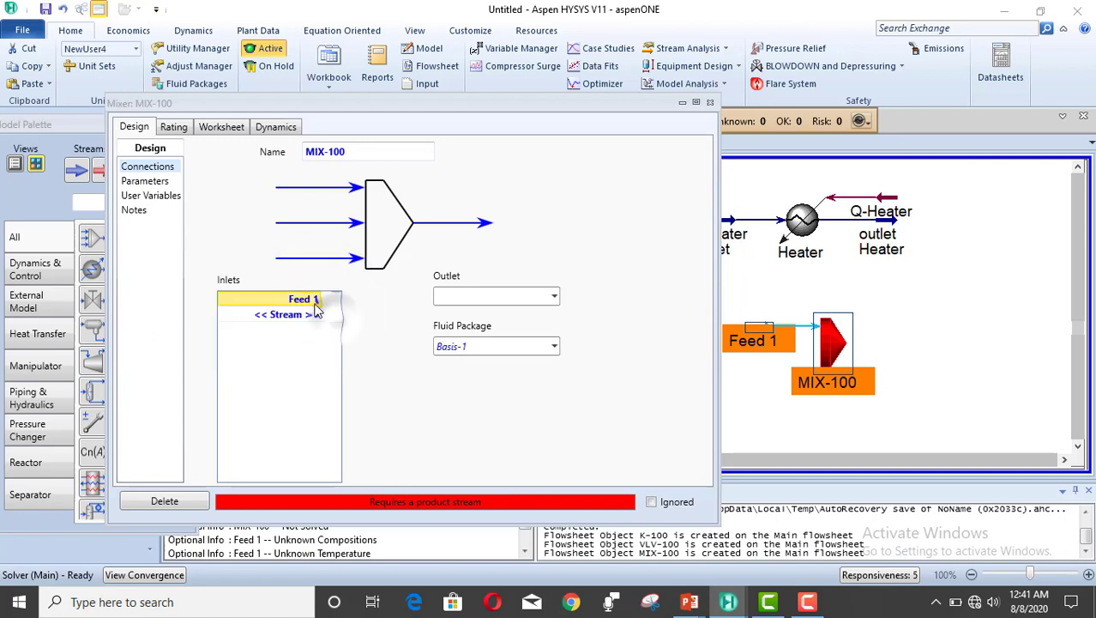
{"action": "left_click", "coordinate": [316, 316]}
{"action": "left_click", "coordinate": [317, 315]}
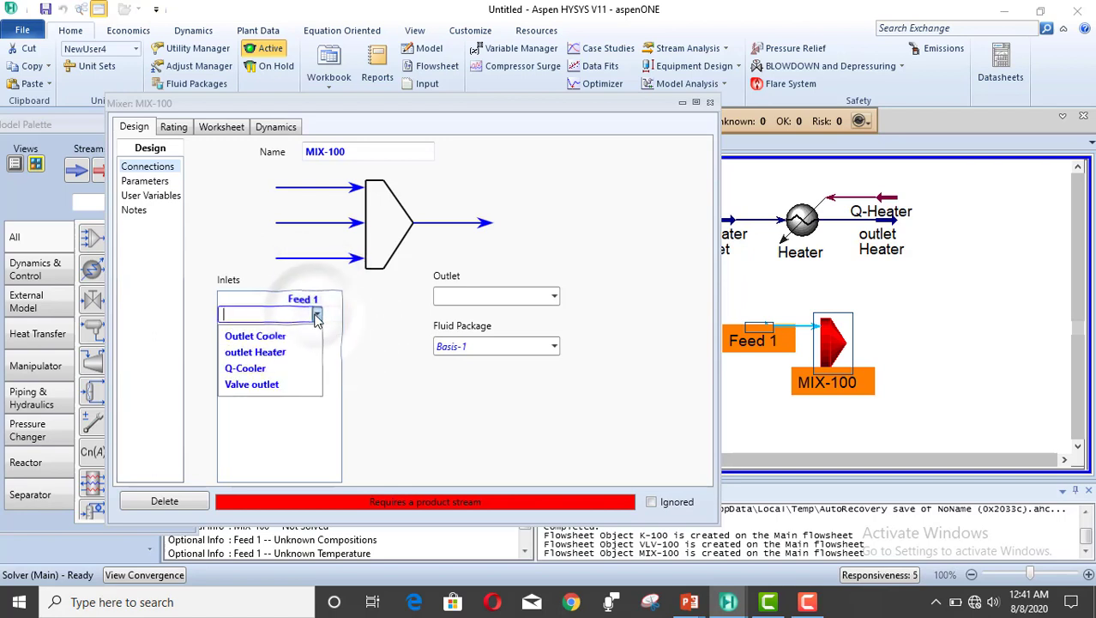
{"action": "type", "text": "feed 2"}
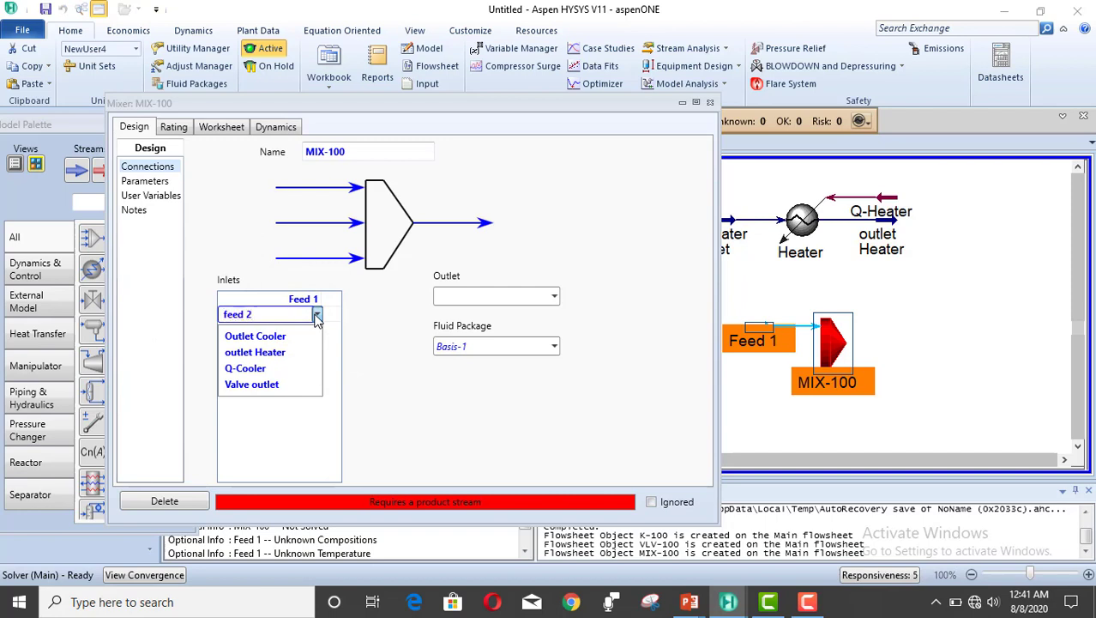
{"action": "key", "text": "Return"}
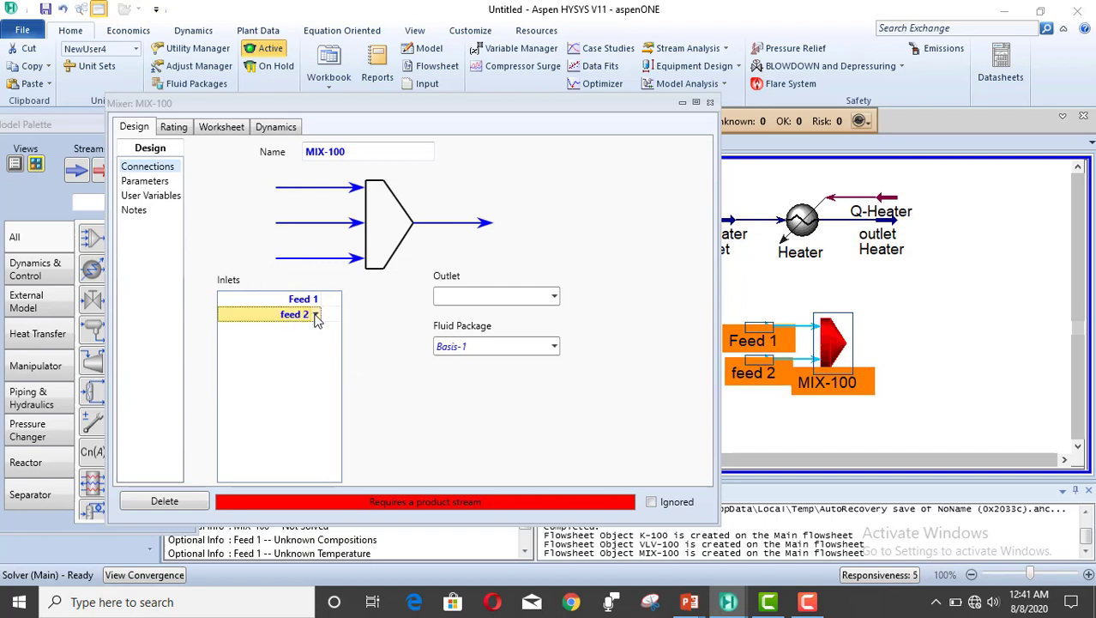
Create the mixer's outlet stream with the name "Mix Feed"
{"action": "left_click", "coordinate": [459, 298]}
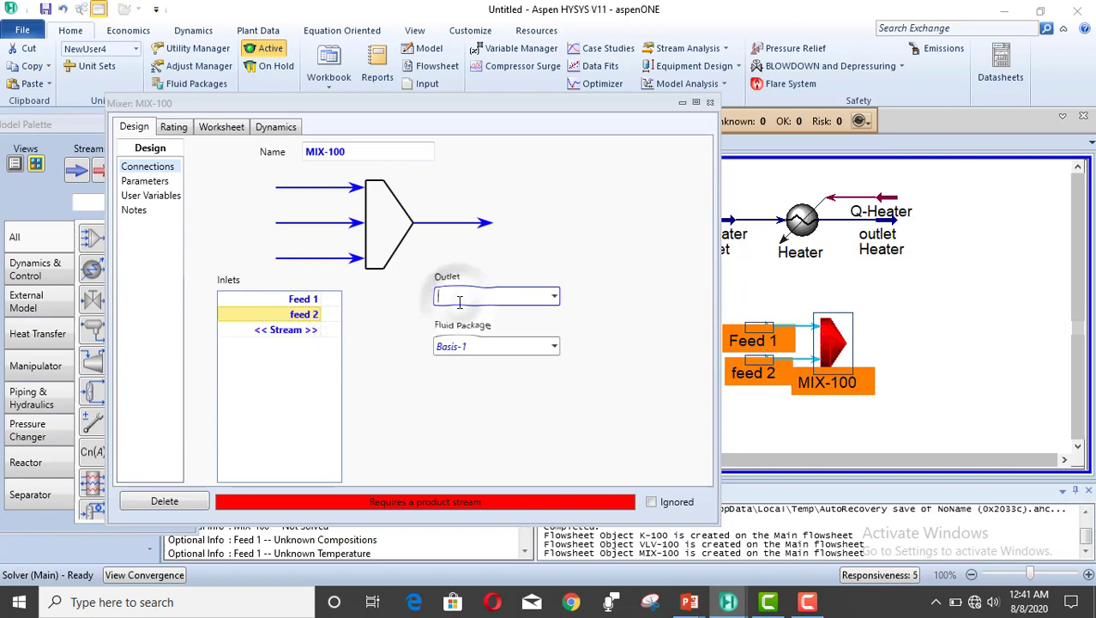
{"action": "type", "text": "Mix"}
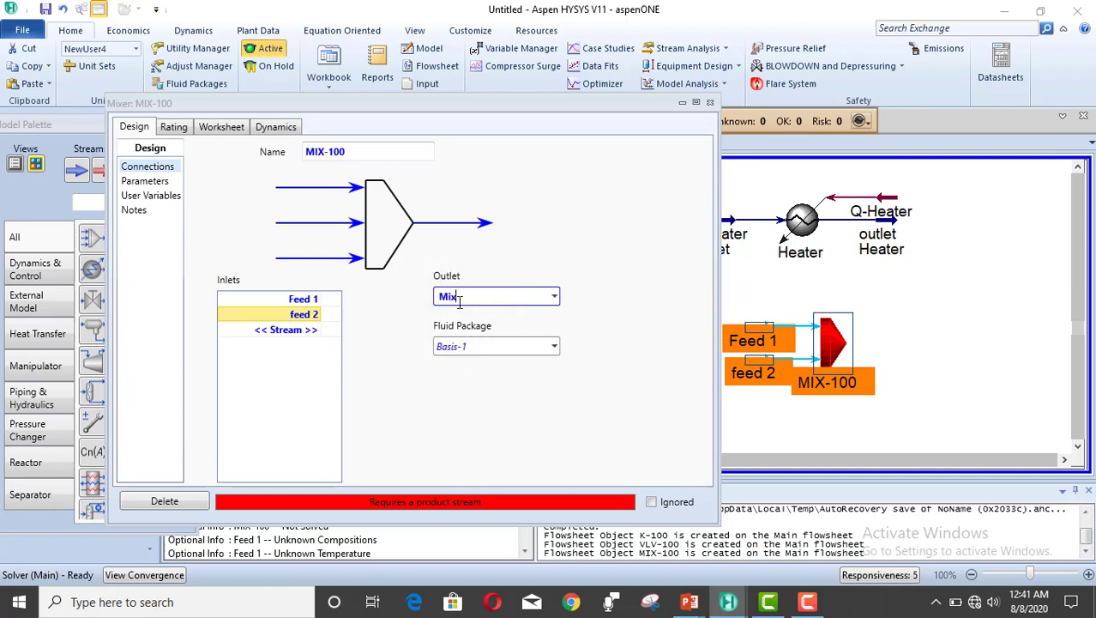
{"action": "type", "text": "-Feed"}
{"action": "key", "text": "Return"}
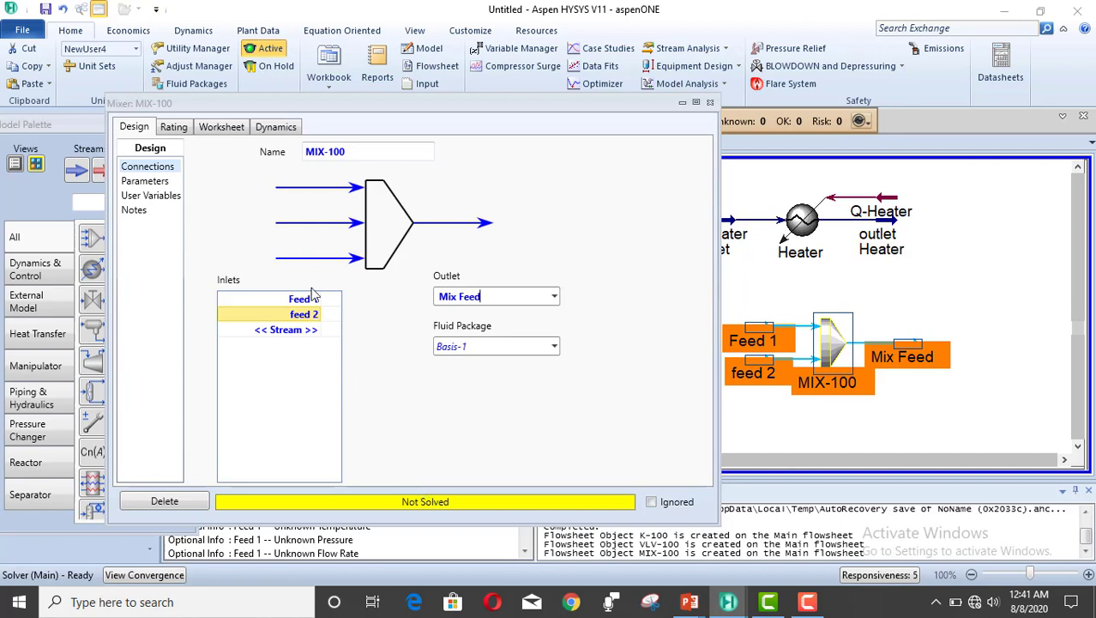
Set the temperature of Feed 1 to 25 C in the mixer's worksheet conditions
{"action": "left_click", "coordinate": [228, 134]}
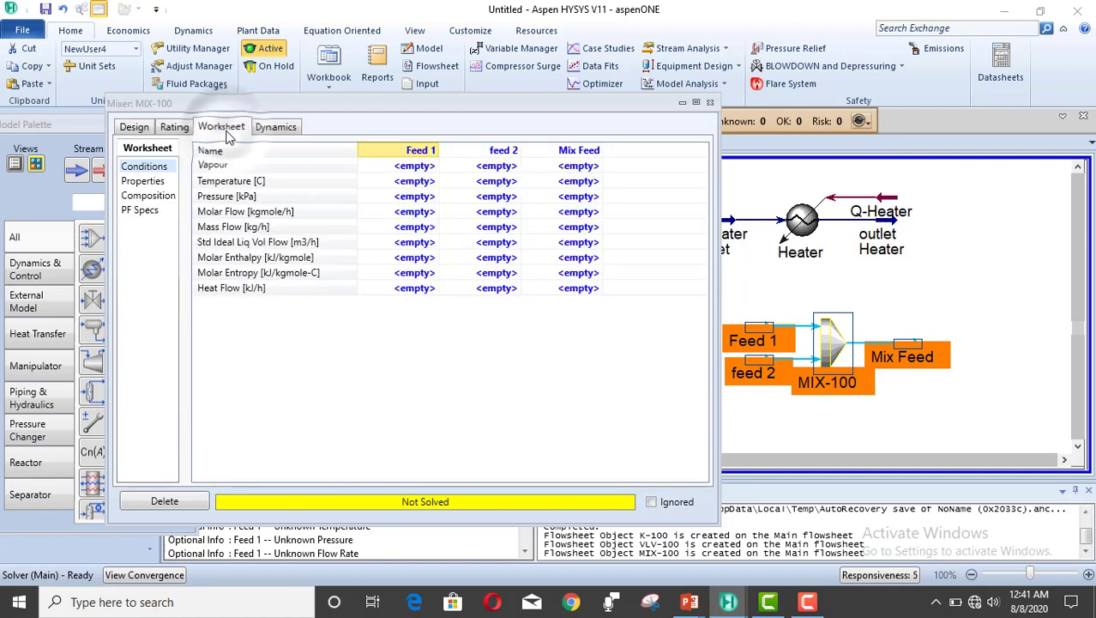
{"action": "left_click", "coordinate": [417, 183]}
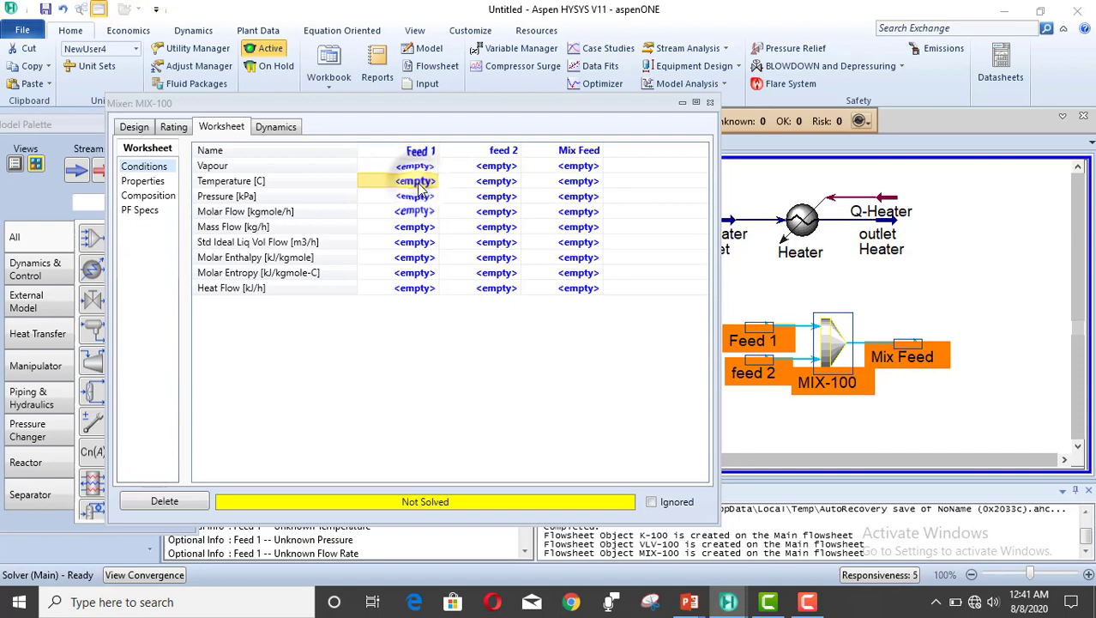
{"action": "type", "text": "25"}
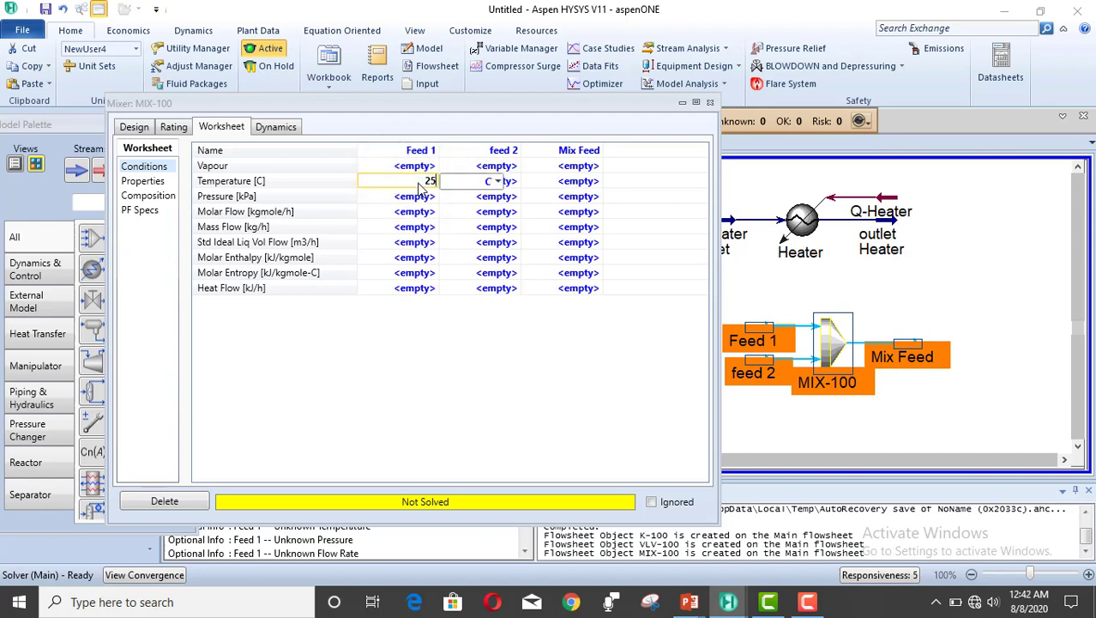
{"action": "key", "text": "Return"}
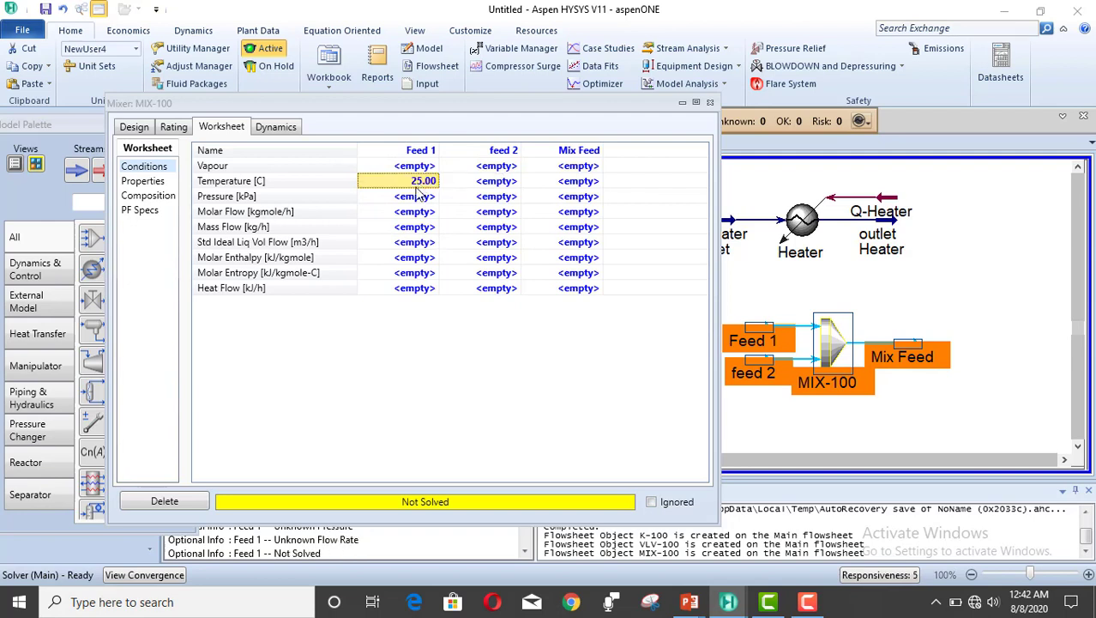
Check the stream specifications on the Mixture slide and set Feed 1's pressure to 200 kPa in the mixer's worksheet
{"action": "left_click", "coordinate": [412, 212]}
{"action": "left_click", "coordinate": [418, 198]}
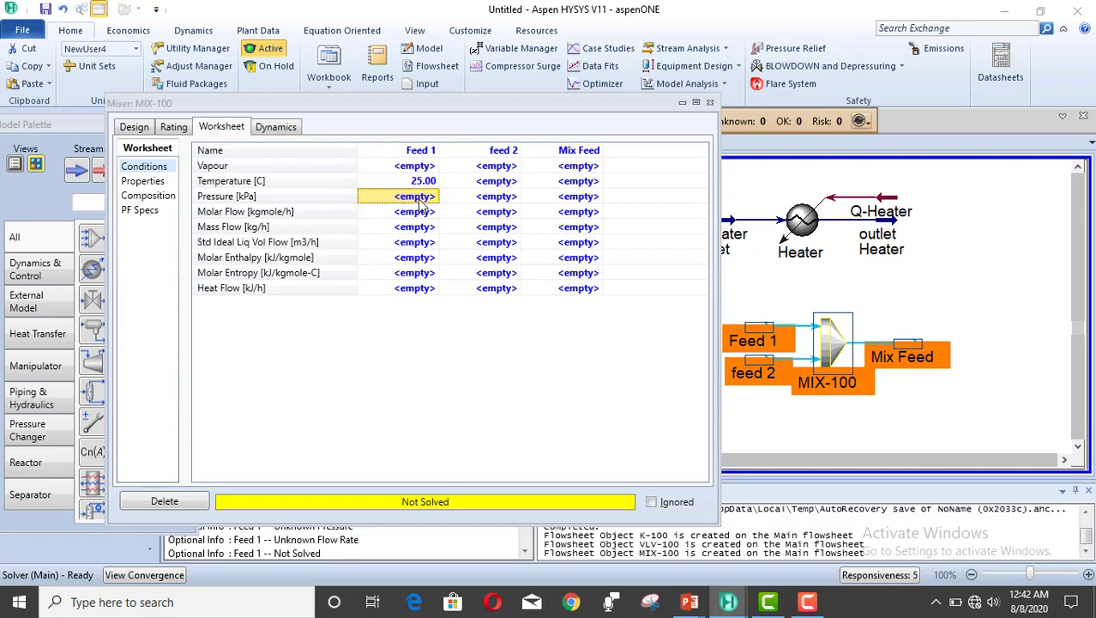
{"action": "key", "text": "alt+Tab"}
{"action": "key", "text": "Tab"}
{"action": "key", "text": "Tab"}
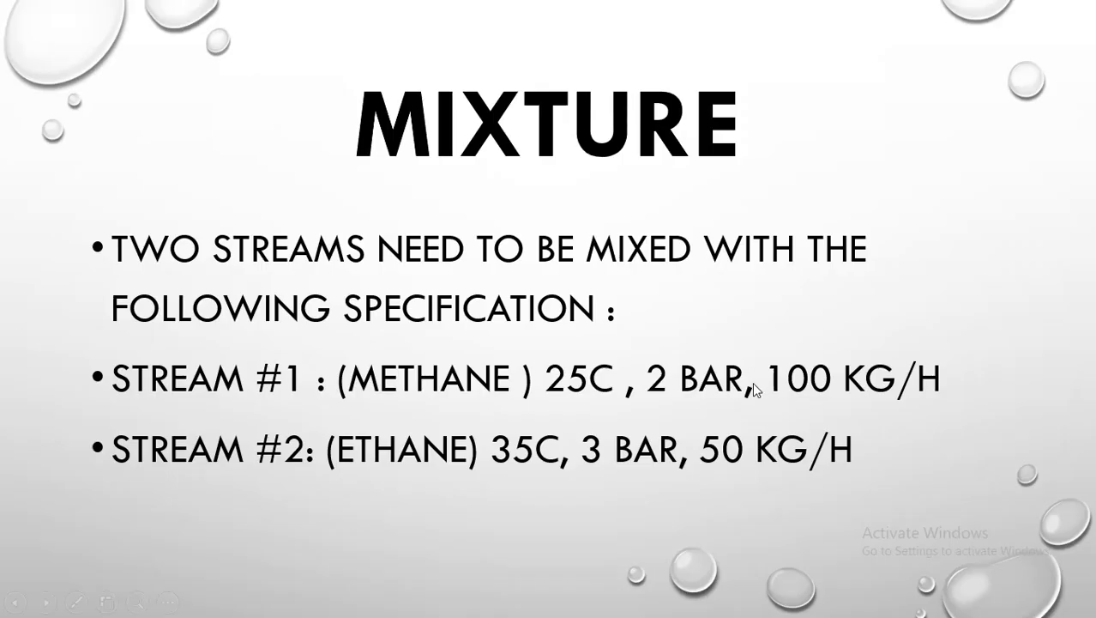
{"action": "key", "text": "alt+Tab"}
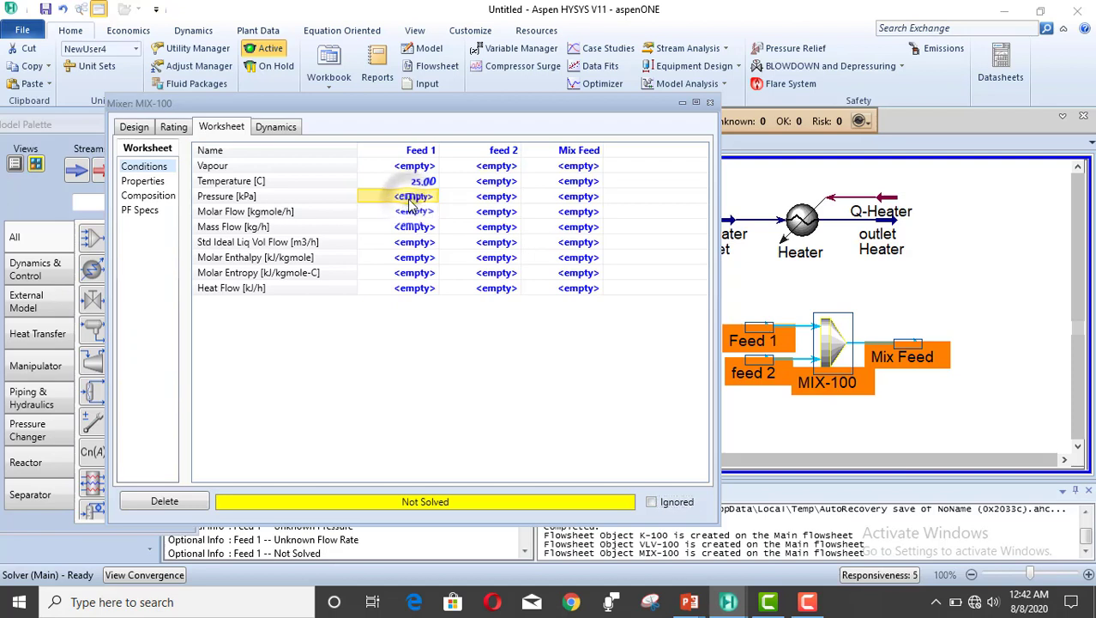
{"action": "type", "text": "200"}
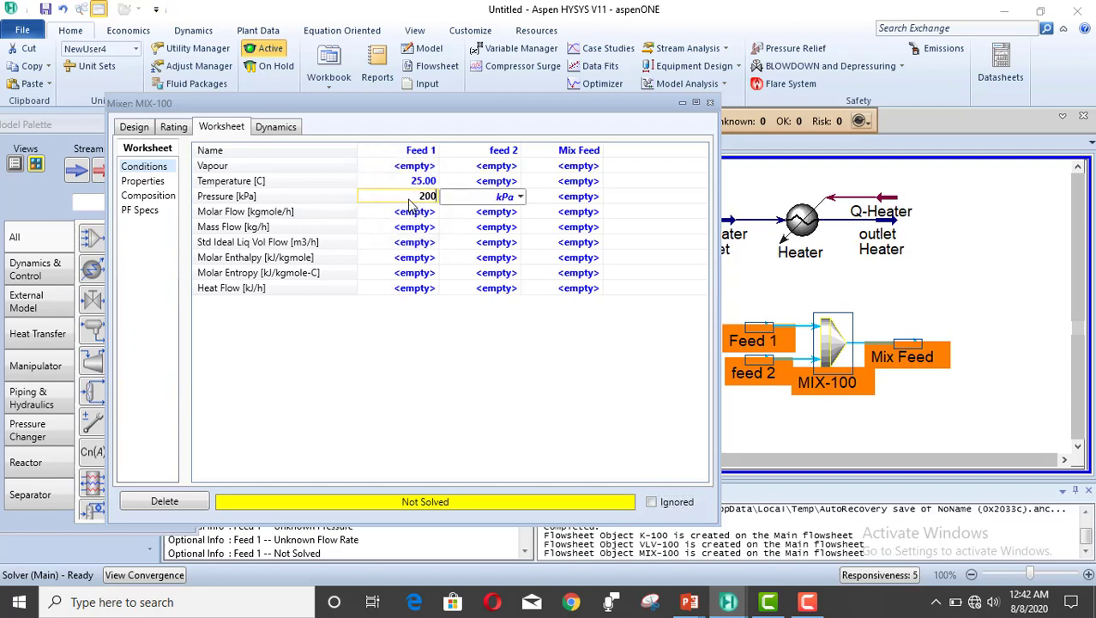
{"action": "key", "text": "Return"}
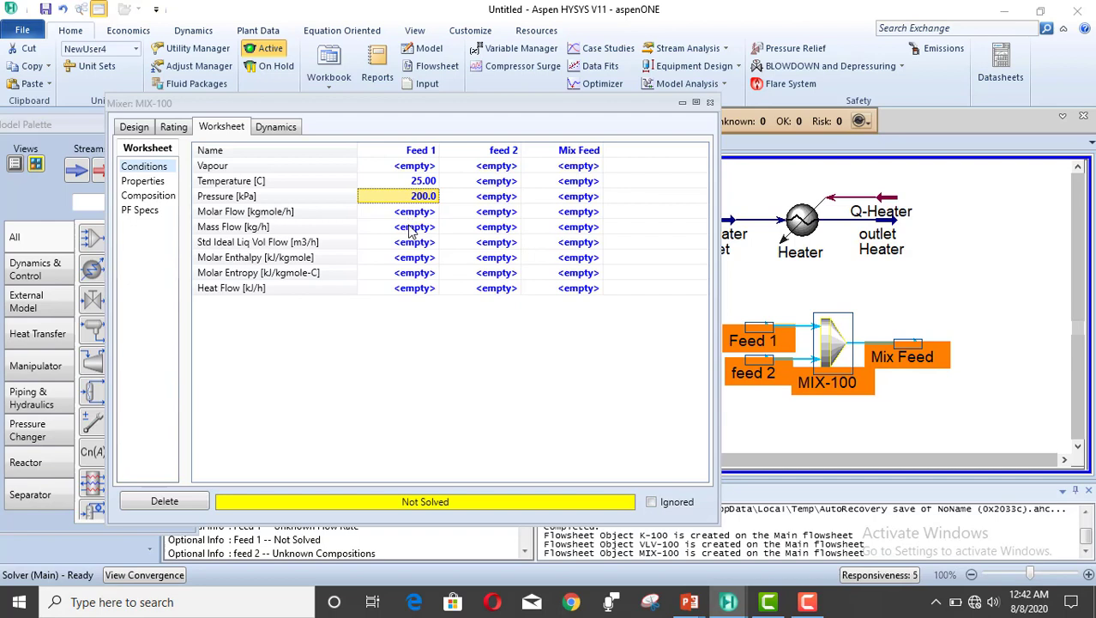
Set the mass flow of Feed 1 to 100 kg/h in the worksheet conditions
{"action": "left_click", "coordinate": [411, 228]}
{"action": "type", "text": "100"}
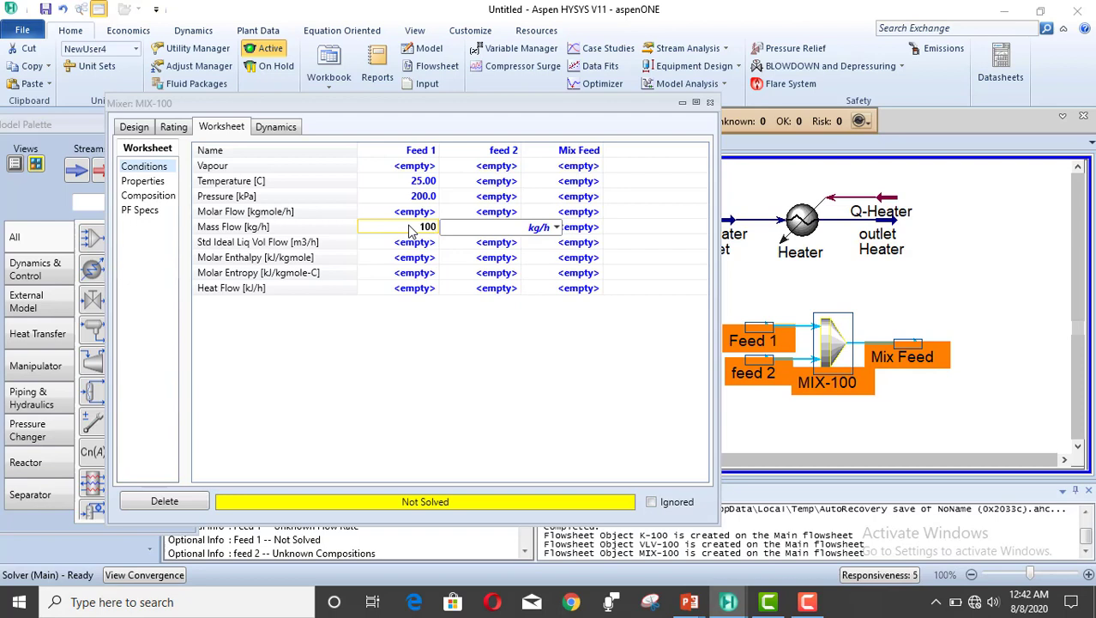
{"action": "key", "text": "Return"}
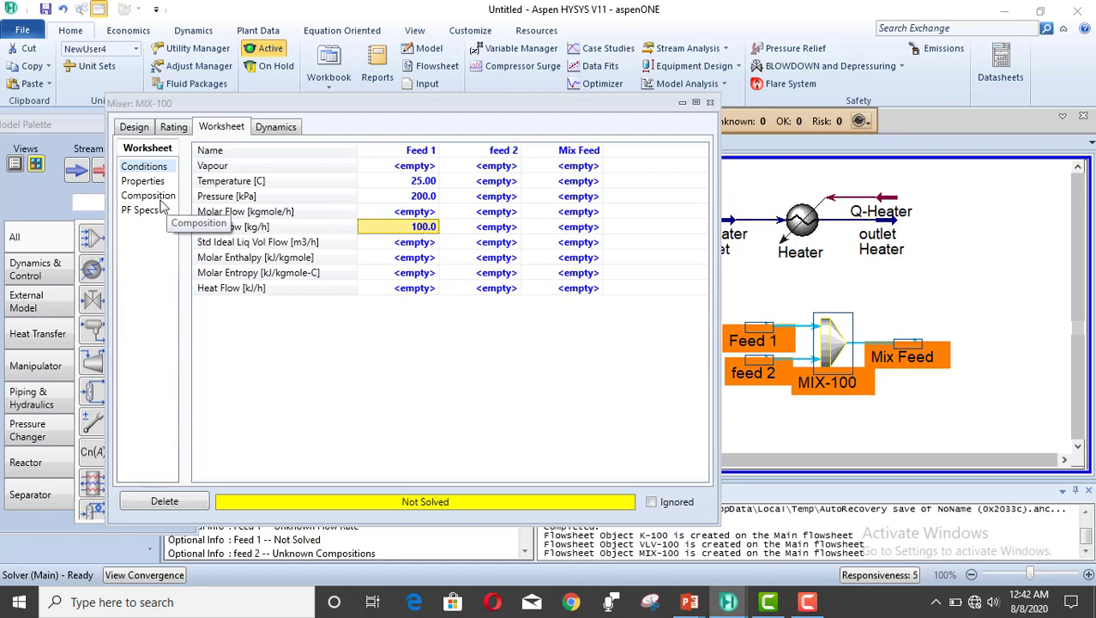
Define the composition of Feed 1 with mole fractions of 1 for methane and 0 for ethane
{"action": "left_click", "coordinate": [160, 197]}
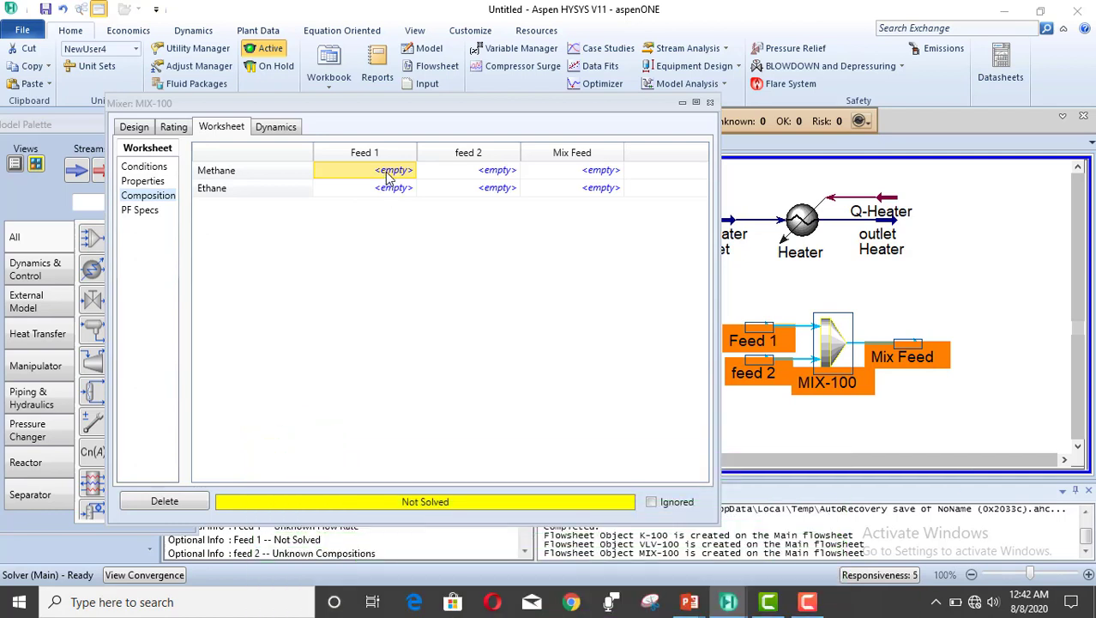
{"action": "type", "text": "1"}
{"action": "key", "text": "Return"}
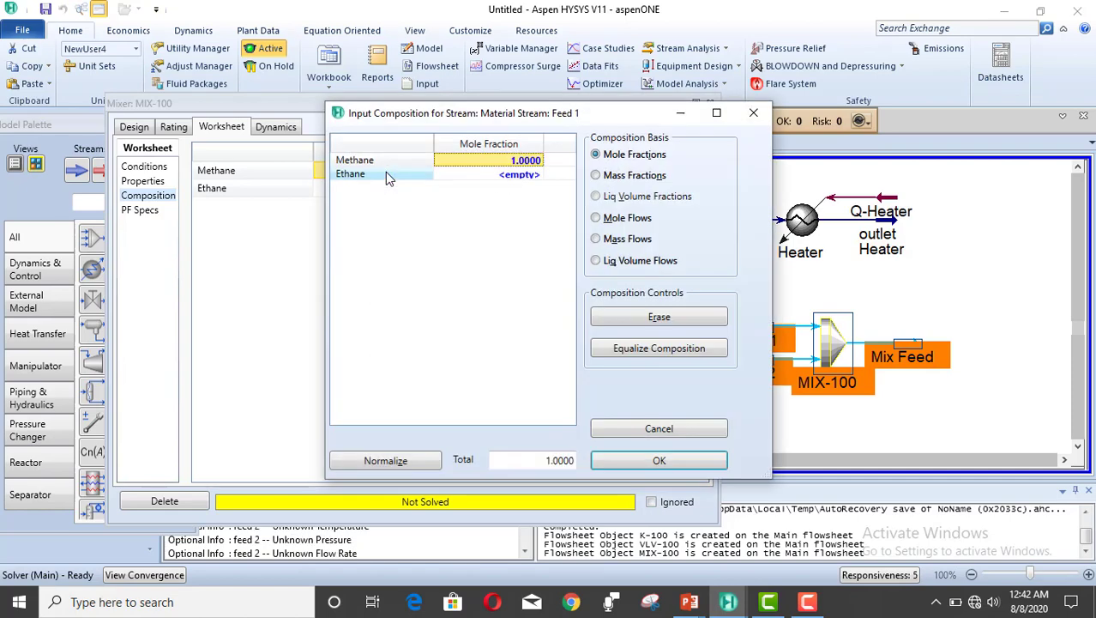
{"action": "left_click", "coordinate": [533, 176]}
{"action": "type", "text": "0"}
{"action": "key", "text": "Return"}
{"action": "left_click", "coordinate": [655, 461]}
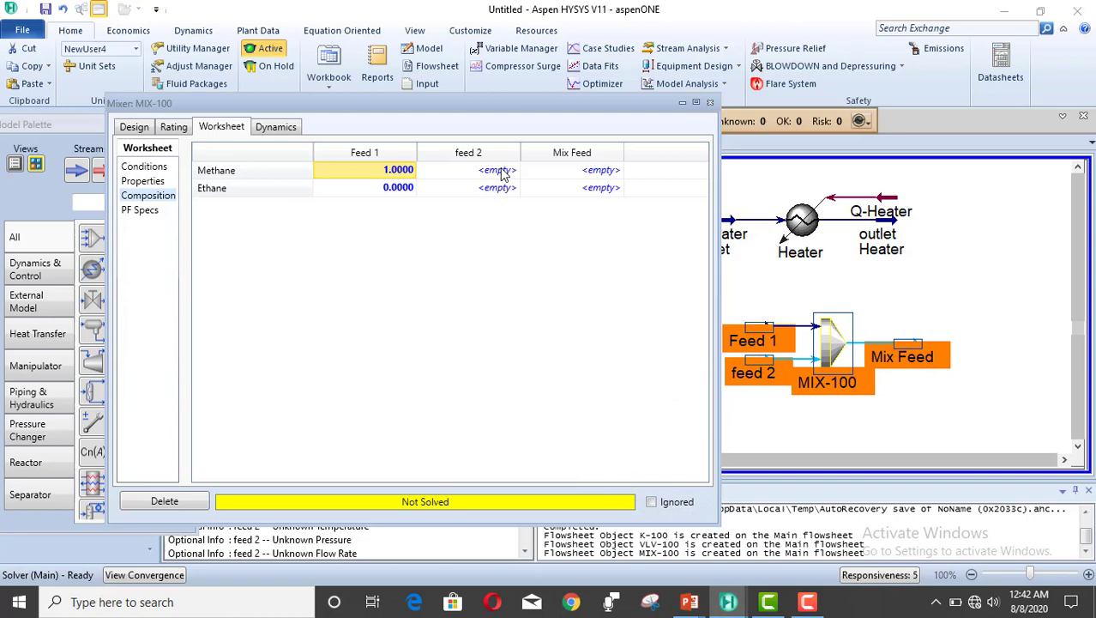
Define the composition of feed 2 with mole fractions of 0 for methane and 1 for ethane
{"action": "left_click", "coordinate": [504, 172]}
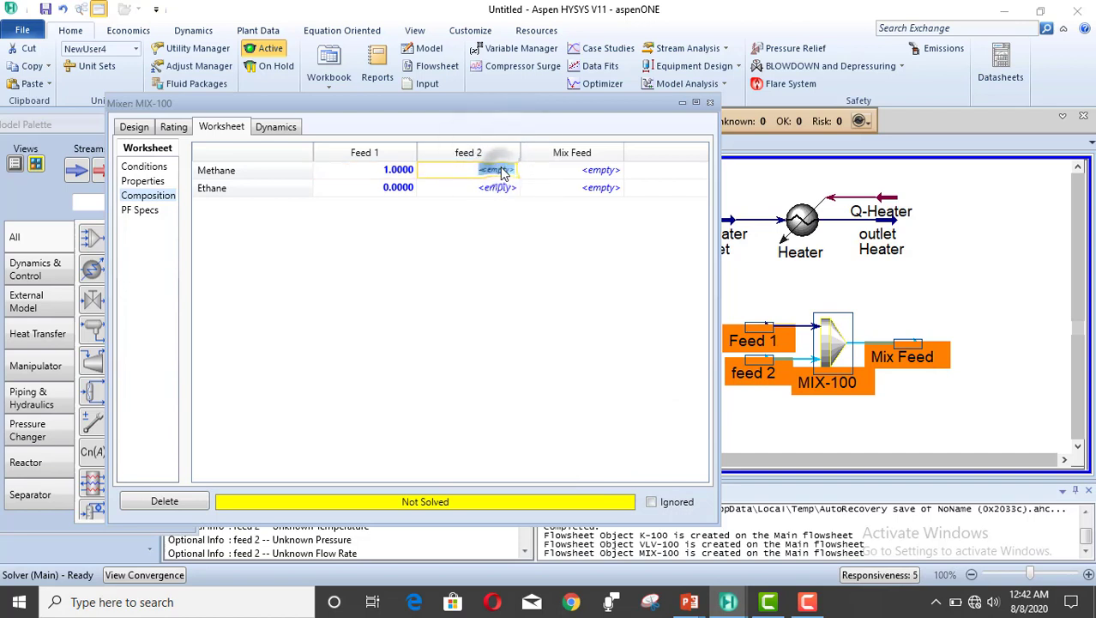
{"action": "type", "text": "0"}
{"action": "key", "text": "Return"}
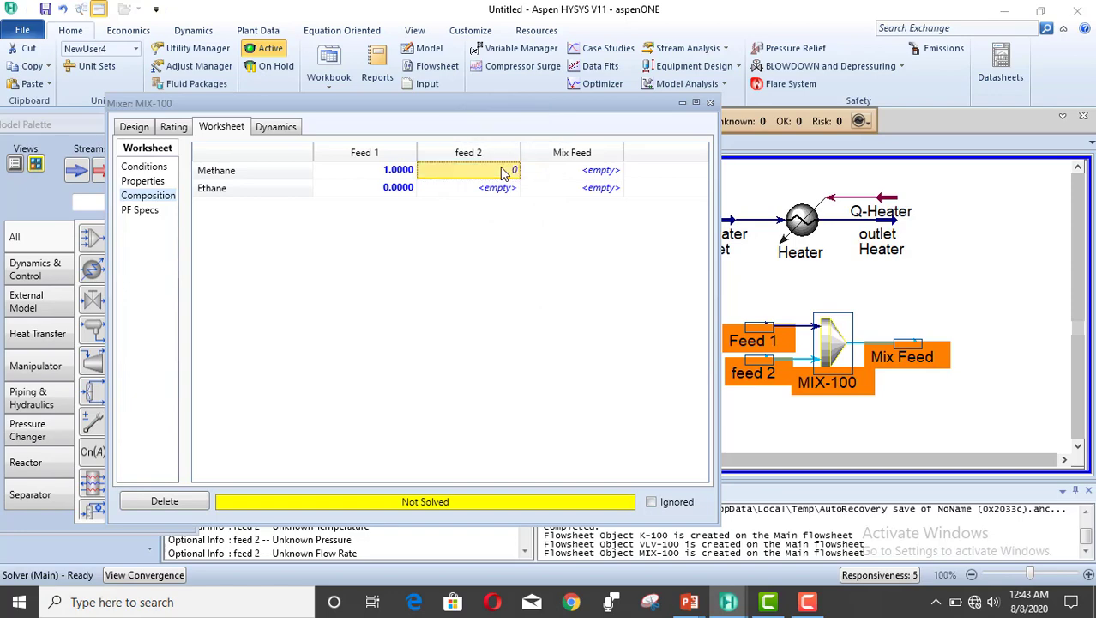
{"action": "left_click", "coordinate": [528, 175]}
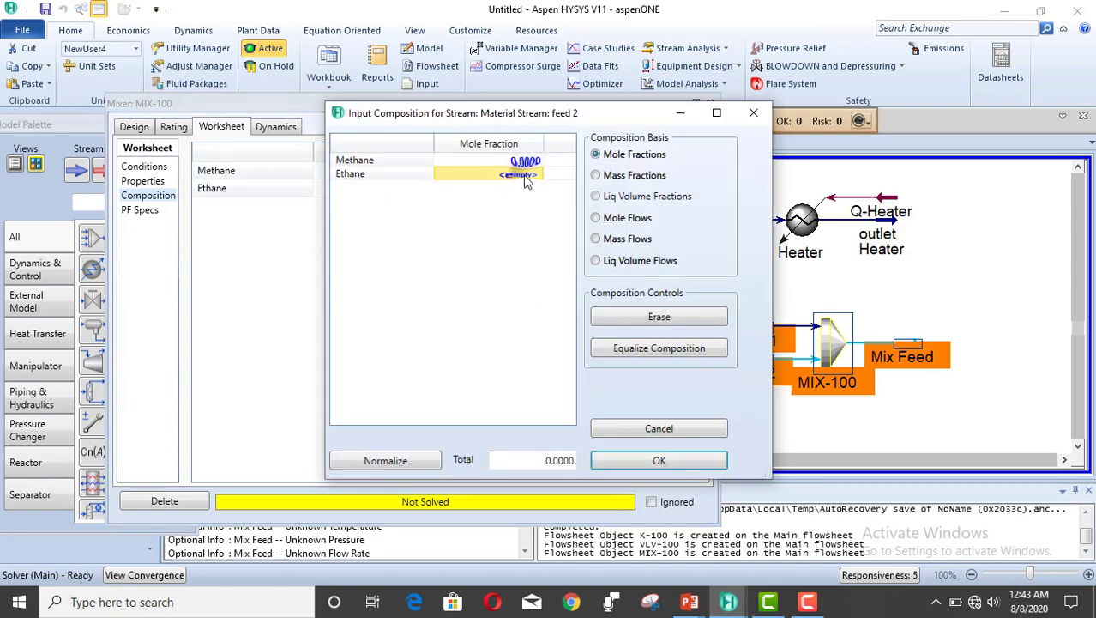
{"action": "type", "text": "1"}
{"action": "key", "text": "Return"}
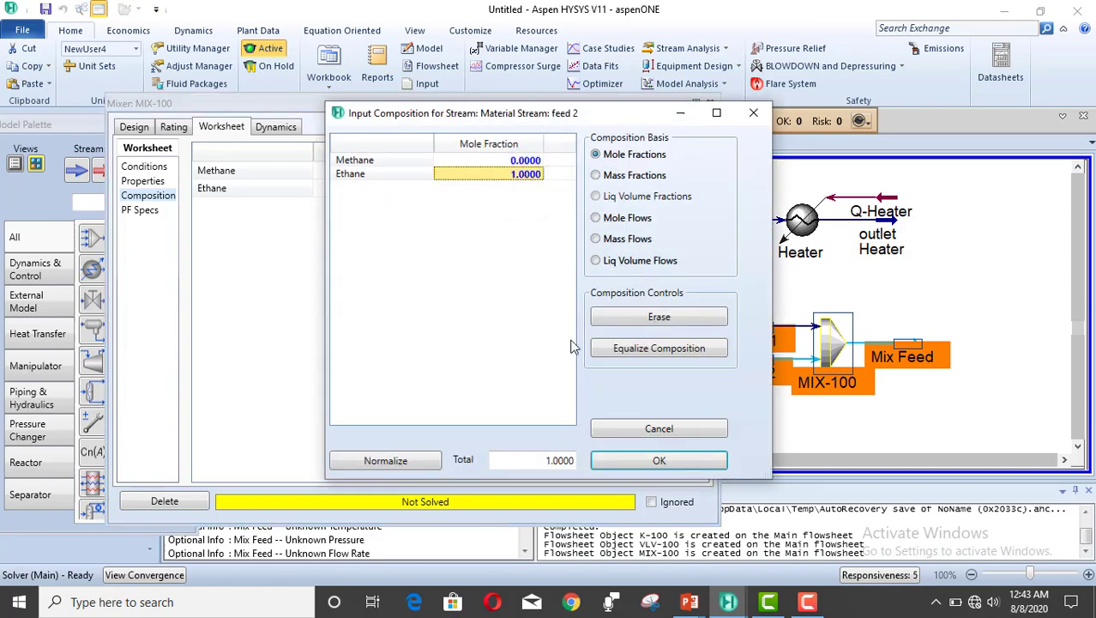
{"action": "left_click", "coordinate": [641, 467]}
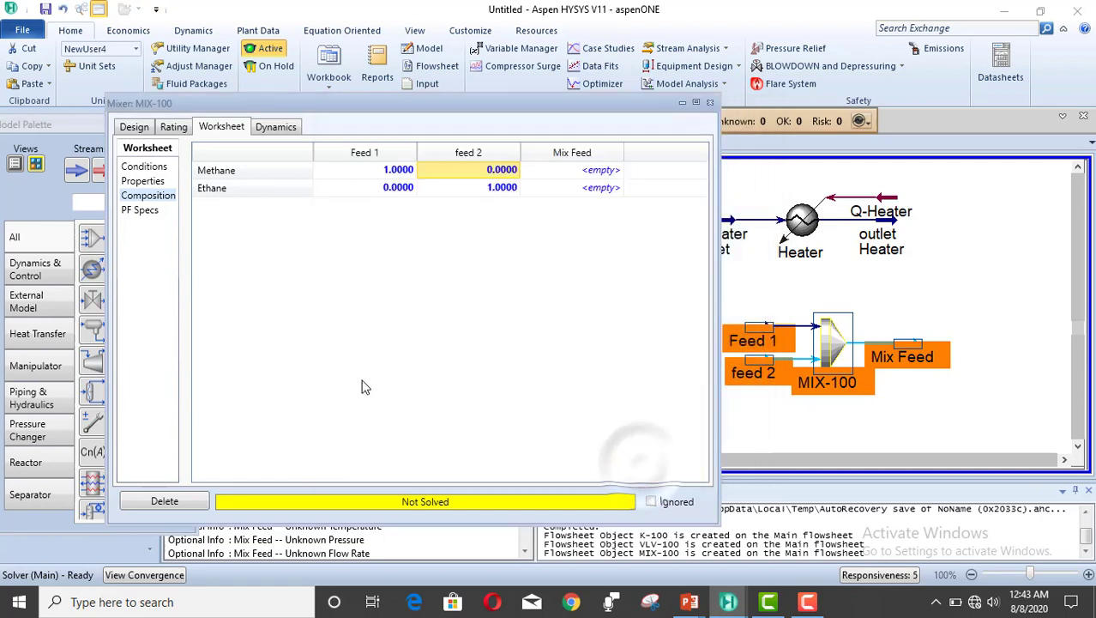
Set feed 2's temperature to 35 C and its pressure to 300 kPa in the worksheet conditions
{"action": "left_click", "coordinate": [146, 166]}
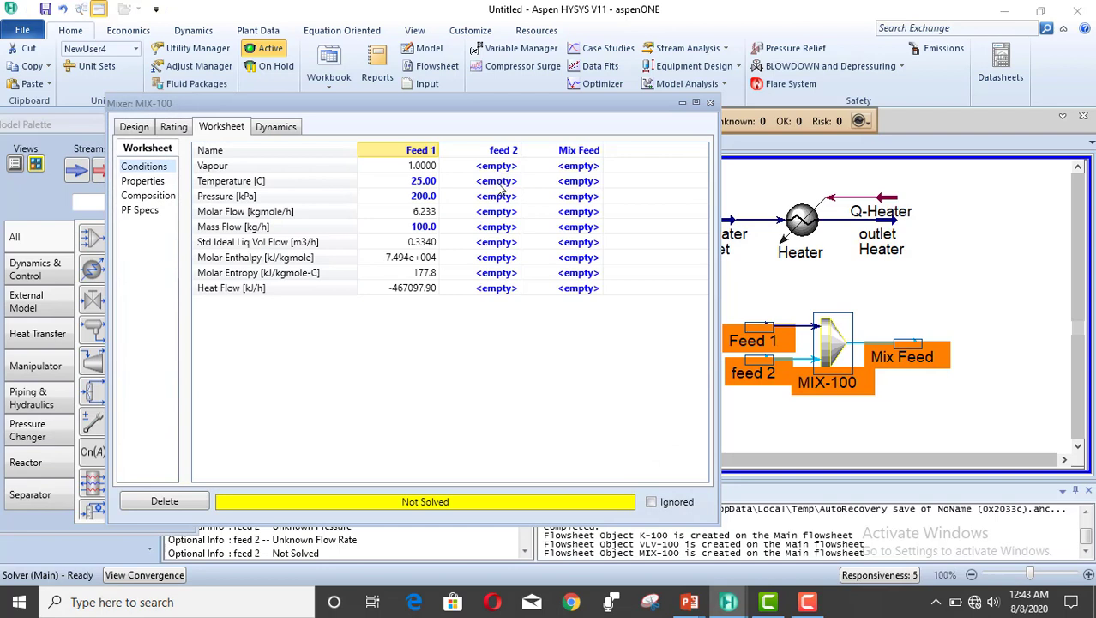
{"action": "left_click", "coordinate": [498, 182]}
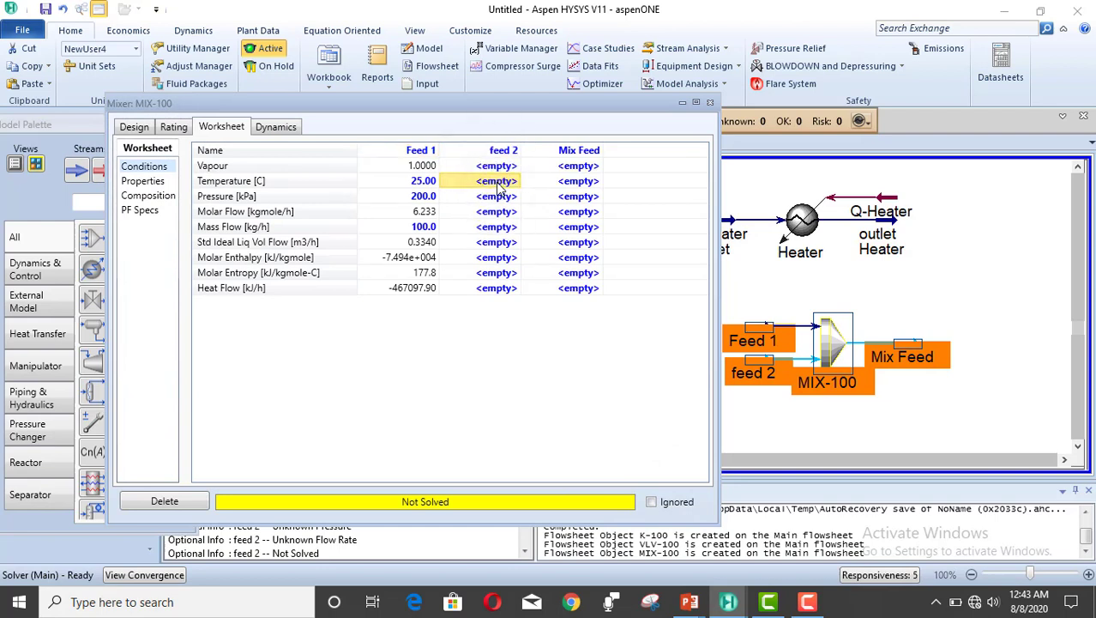
{"action": "type", "text": "35"}
{"action": "key", "text": "Return"}
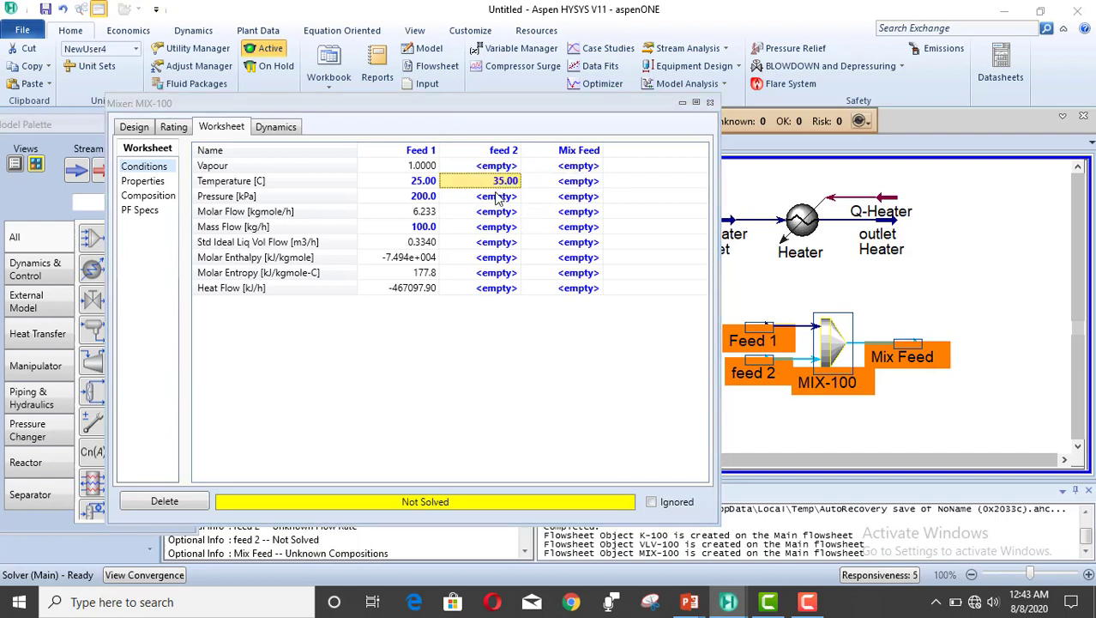
{"action": "left_click", "coordinate": [499, 196]}
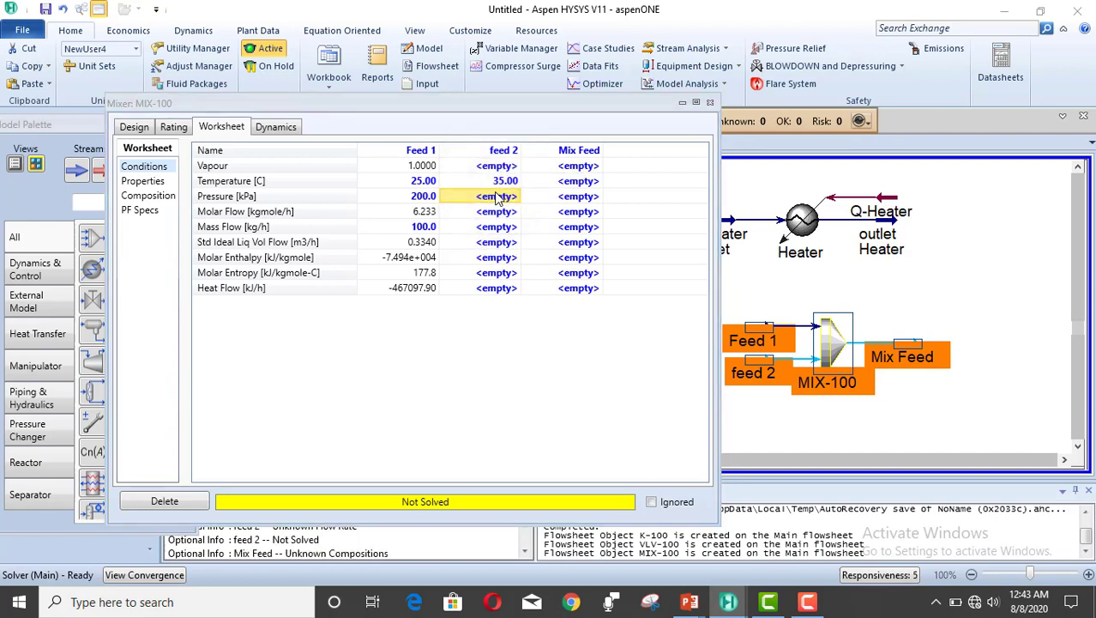
{"action": "type", "text": "300"}
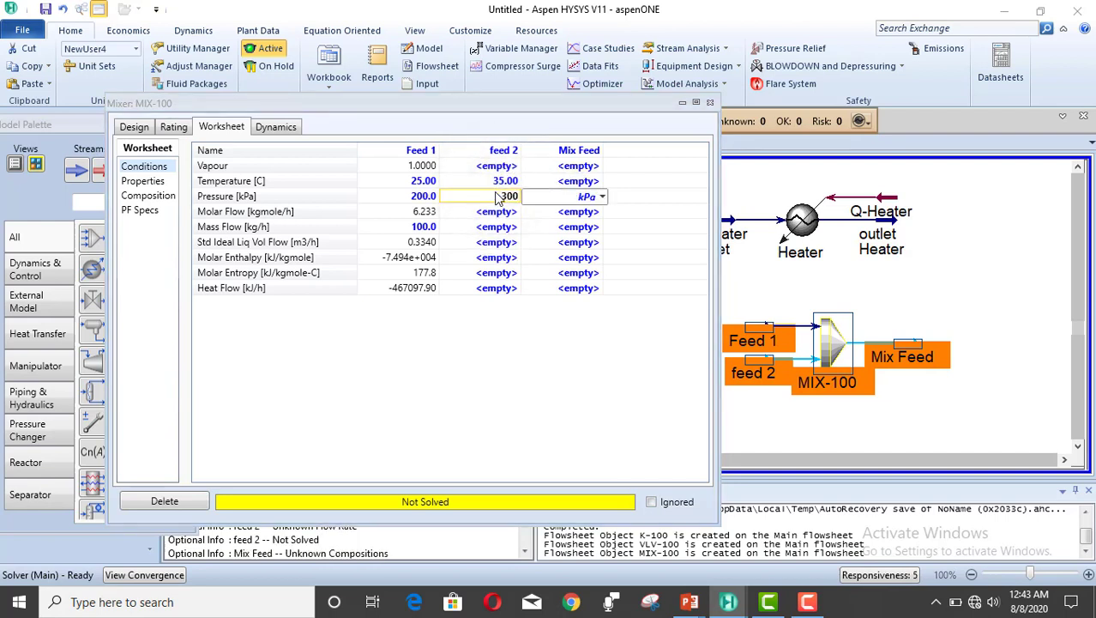
{"action": "key", "text": "Return"}
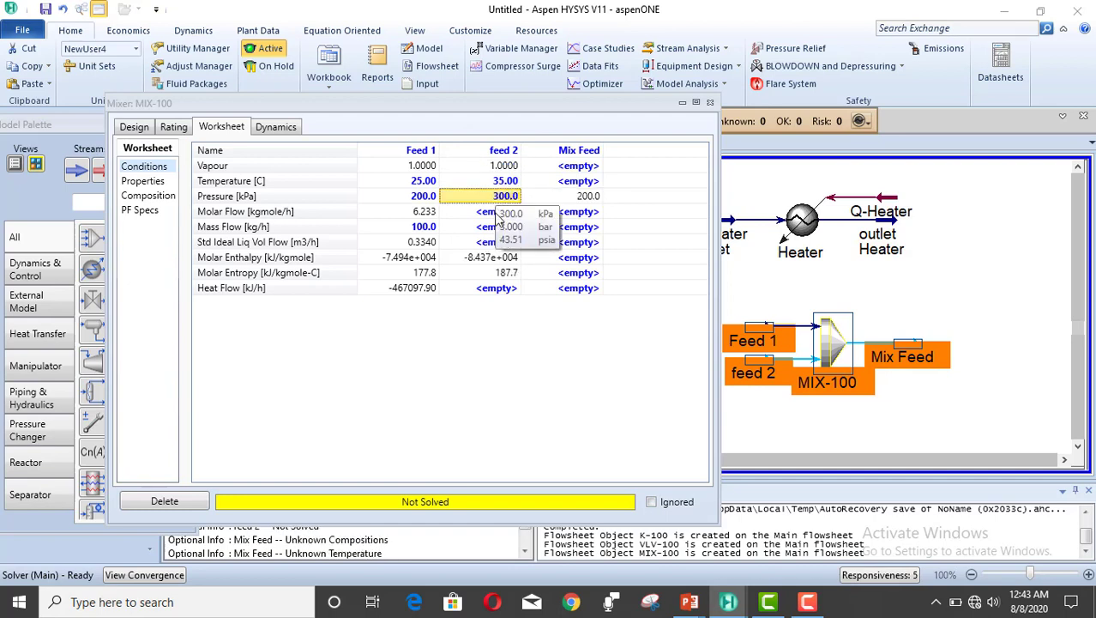
Set the mass flow of feed 2 to 100 kg/h and close the mixer's properties
{"action": "left_click", "coordinate": [499, 227]}
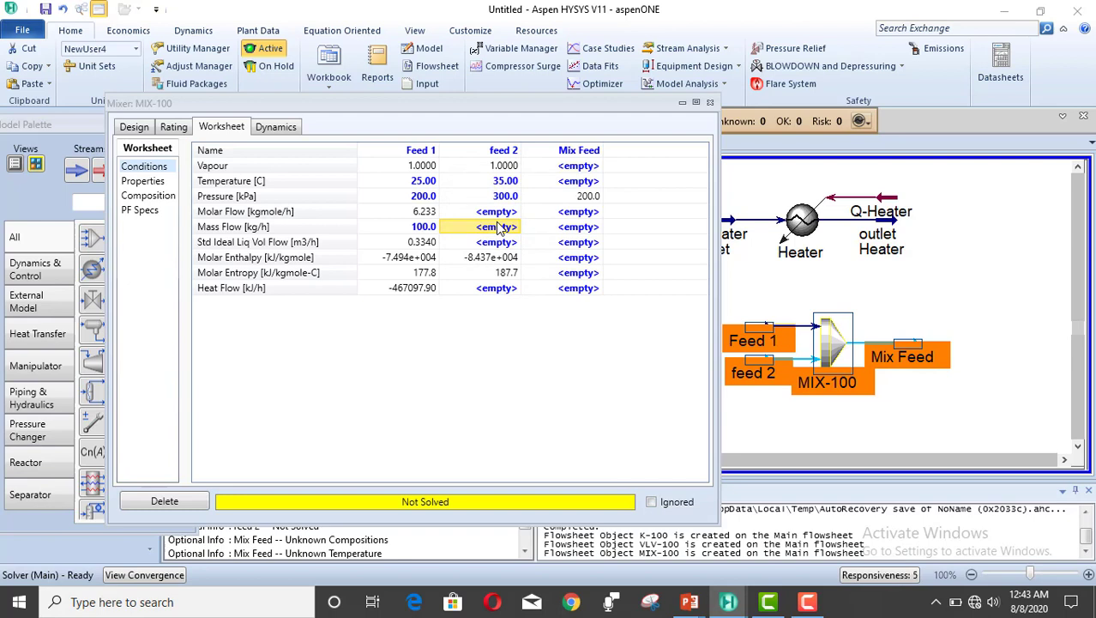
{"action": "type", "text": "100"}
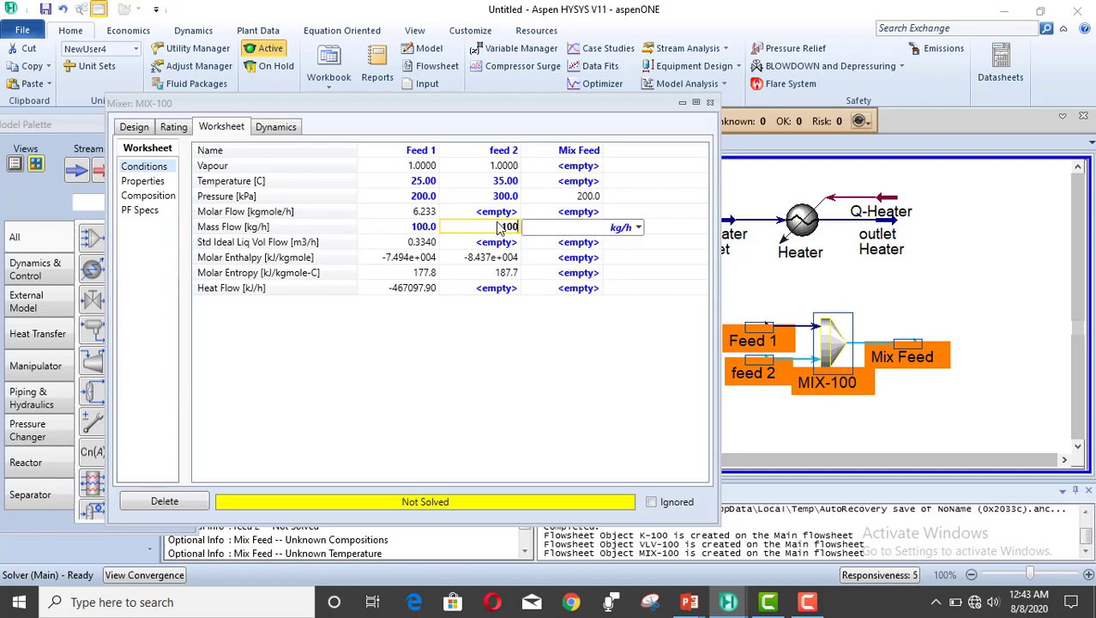
{"action": "key", "text": "Return"}
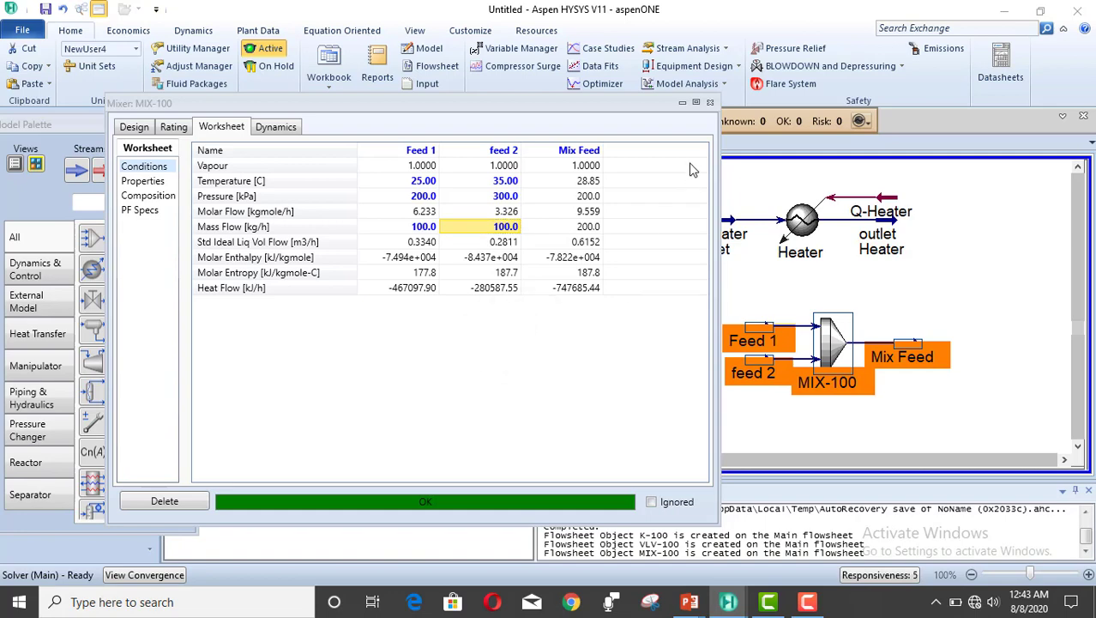
{"action": "left_click", "coordinate": [710, 103]}
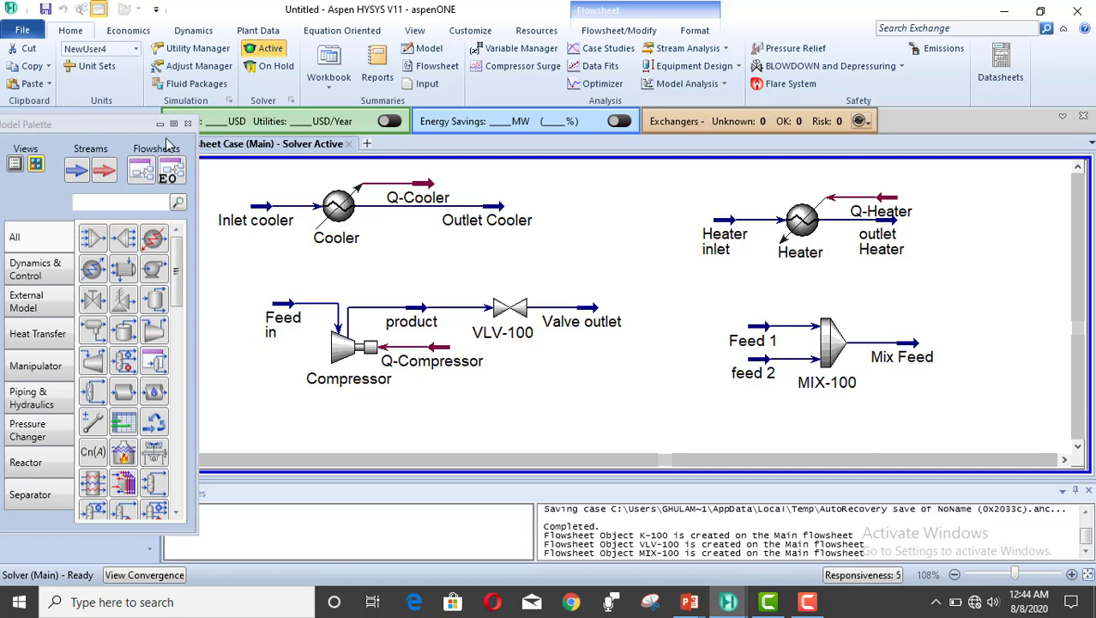
Open the unit sets preferences and bring up the Resources Options for default colours
{"action": "left_click", "coordinate": [90, 66]}
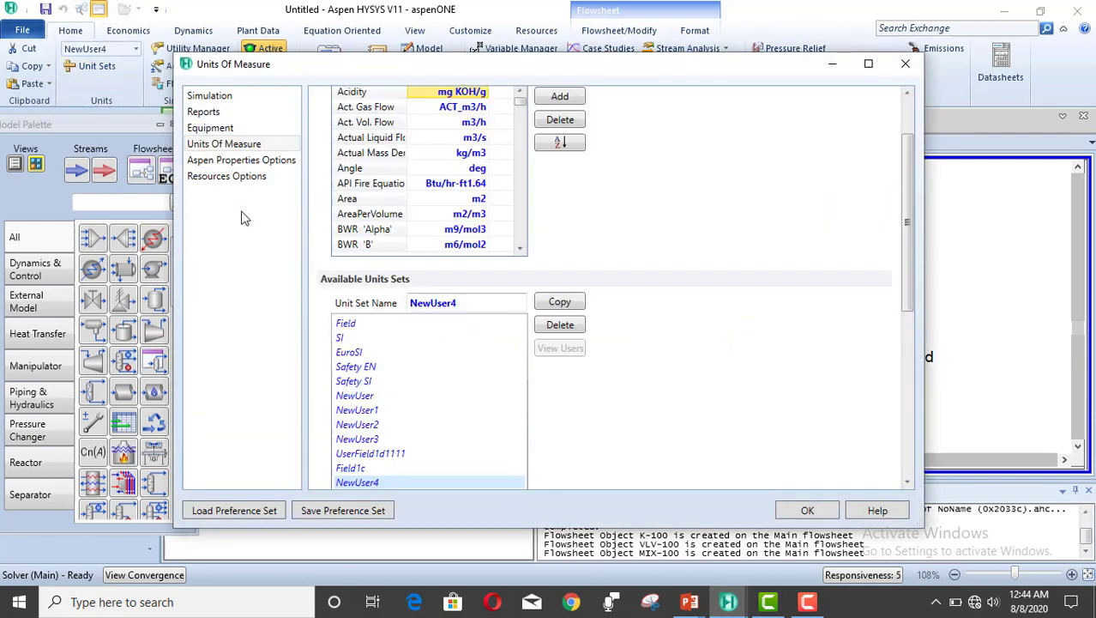
{"action": "left_click", "coordinate": [224, 163]}
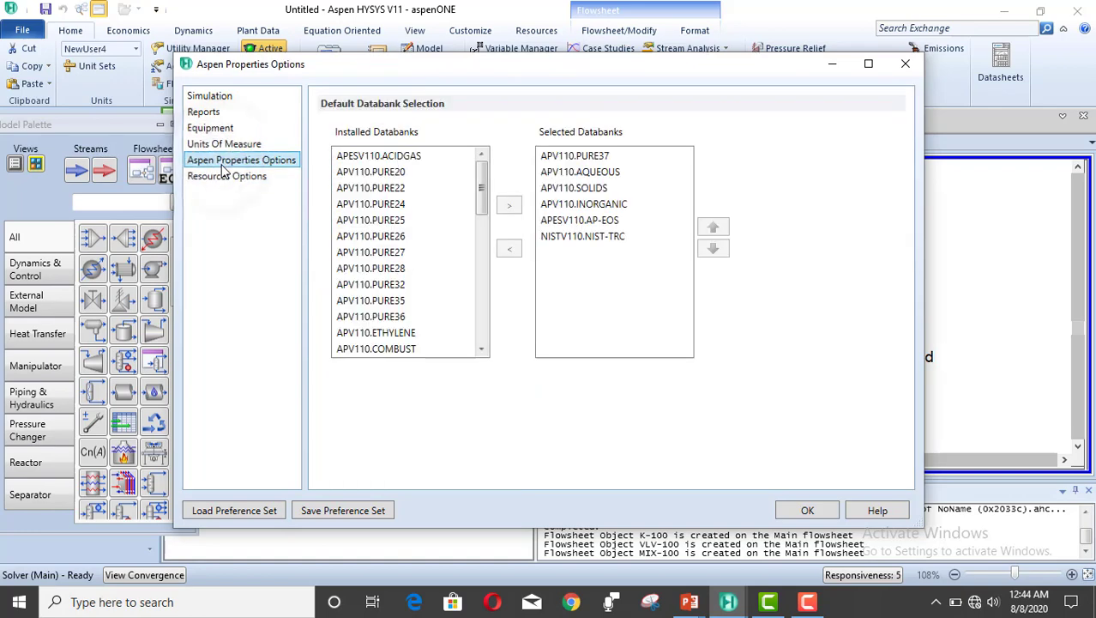
{"action": "left_click", "coordinate": [230, 182]}
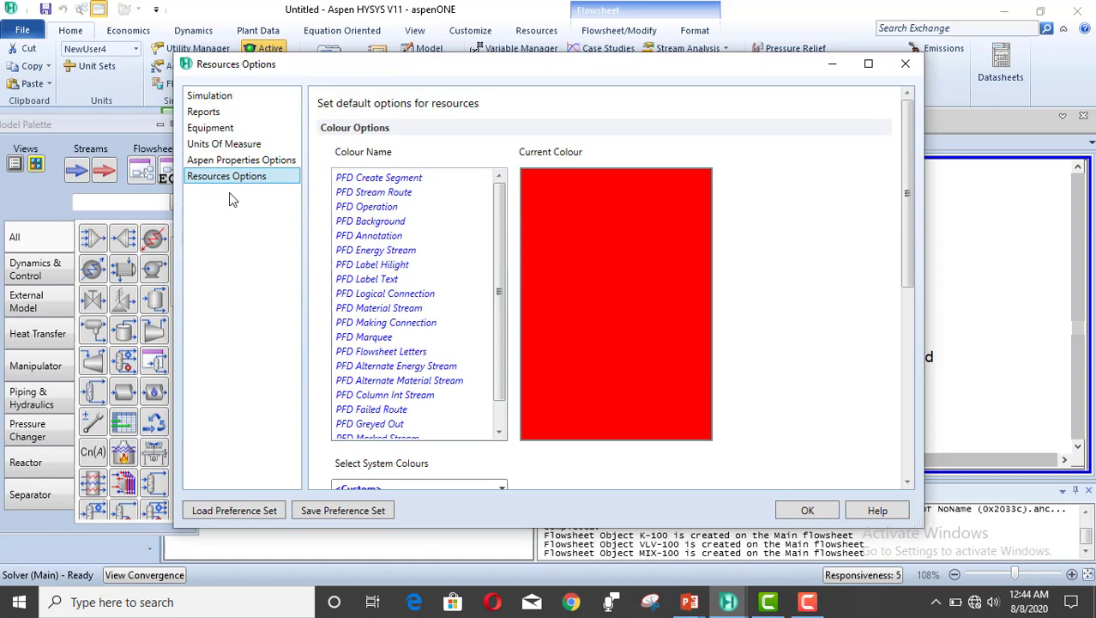
{"action": "left_click_drag", "start_coordinate": [597, 75], "coordinate": [591, 50]}
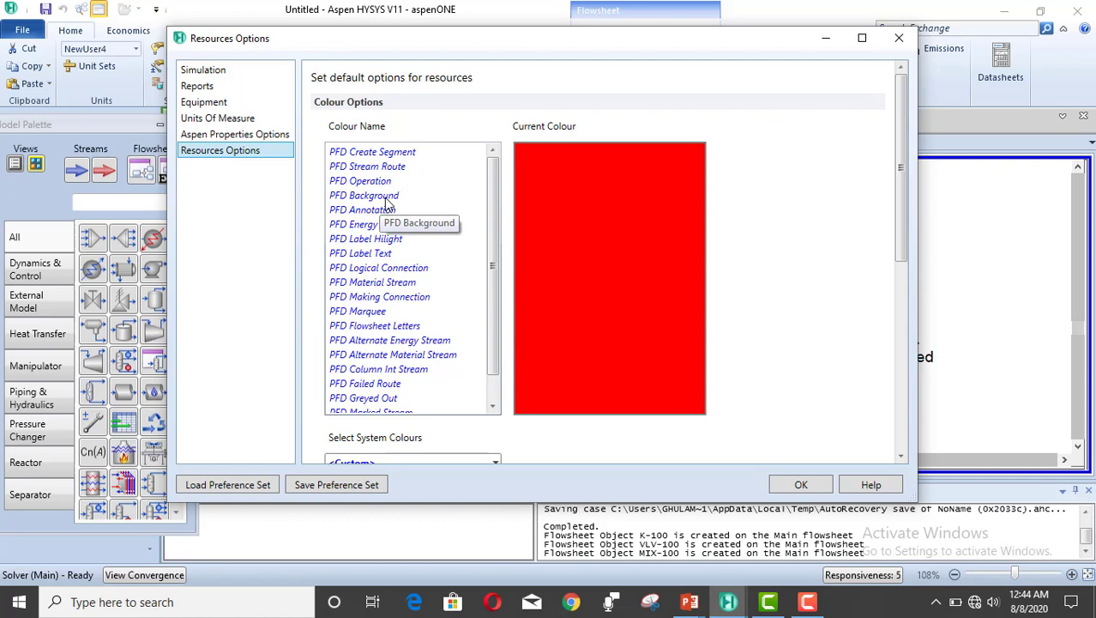
Change the PFD Background colour to yellow and move the options window off the flowsheet
{"action": "left_click", "coordinate": [386, 197]}
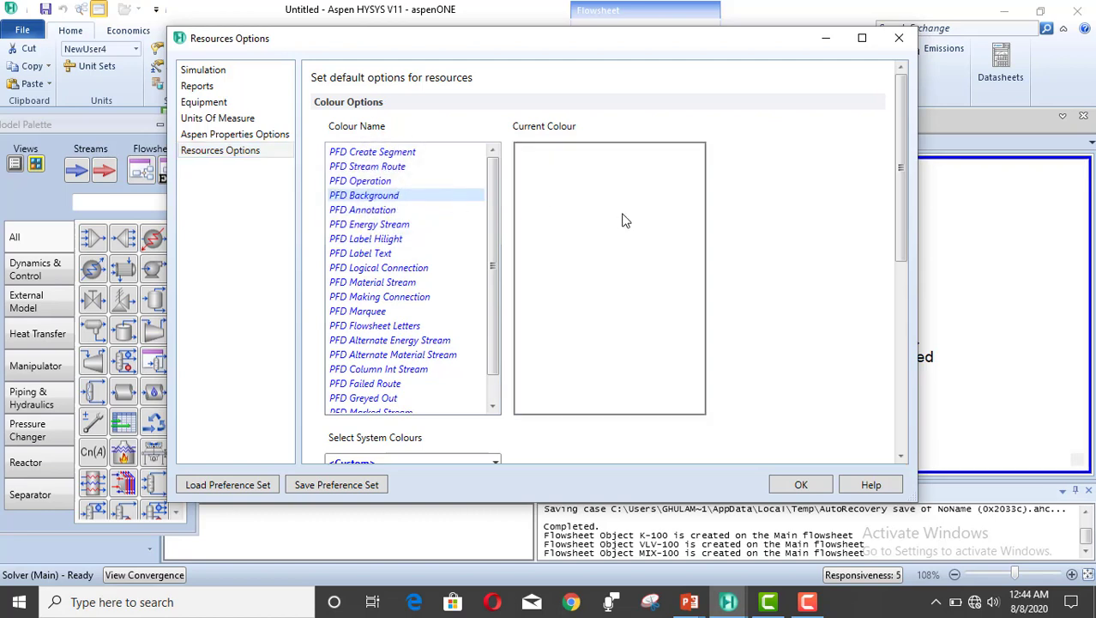
{"action": "left_click_drag", "start_coordinate": [902, 246], "coordinate": [912, 321]}
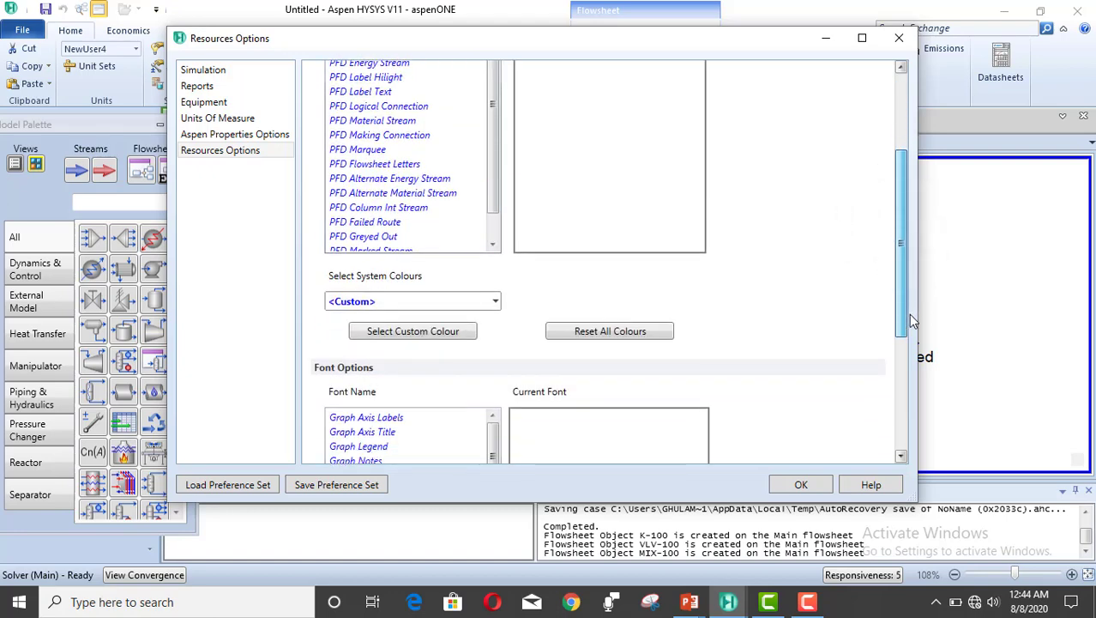
{"action": "left_click", "coordinate": [610, 201]}
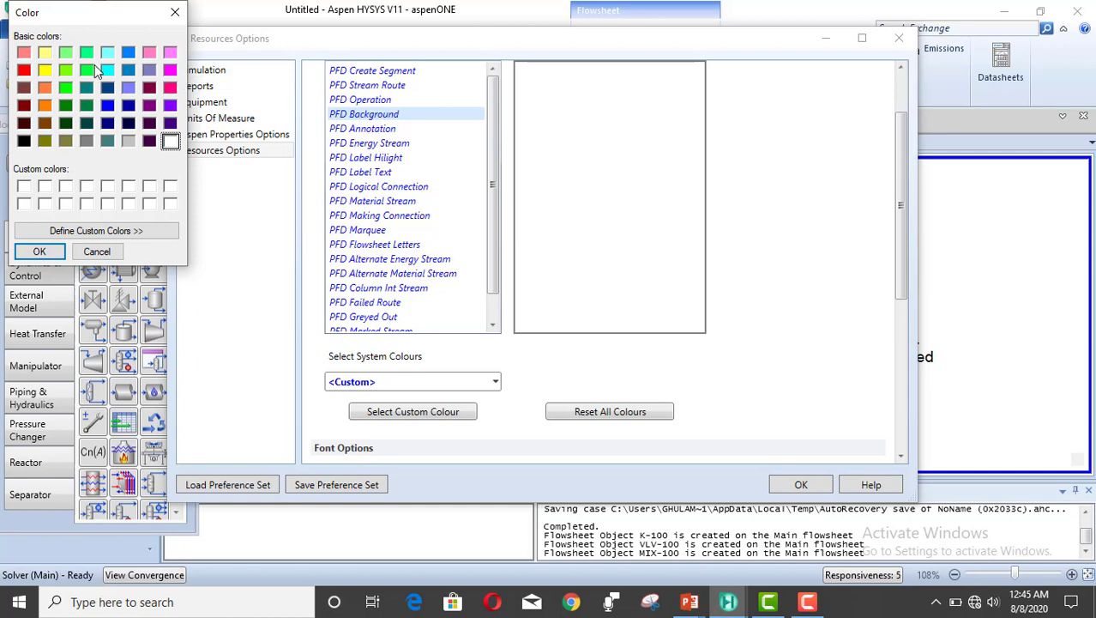
{"action": "left_click", "coordinate": [44, 70]}
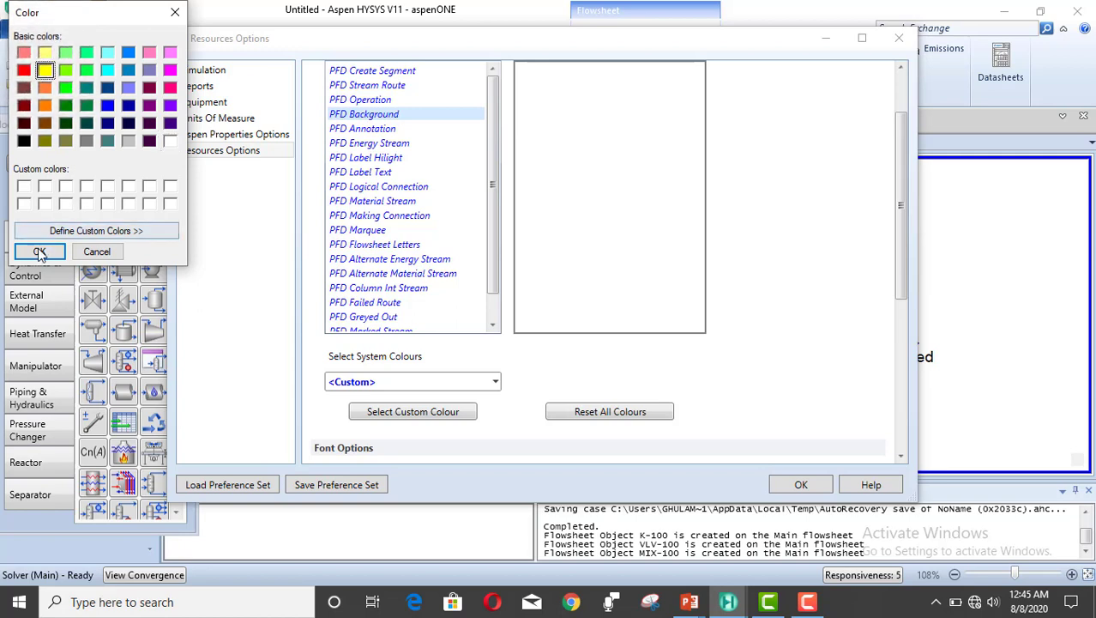
{"action": "left_click", "coordinate": [38, 251]}
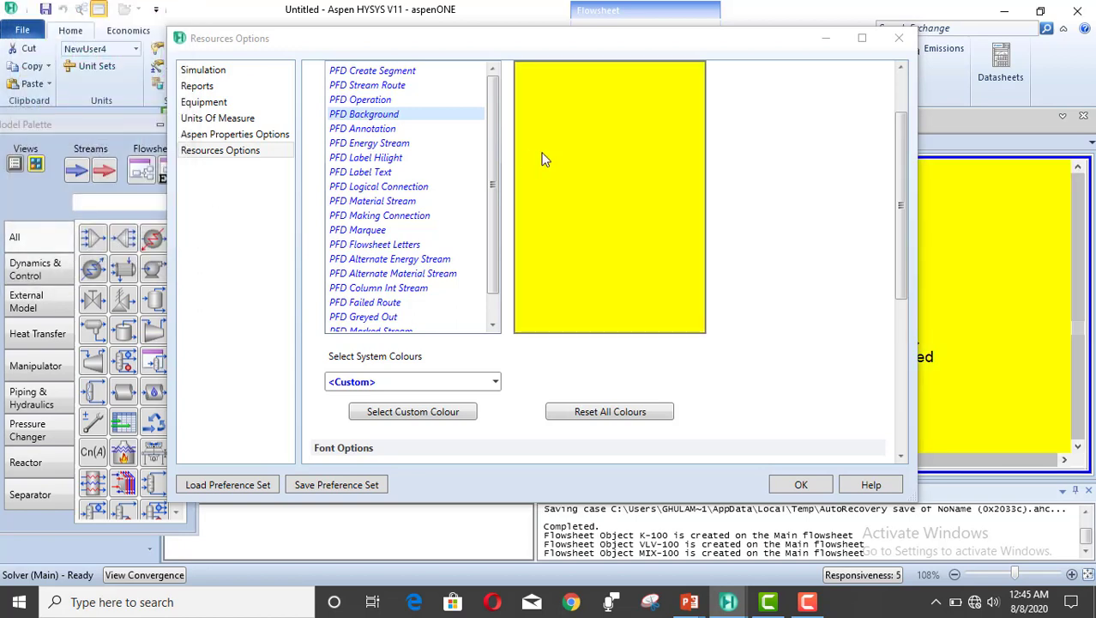
{"action": "left_click_drag", "start_coordinate": [712, 49], "coordinate": [754, 523]}
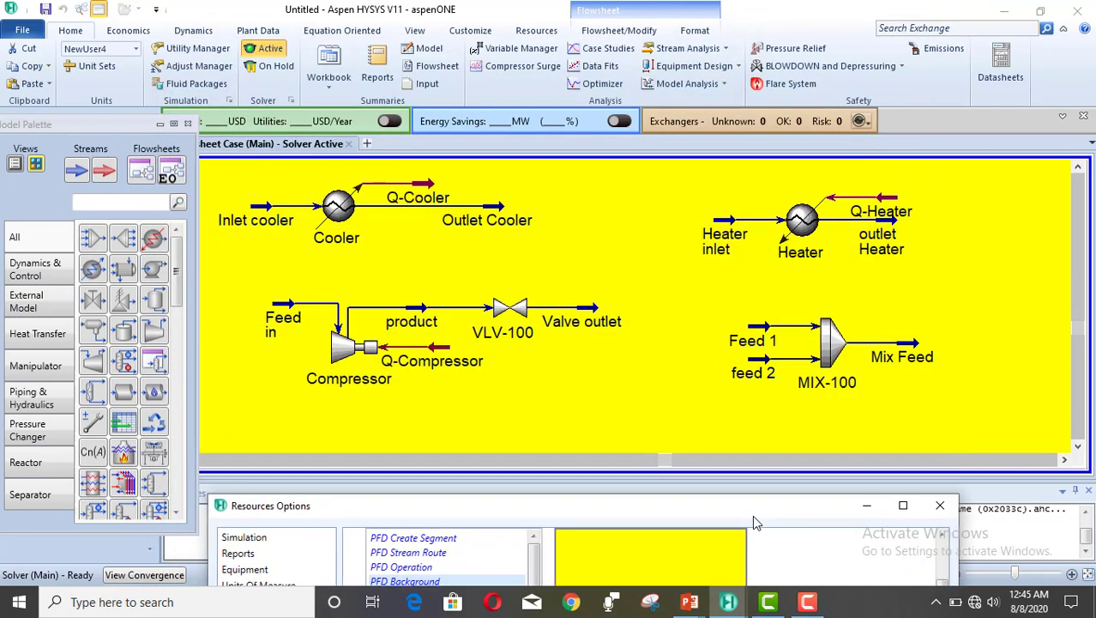